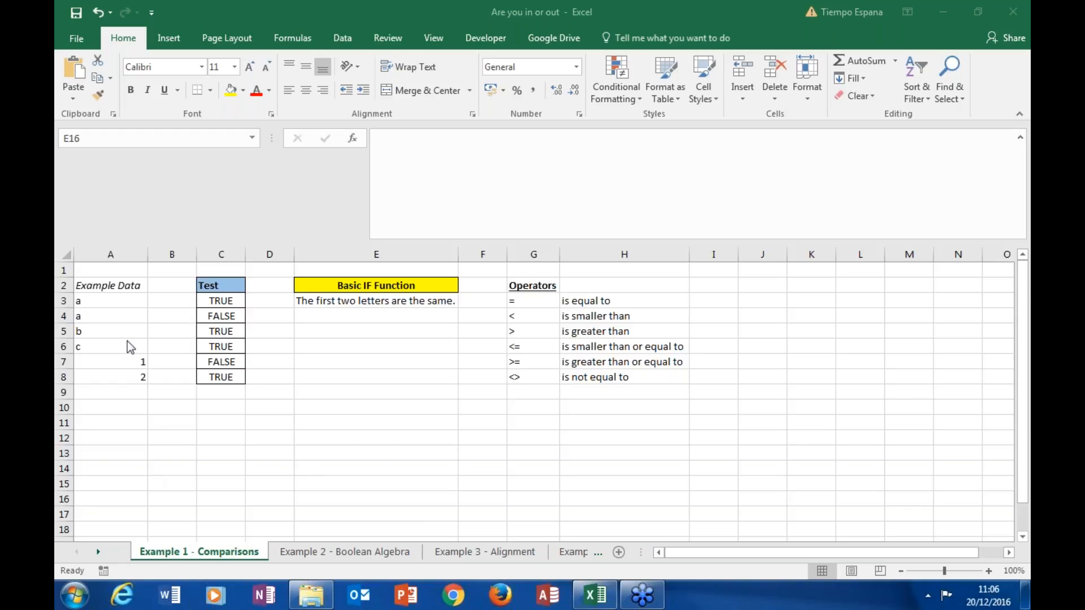
# Step: Review the letters and numbers in the Example Data column, cells A3 to A8
pyautogui.click(118, 329)
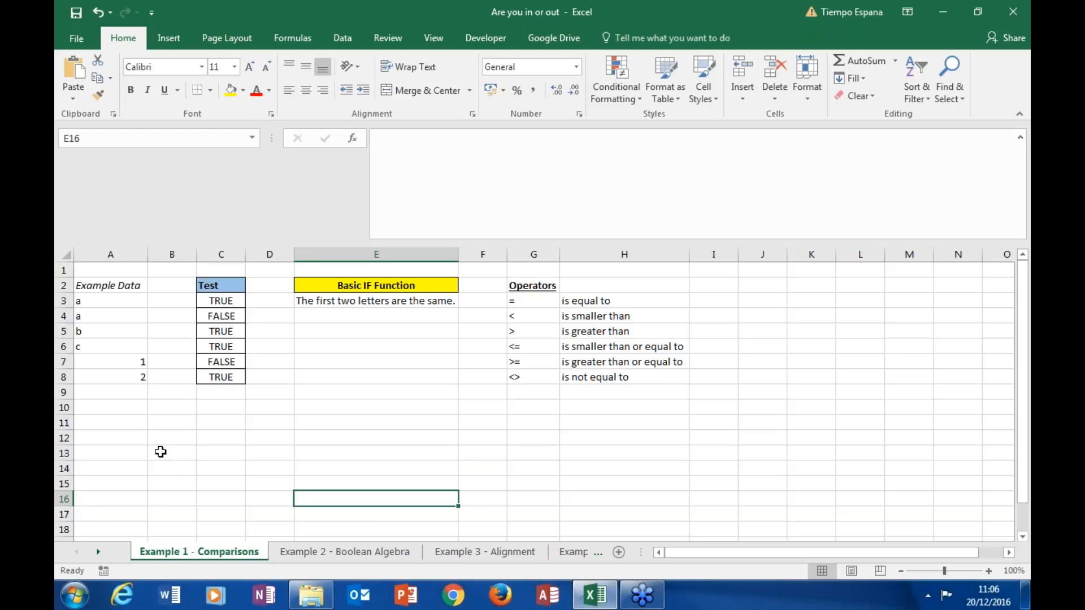
pyautogui.click(115, 301)
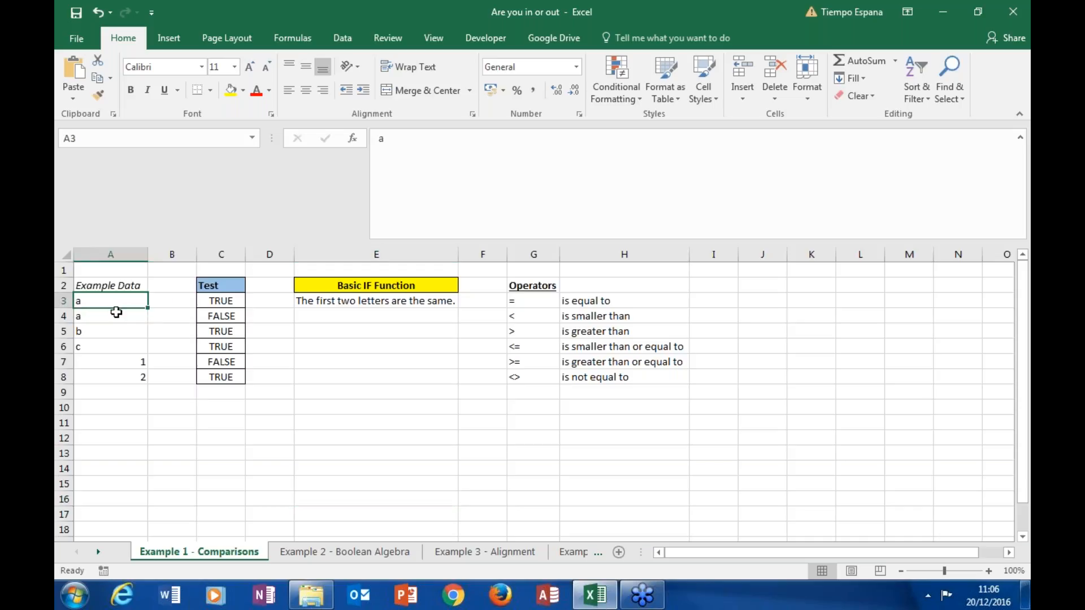
pyautogui.click(116, 314)
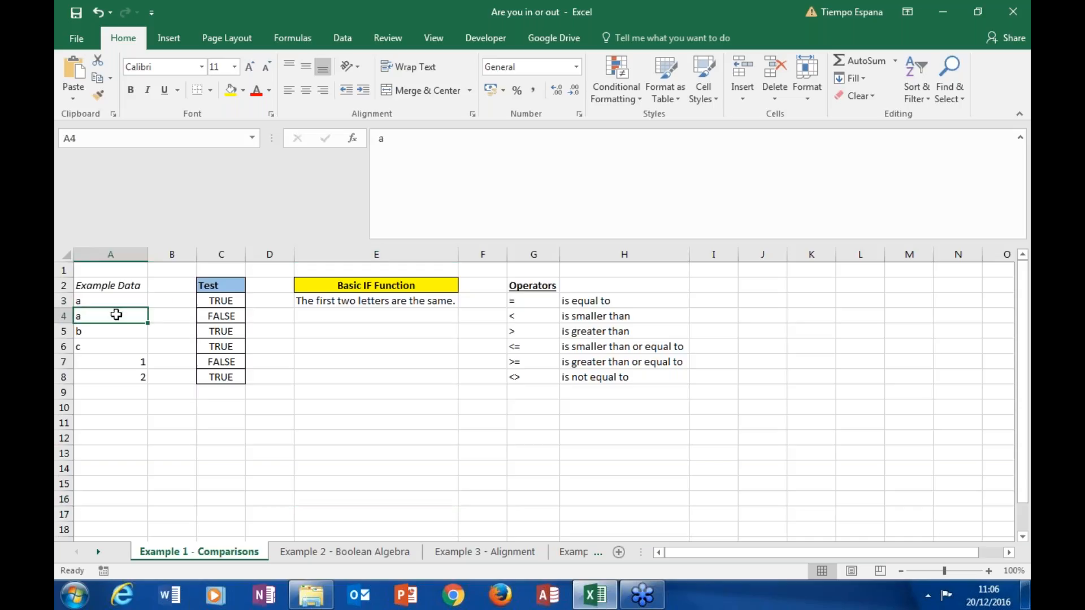
pyautogui.click(116, 362)
pyautogui.click(116, 375)
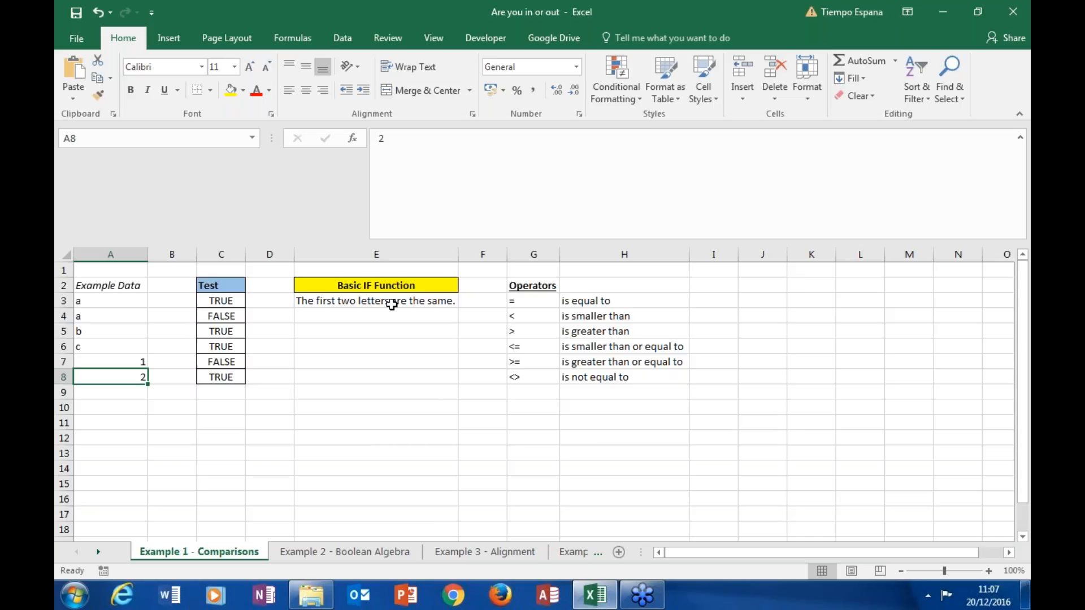
# Step: Go through the list of comparison operators in G3 to G8, from "is equal to" to "is not equal to"
pyautogui.click(530, 302)
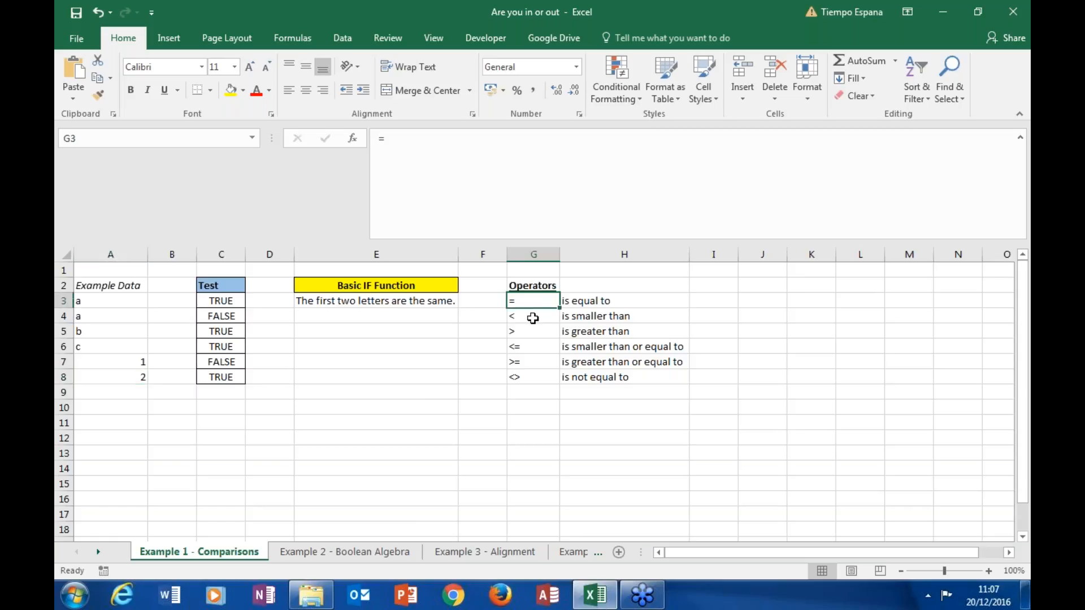
pyautogui.click(532, 318)
pyautogui.click(531, 332)
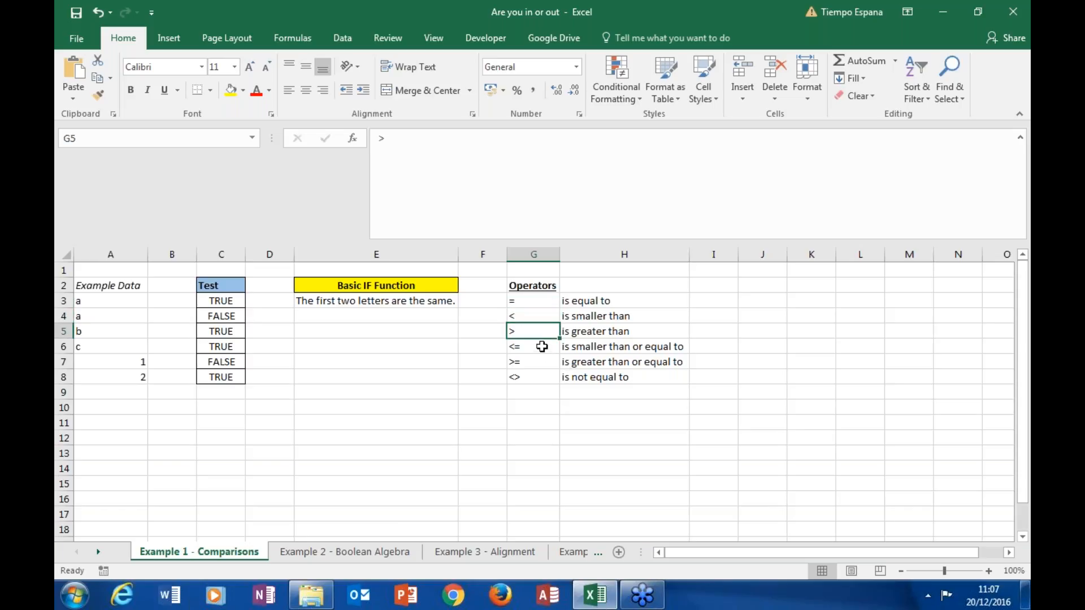
pyautogui.click(540, 347)
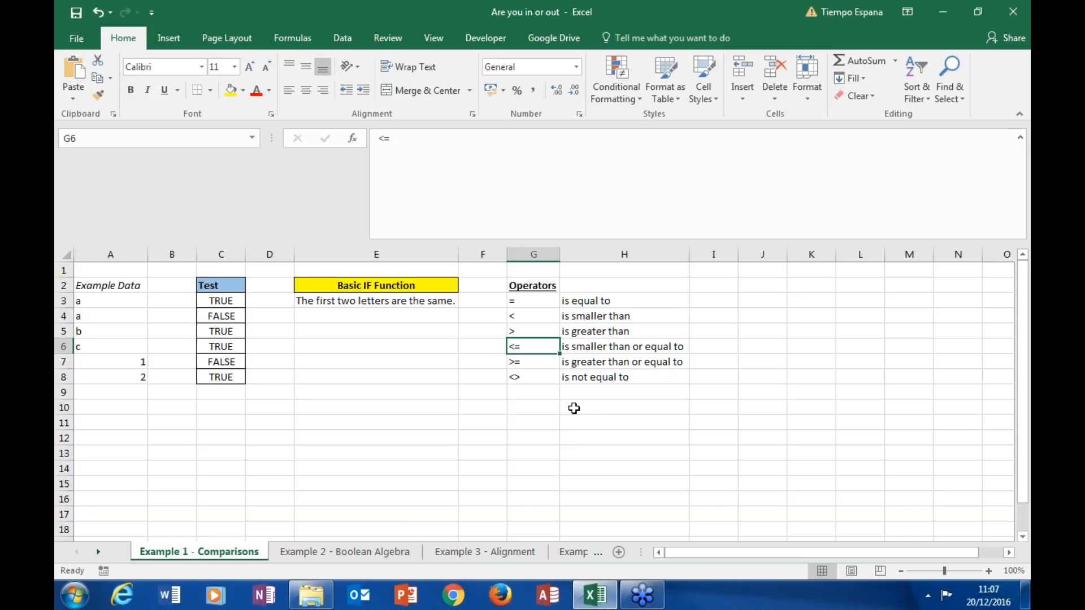
pyautogui.click(541, 364)
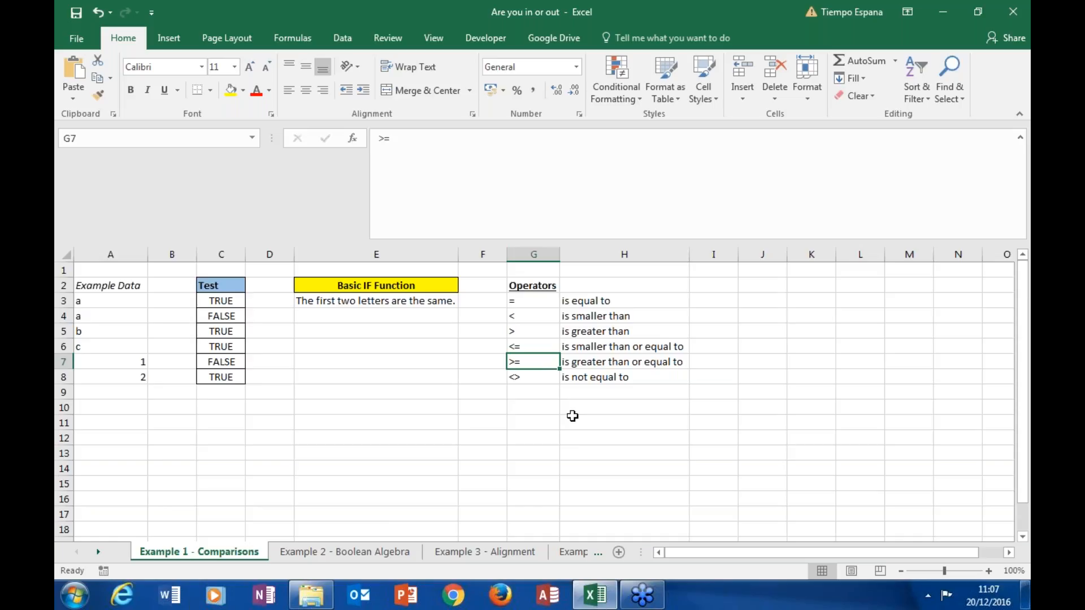
pyautogui.click(544, 378)
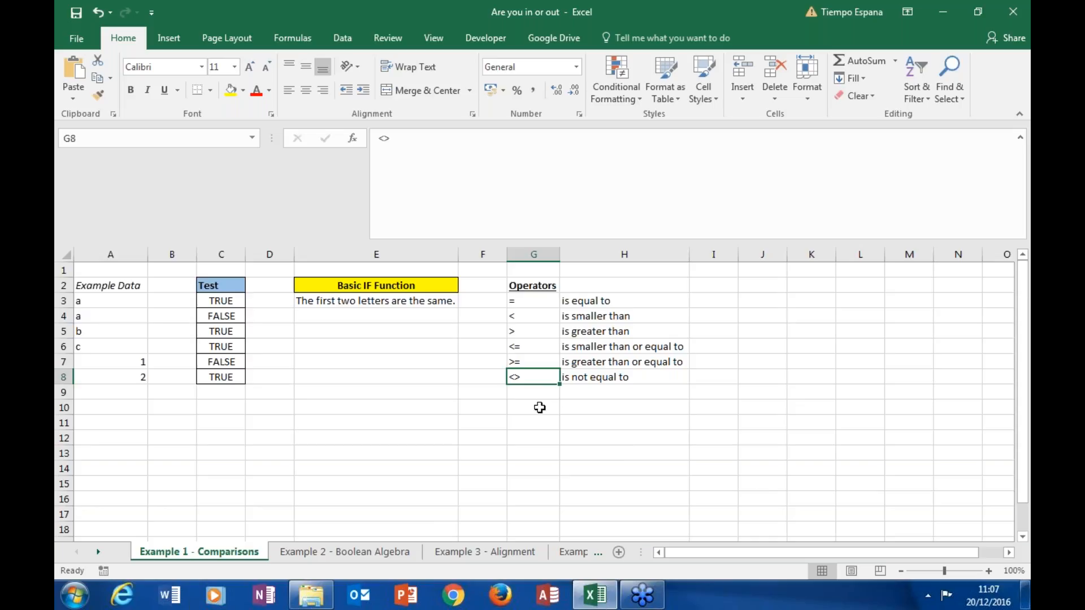
pyautogui.click(541, 302)
pyautogui.click(557, 424)
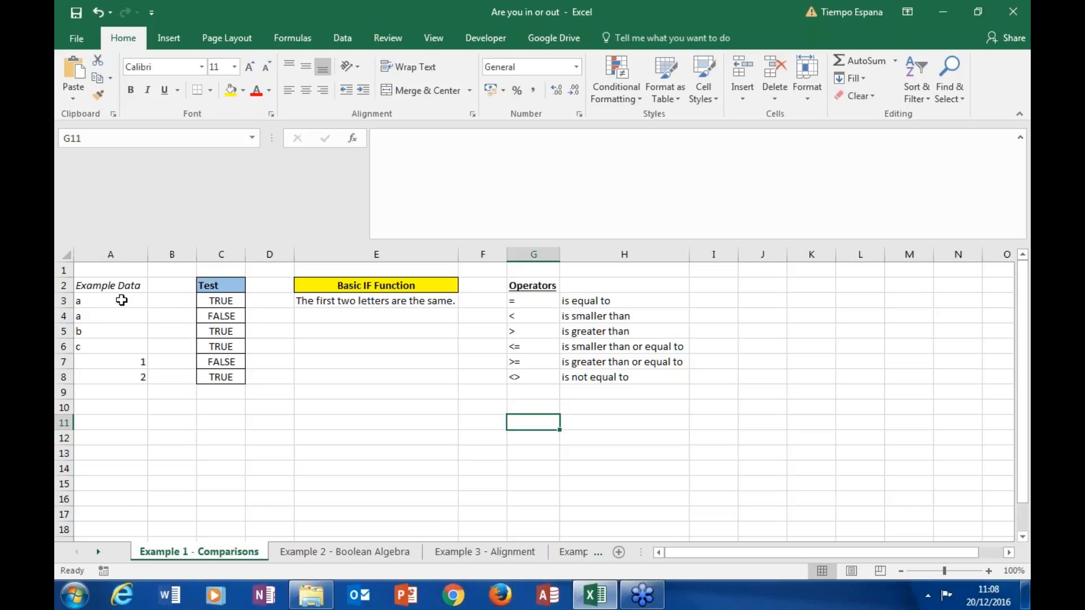
# Step: Inspect the equal-to and smaller-than comparison formulas in Test cells C3 and C4, leaving both formulas as they are
pyautogui.click(210, 303)
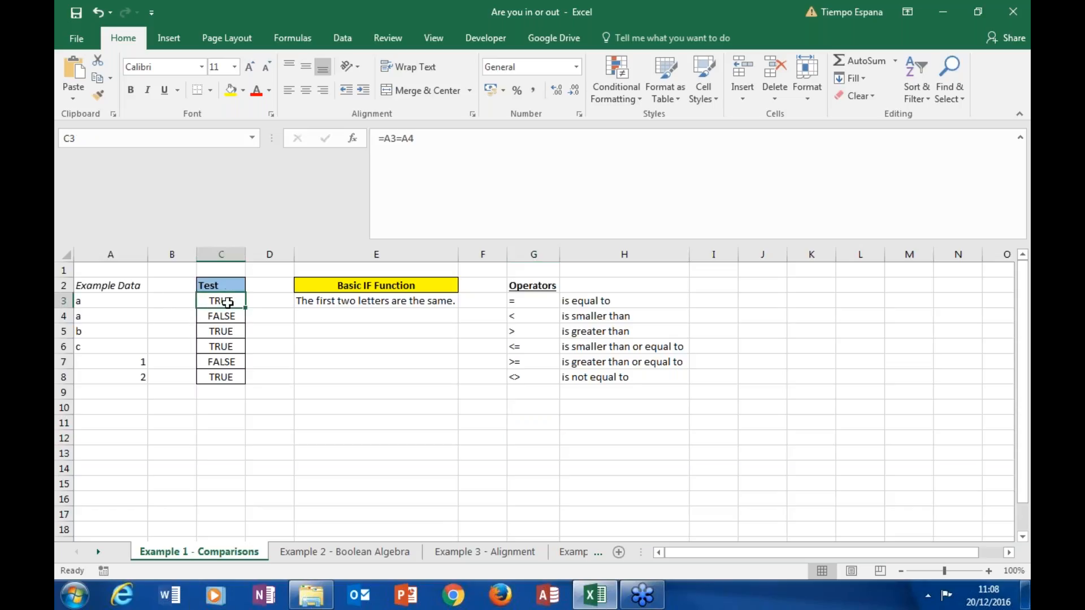
pyautogui.click(476, 175)
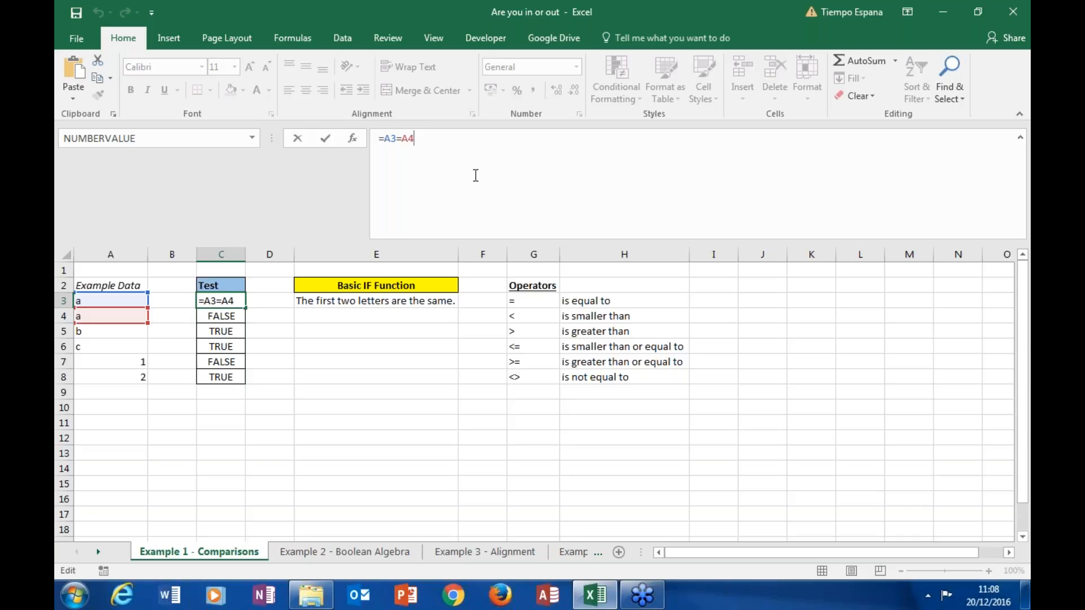
pyautogui.press('Return')
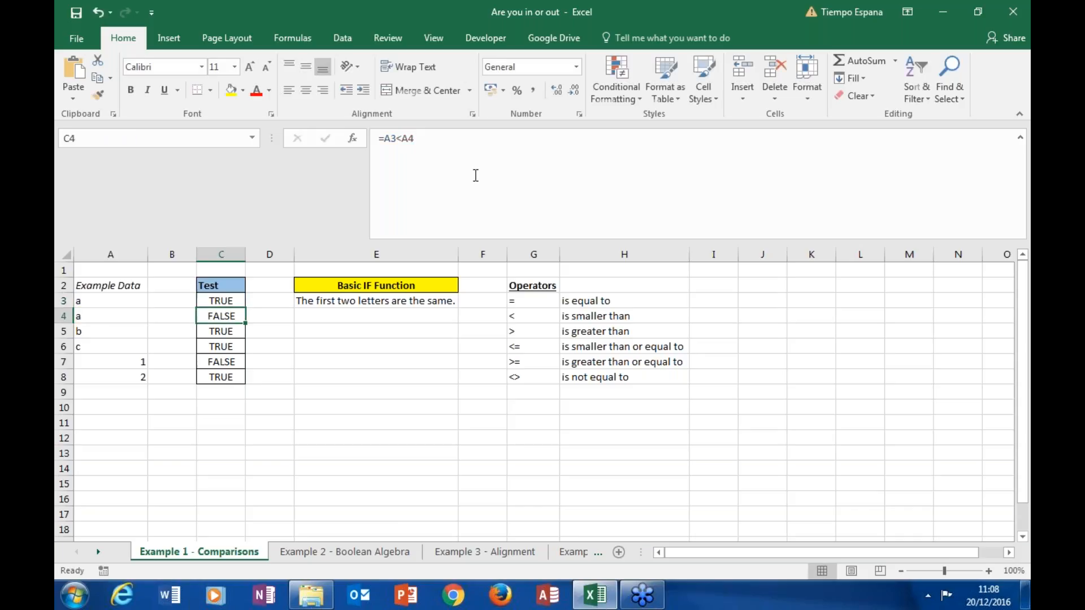
pyautogui.click(234, 301)
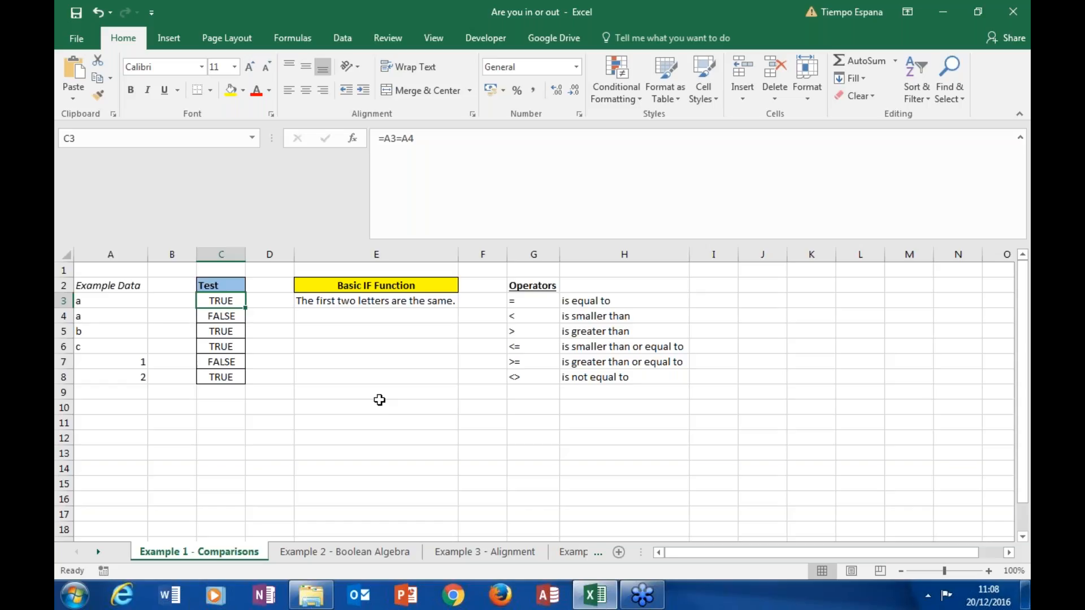
pyautogui.click(228, 316)
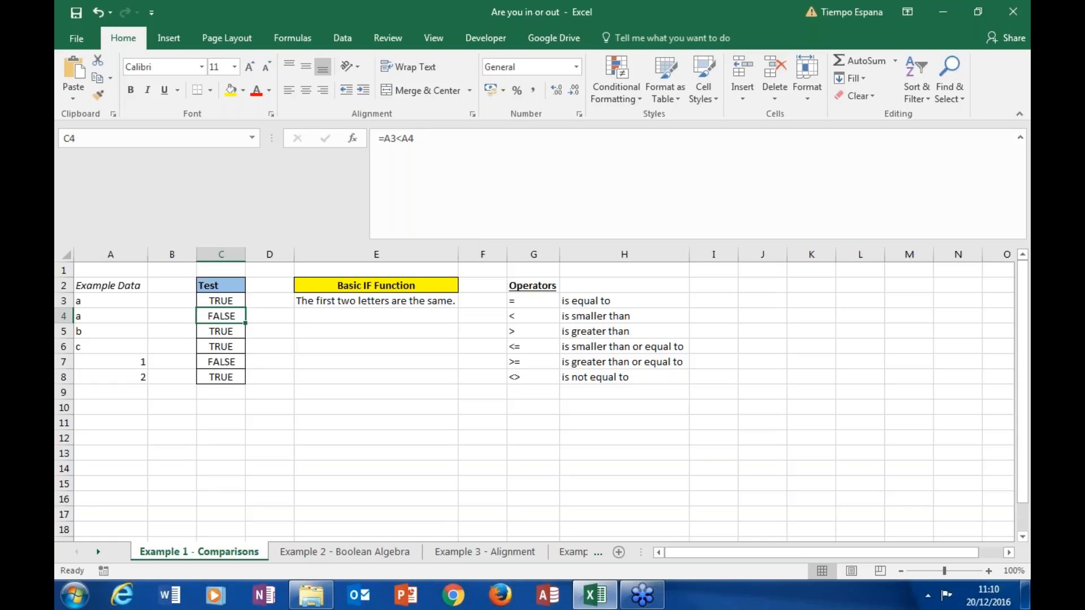
pyautogui.click(375, 362)
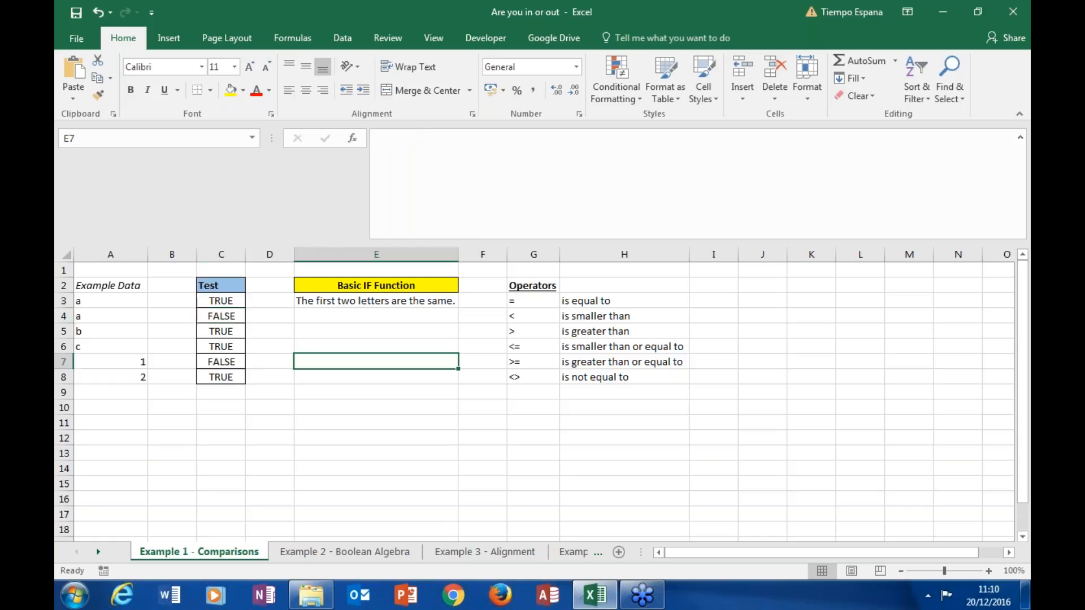
pyautogui.click(227, 315)
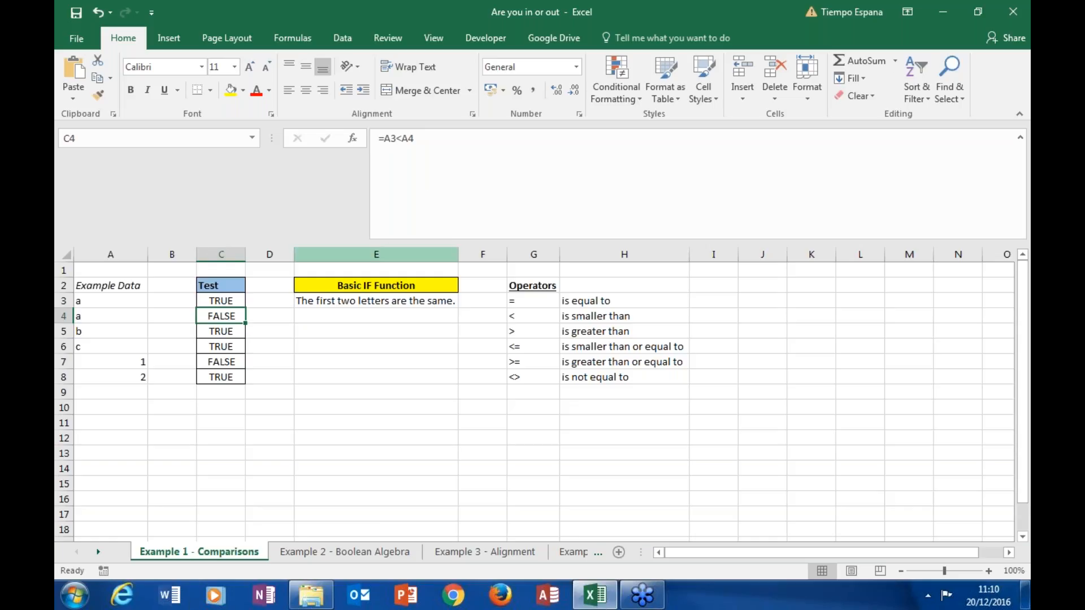
# Step: Inspect the remaining comparison formulas in the Test column, cells C5 to C8
pyautogui.click(231, 332)
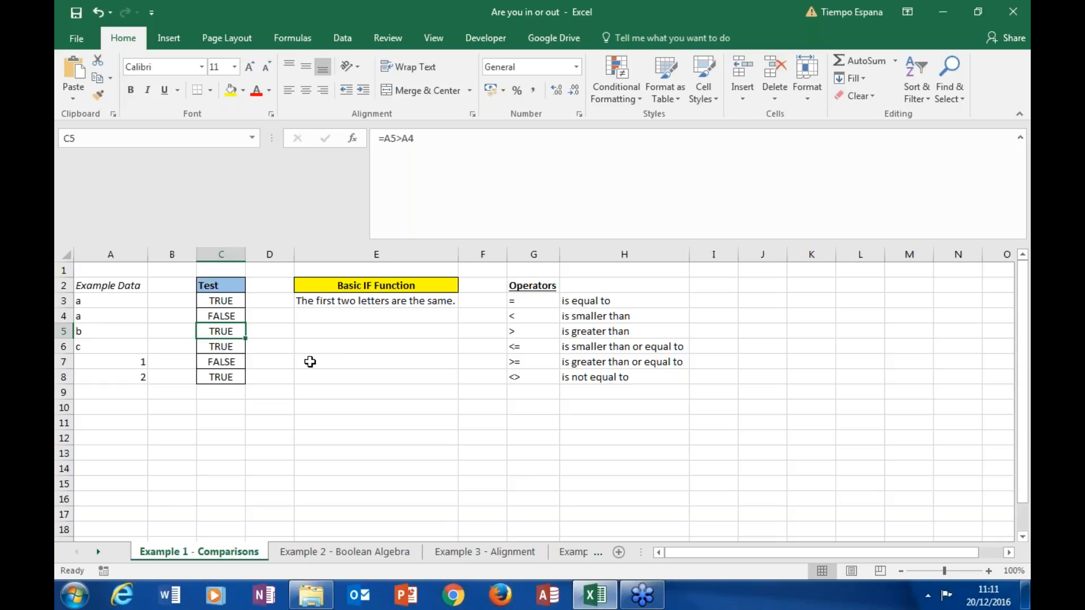
pyautogui.click(236, 345)
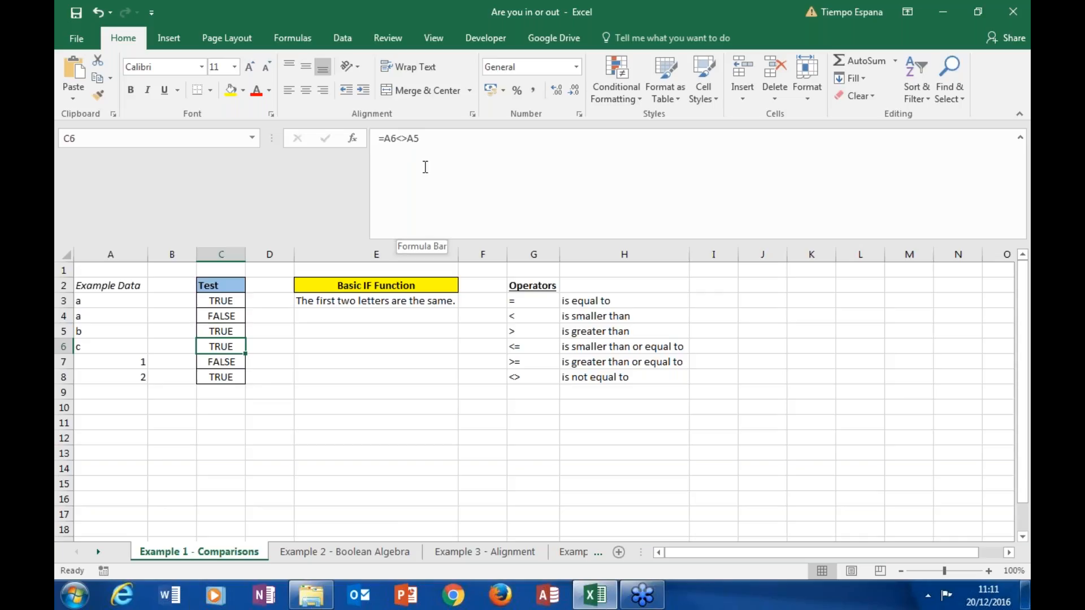
pyautogui.click(115, 331)
pyautogui.click(234, 345)
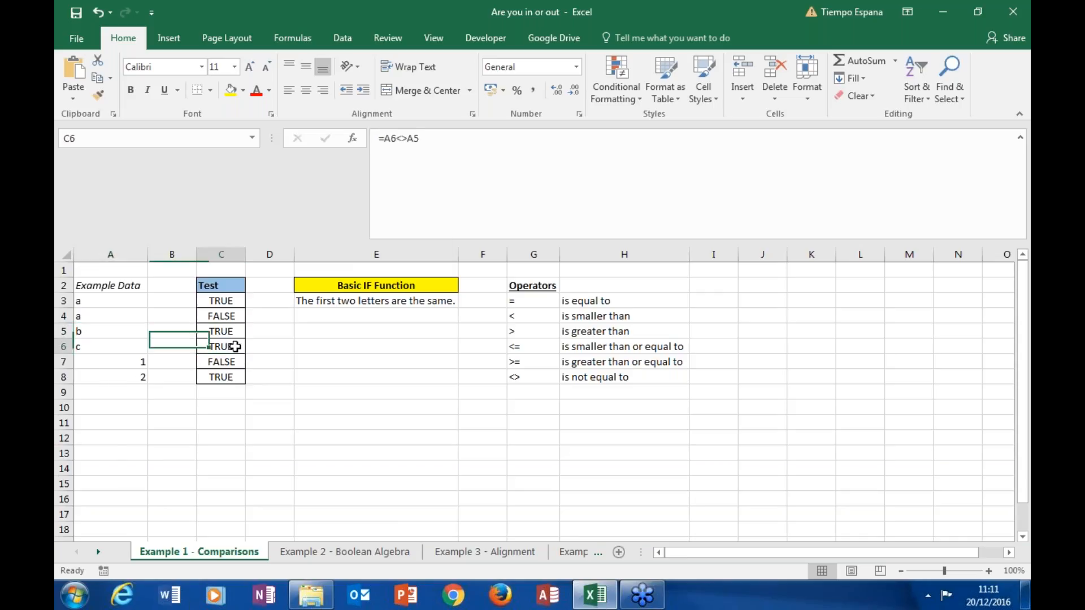
pyautogui.click(236, 360)
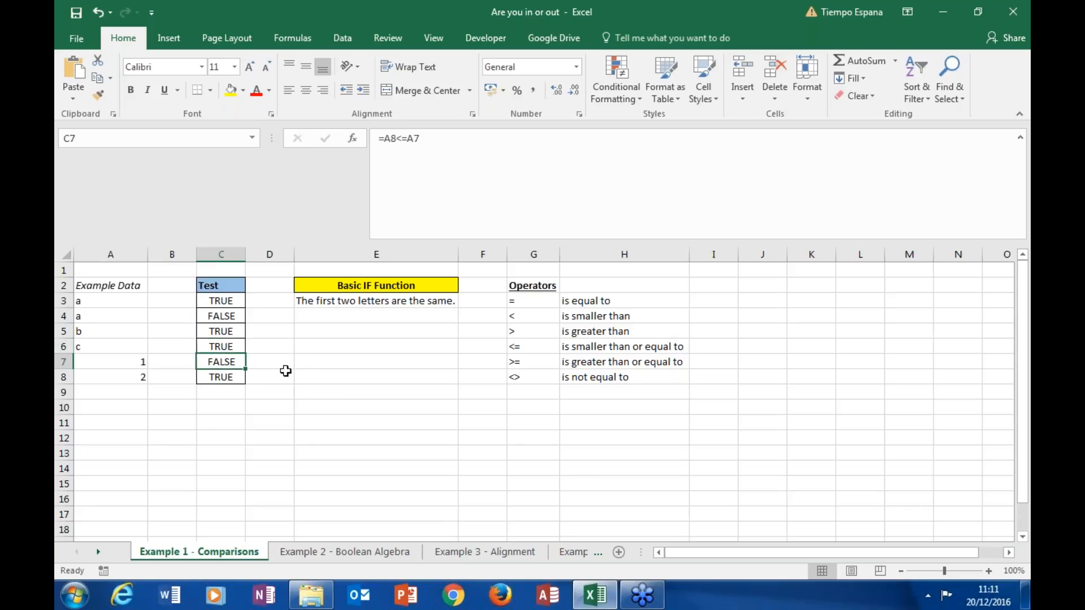
pyautogui.click(243, 374)
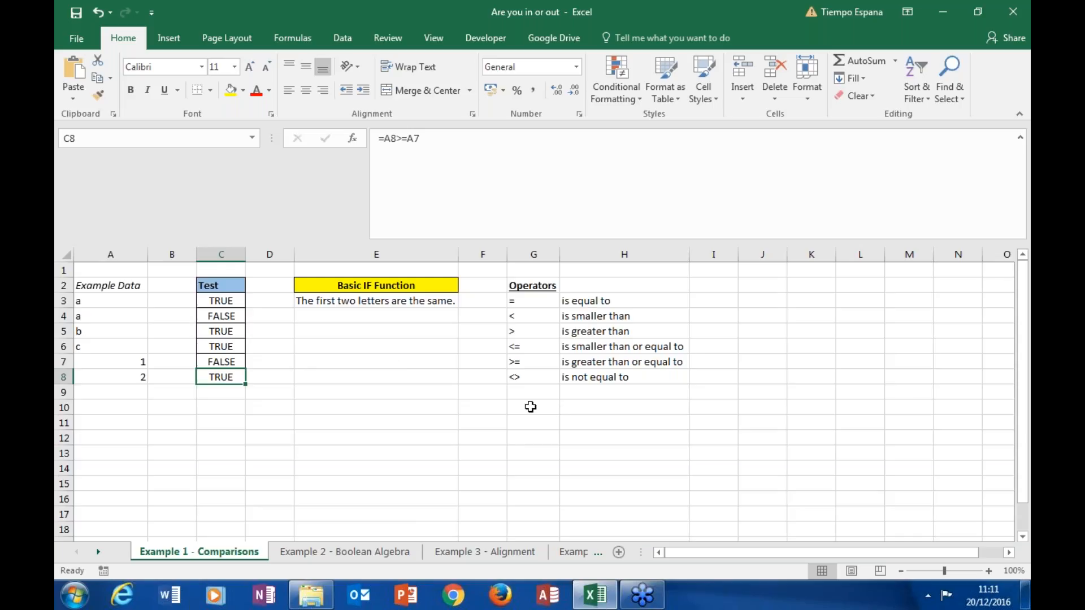
pyautogui.click(365, 378)
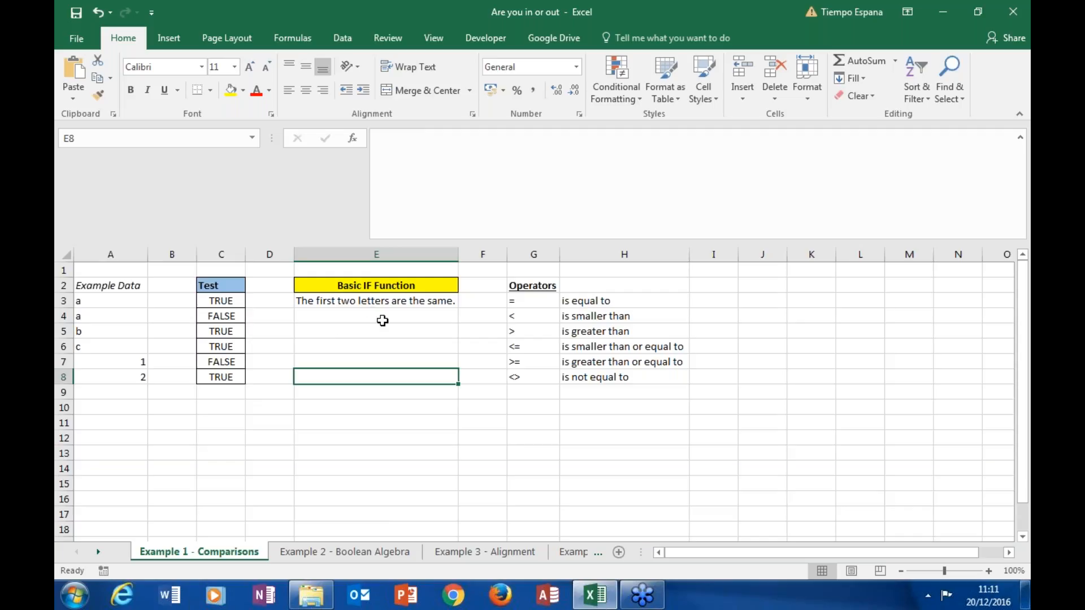
# Step: Examine the arguments of the basic IF formula in E3 and the test in C3 it refers to, without changing them
pyautogui.click(234, 301)
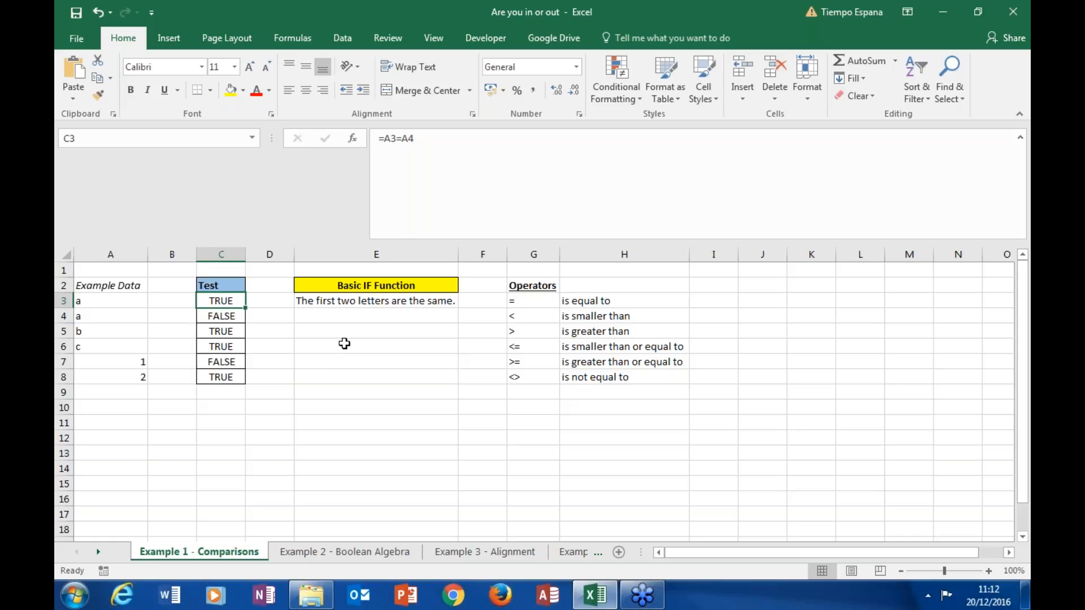
pyautogui.click(378, 317)
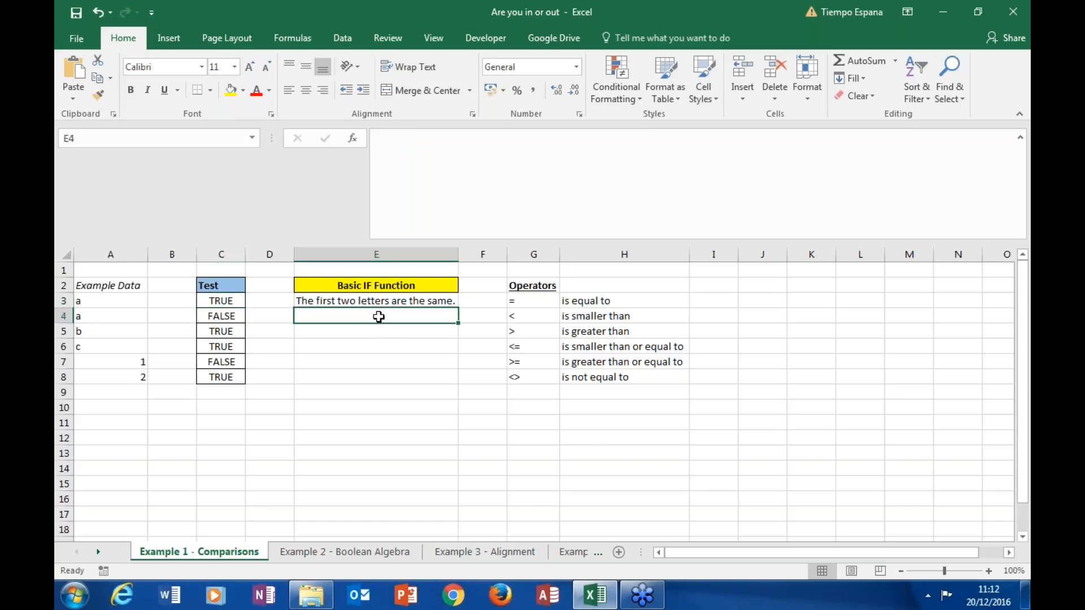
pyautogui.click(378, 301)
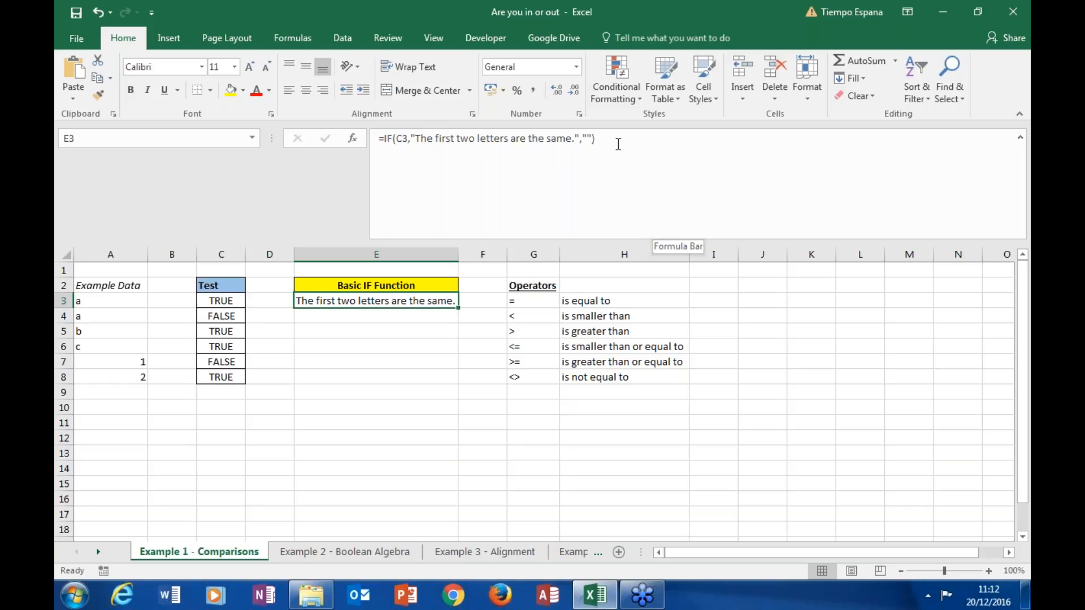
pyautogui.click(404, 139)
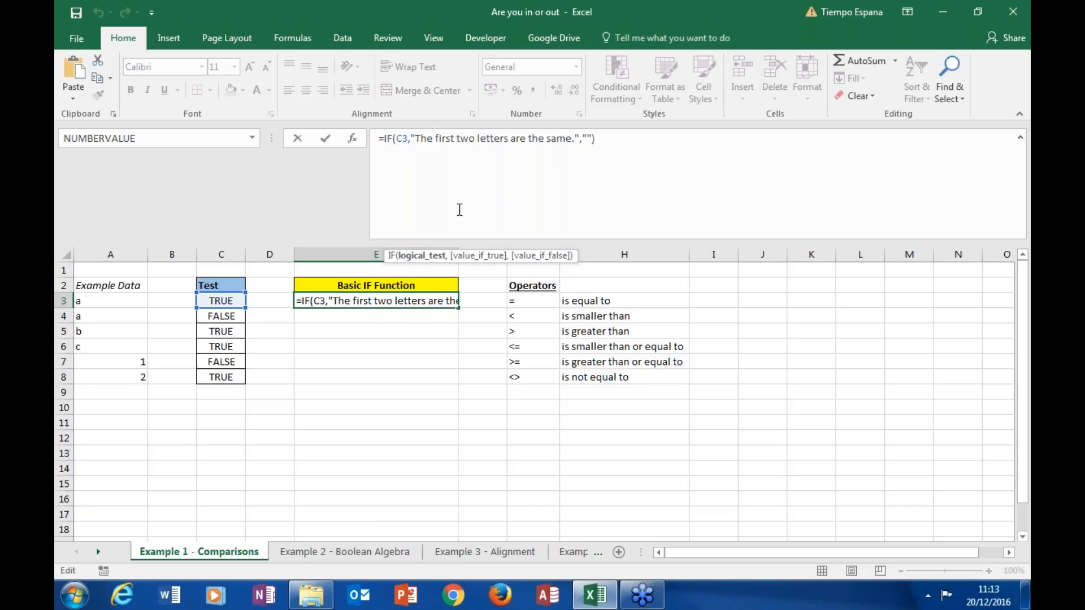
pyautogui.press('Return')
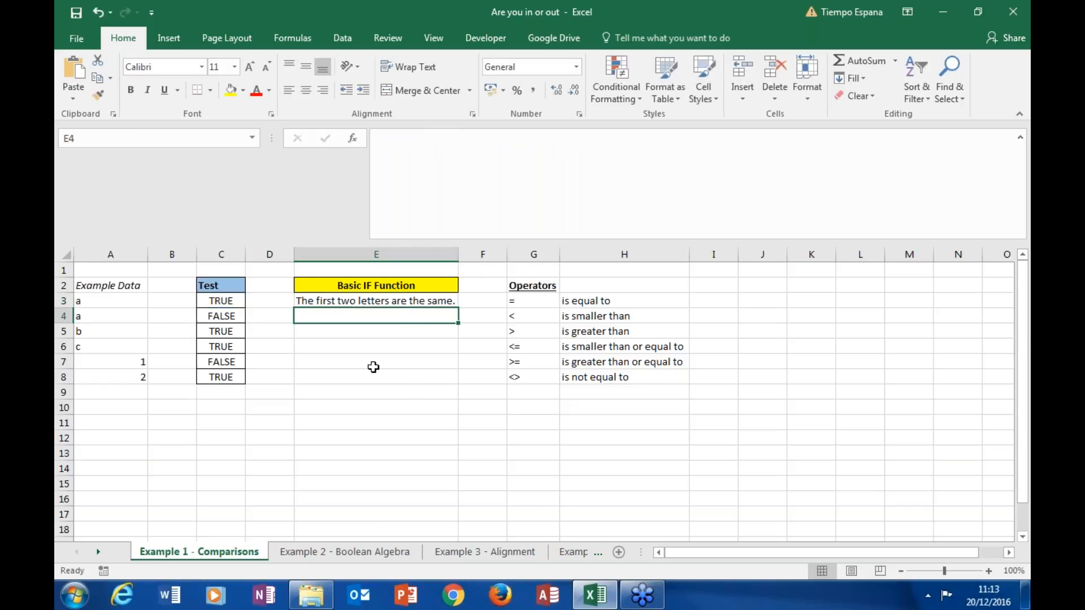
# Step: Replace the value in A3 with "hgjg" and check the equality test in C3 and the IF result in E3
pyautogui.click(237, 302)
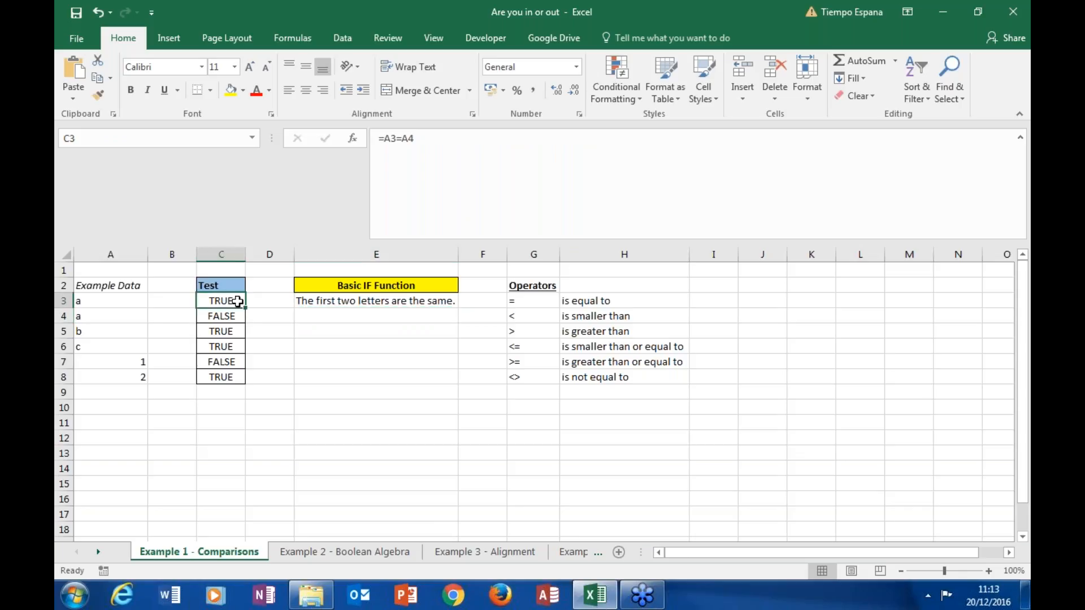
pyautogui.click(114, 301)
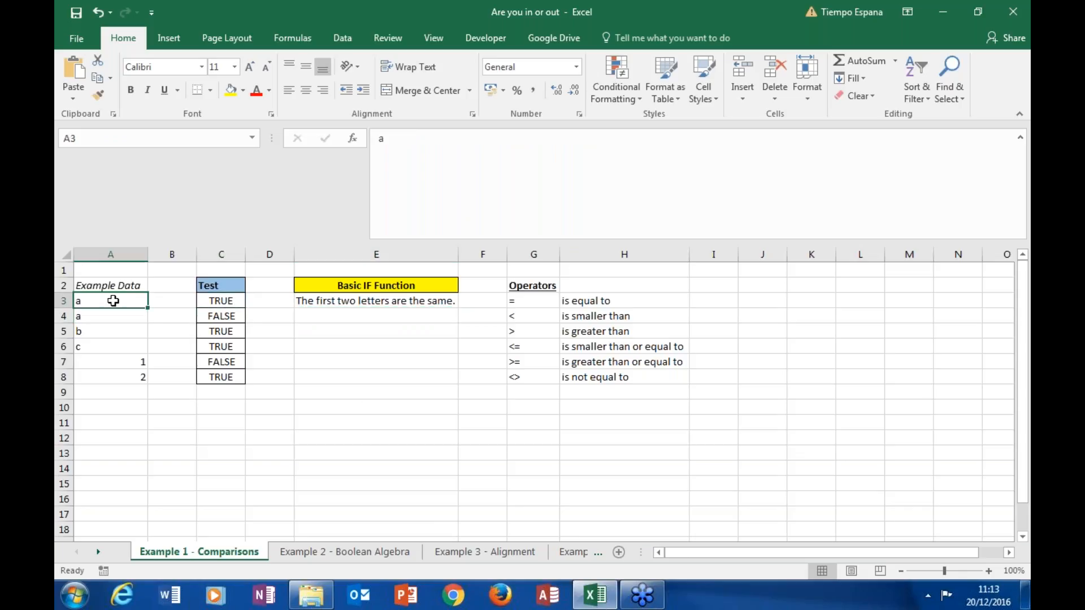
pyautogui.write('hgjg')
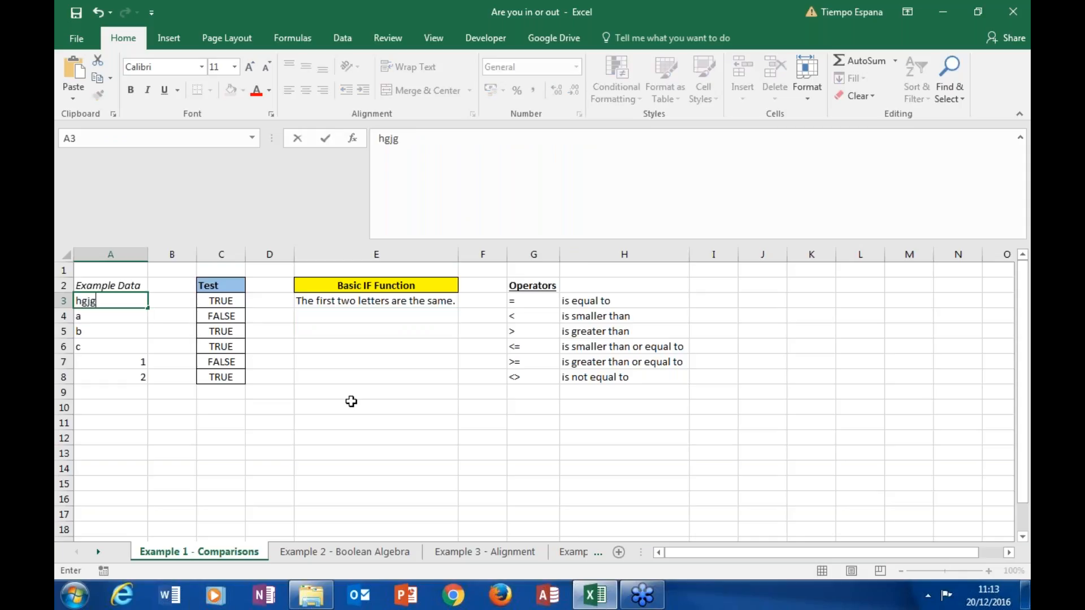
pyautogui.press('Return')
pyautogui.click(235, 299)
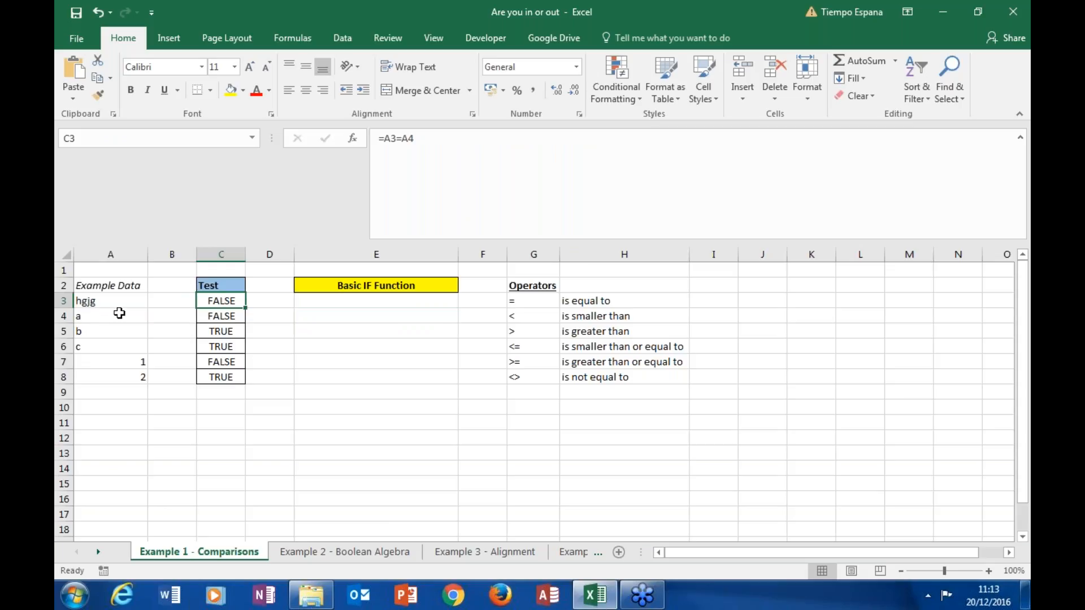
pyautogui.click(318, 302)
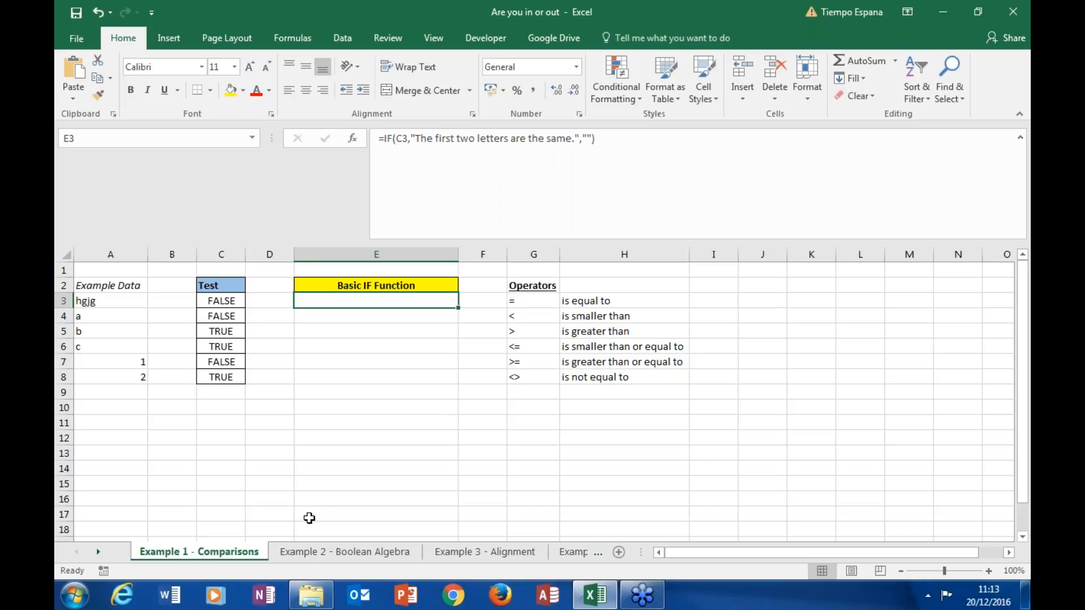
# Step: Open the Example 2 - Boolean Algebra sheet and go to the And() truth table
pyautogui.click(324, 553)
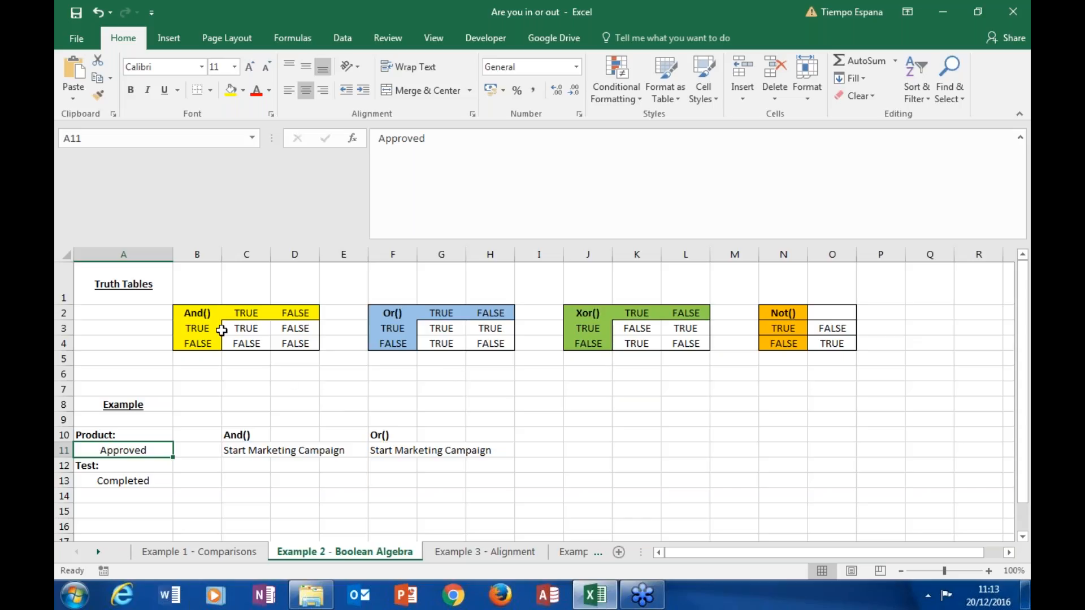
pyautogui.click(195, 315)
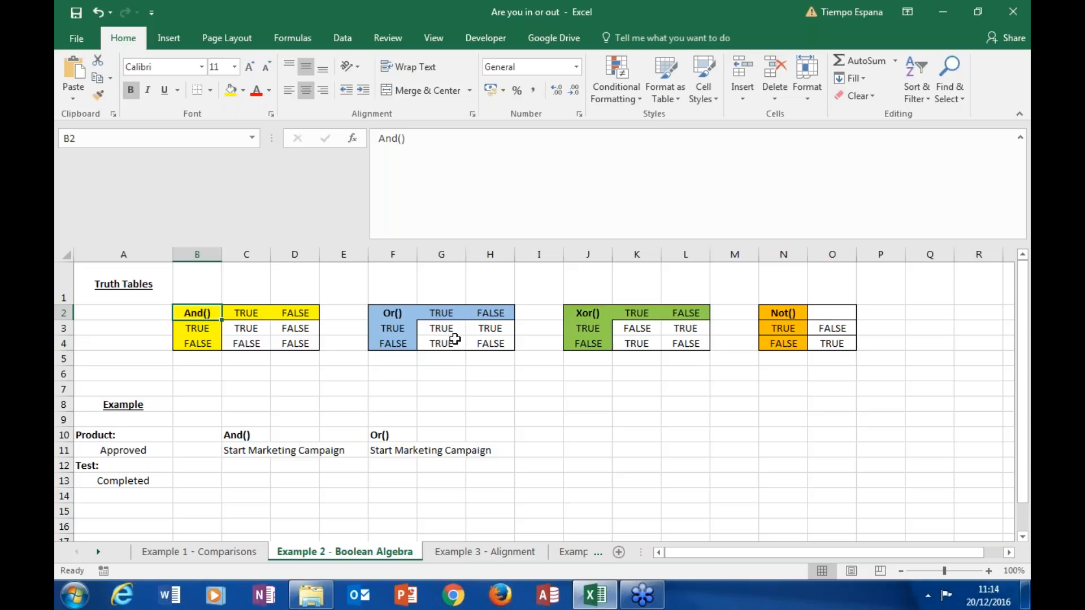
# Step: Inspect the Or(), Xor() and Not() truth tables, including the formulas in K3, L4, O3 and O4
pyautogui.click(400, 314)
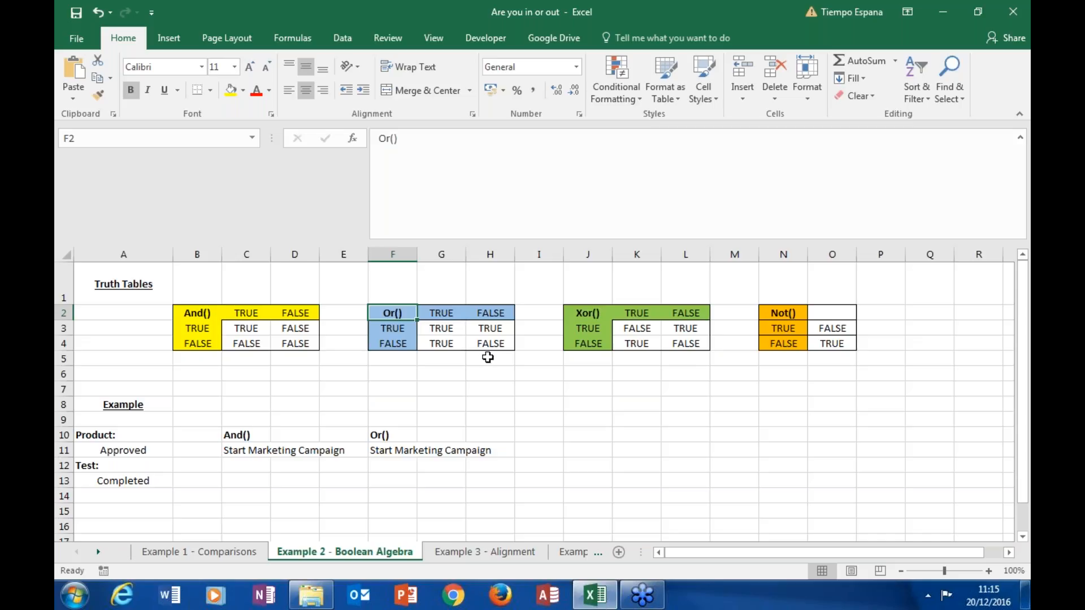
pyautogui.click(586, 313)
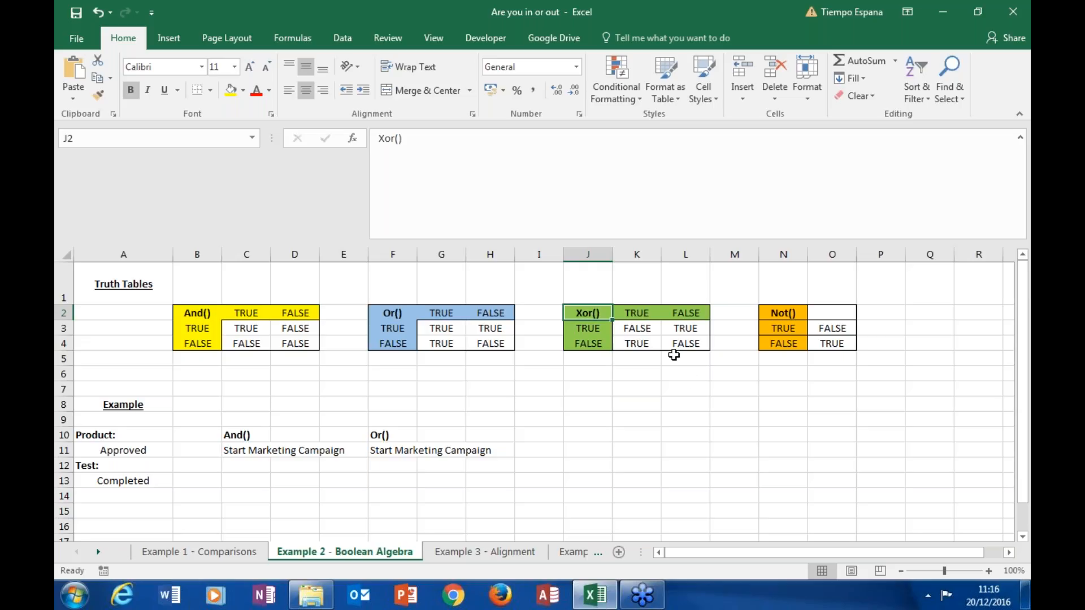
pyautogui.click(634, 330)
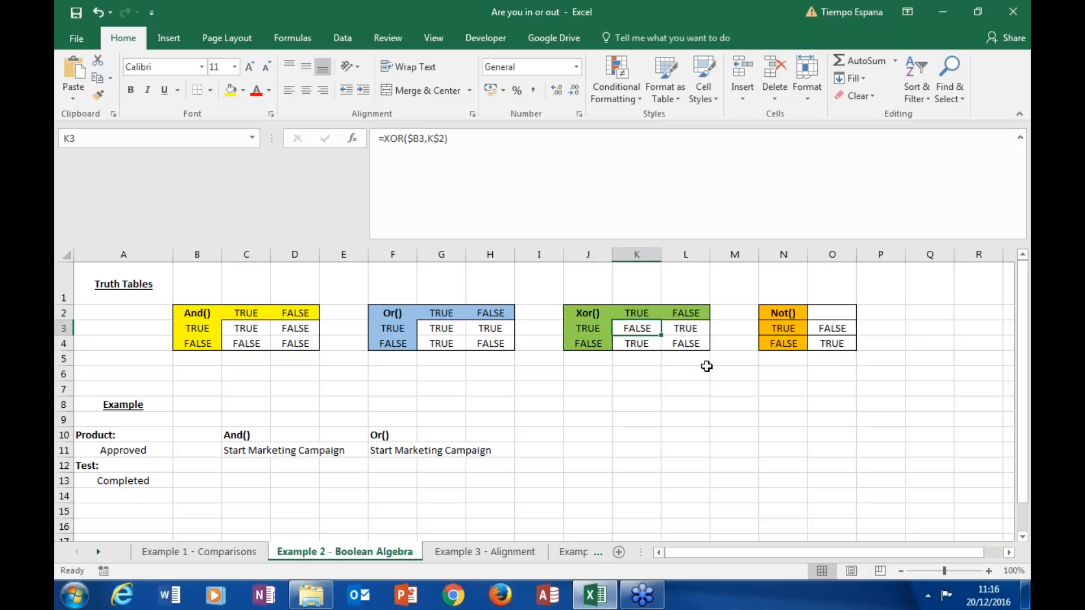
pyautogui.click(690, 342)
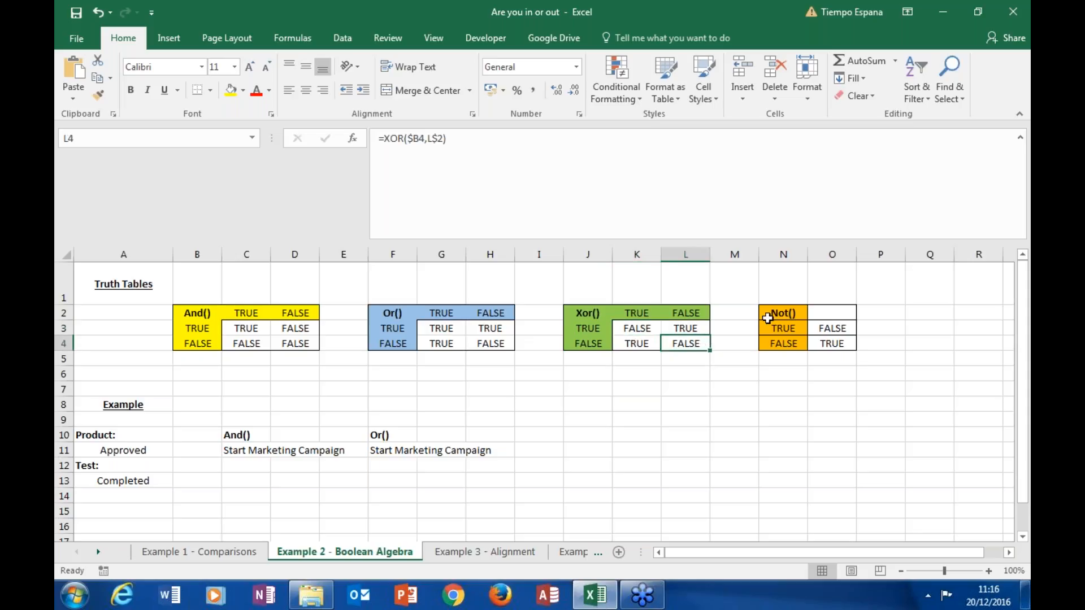
pyautogui.click(816, 328)
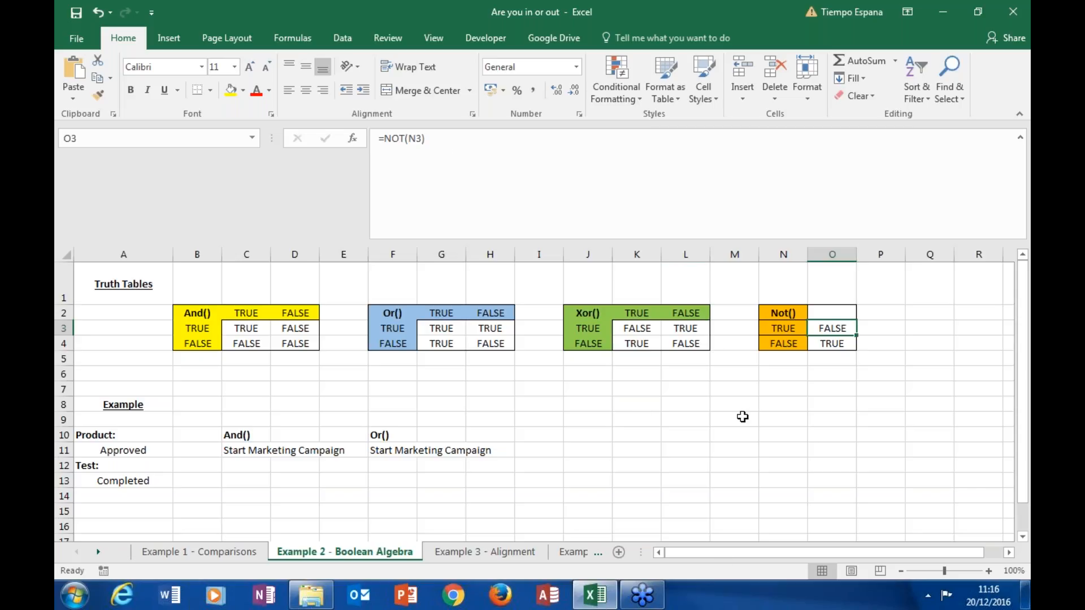
pyautogui.click(832, 348)
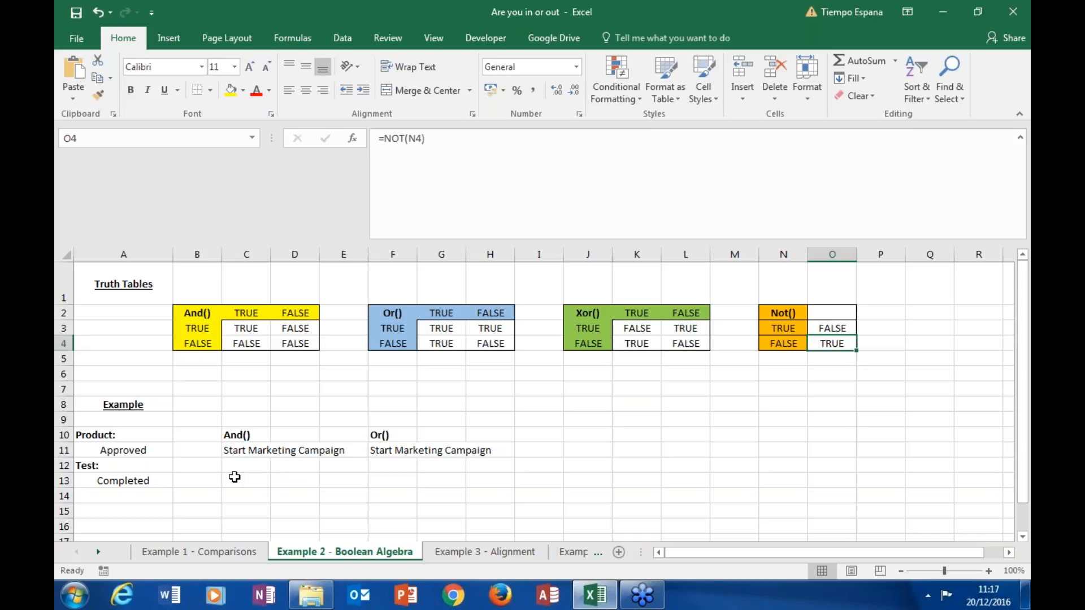
# Step: Examine the IF formula with AND in C11 and the product status in A11 it tests, without changing them
pyautogui.click(145, 453)
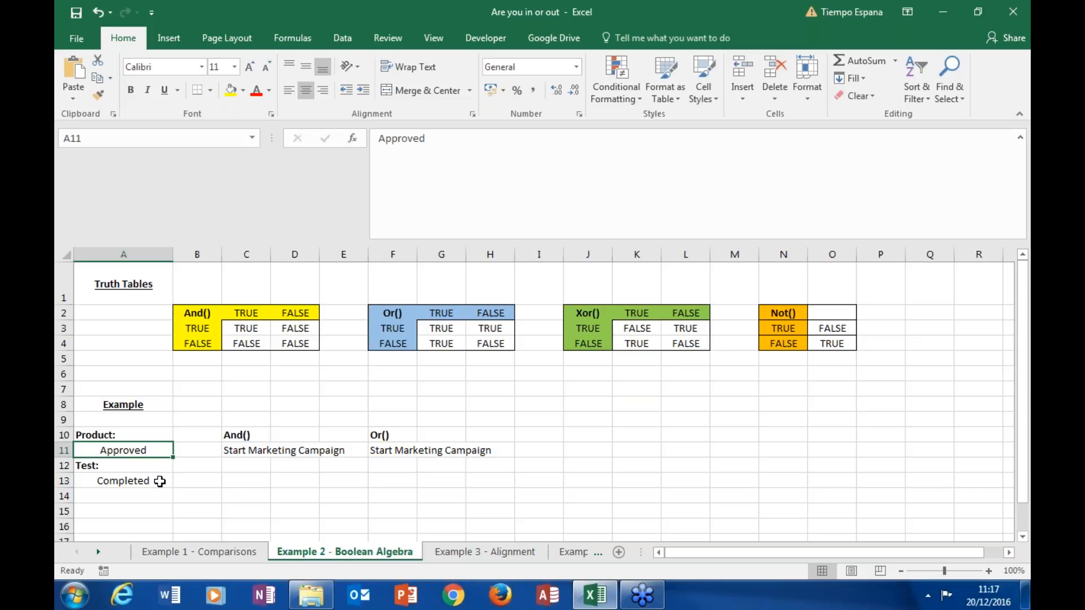
pyautogui.click(235, 452)
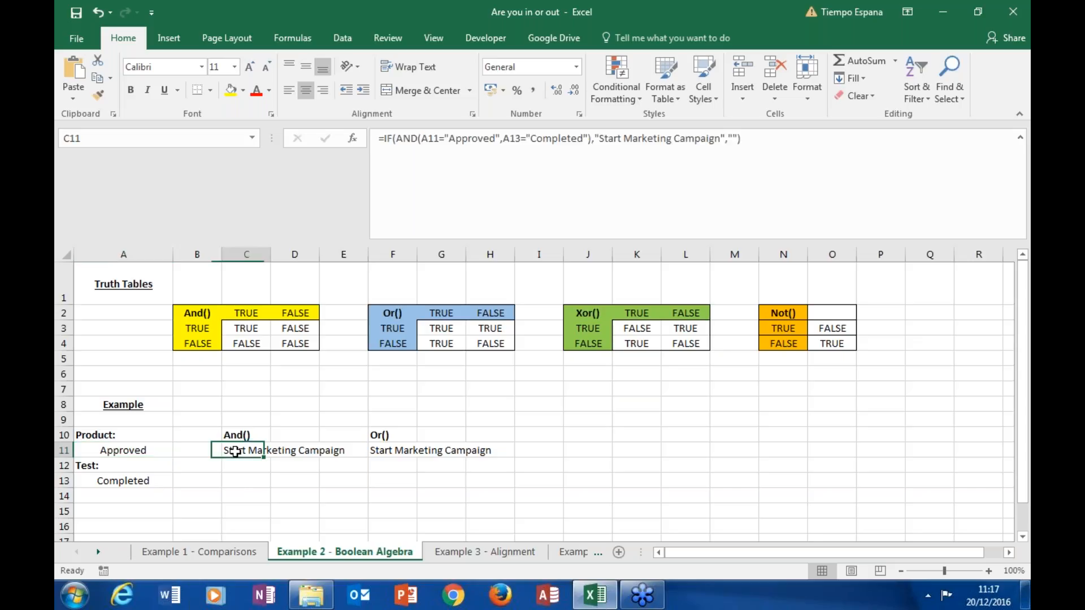
pyautogui.click(398, 139)
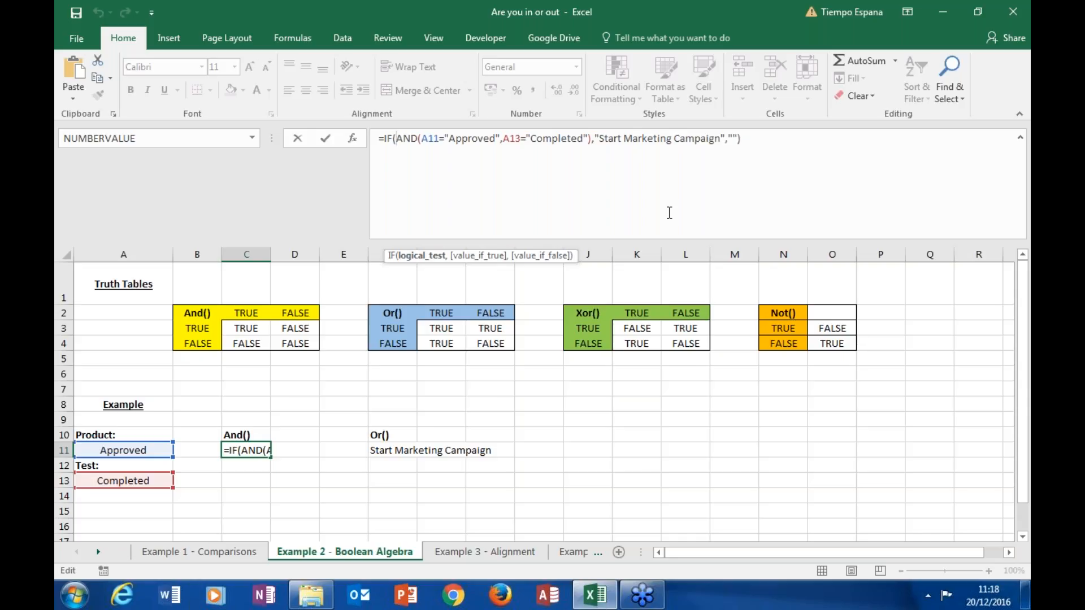
pyautogui.press('Return')
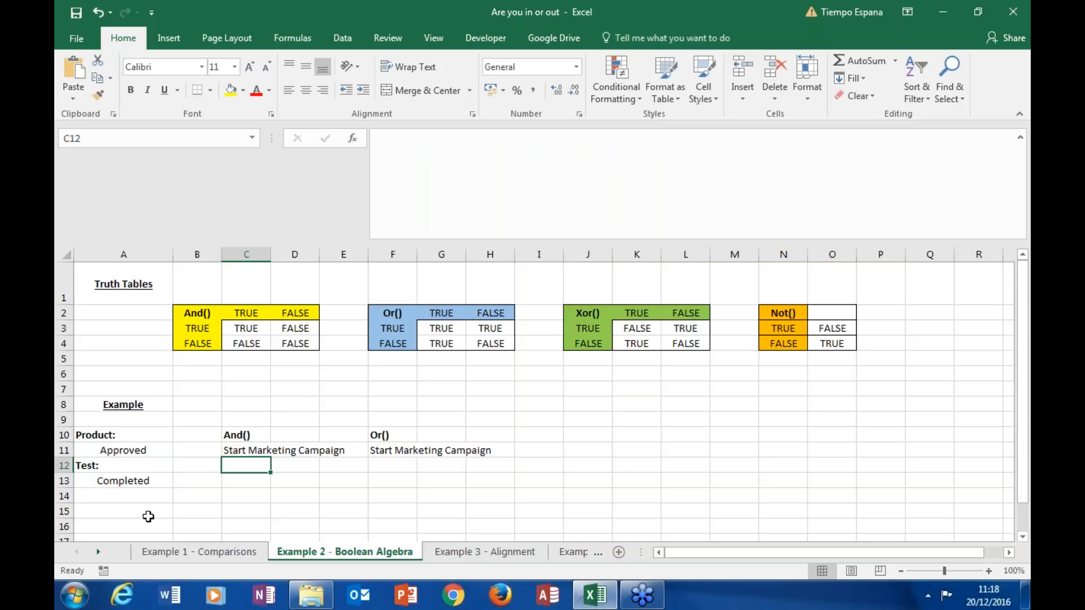
# Step: Try "Not Approved" as the product status in A11, check the And() result in C11, and undo the entry
pyautogui.click(92, 449)
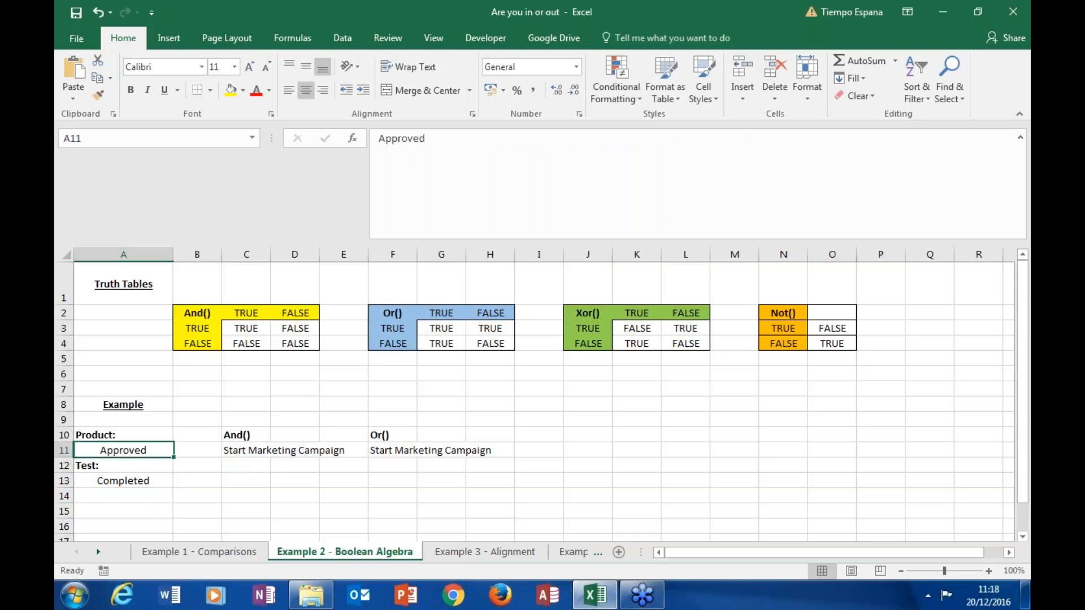
pyautogui.doubleClick(94, 449)
pyautogui.write('Not')
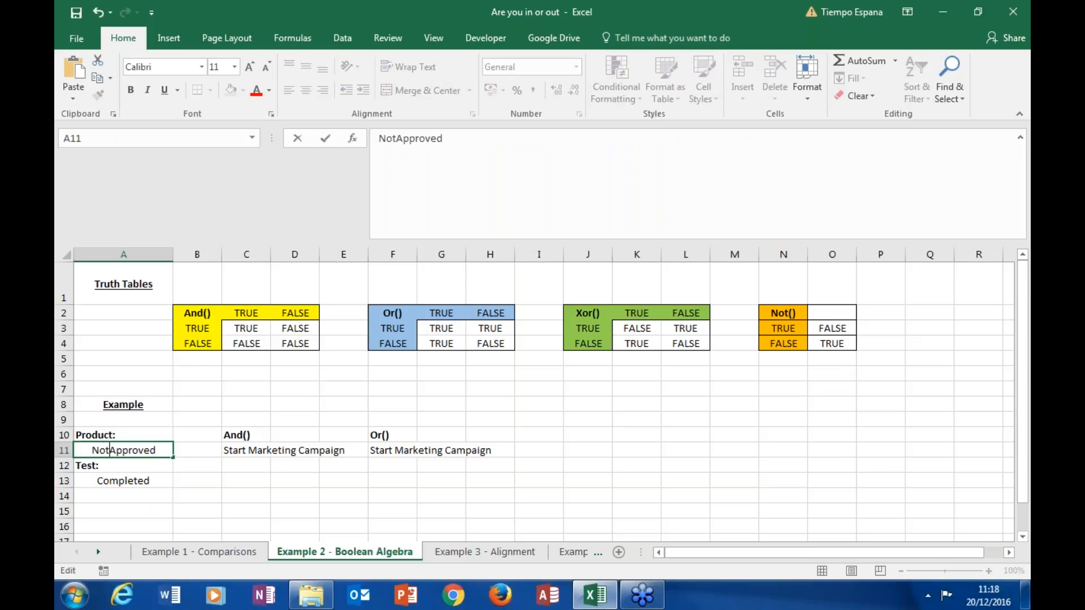
pyautogui.hotkey('ctrl', 'Return')
pyautogui.press('Return')
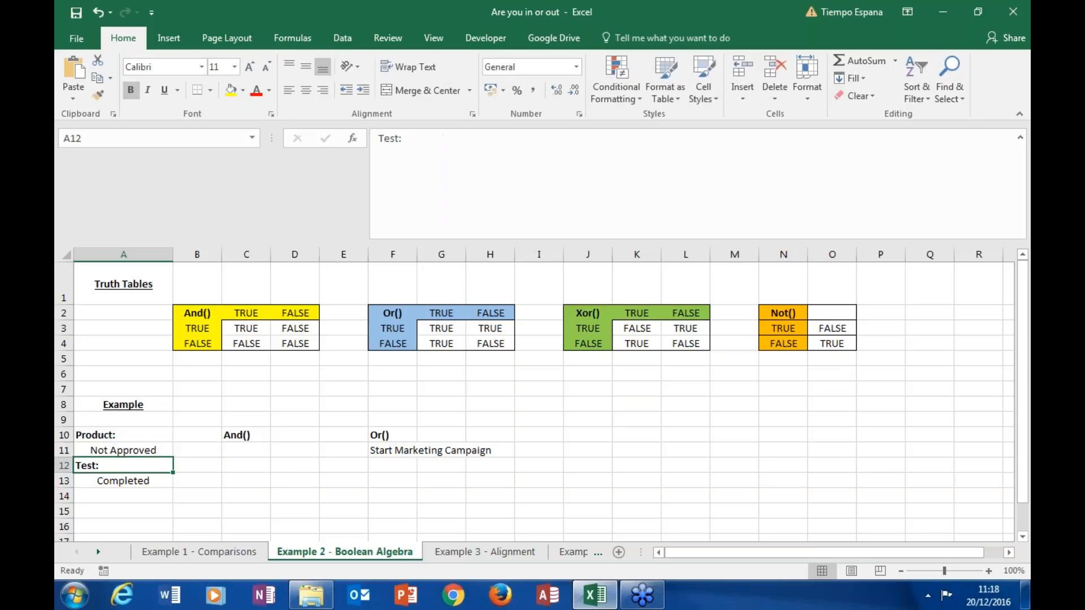
pyautogui.click(252, 450)
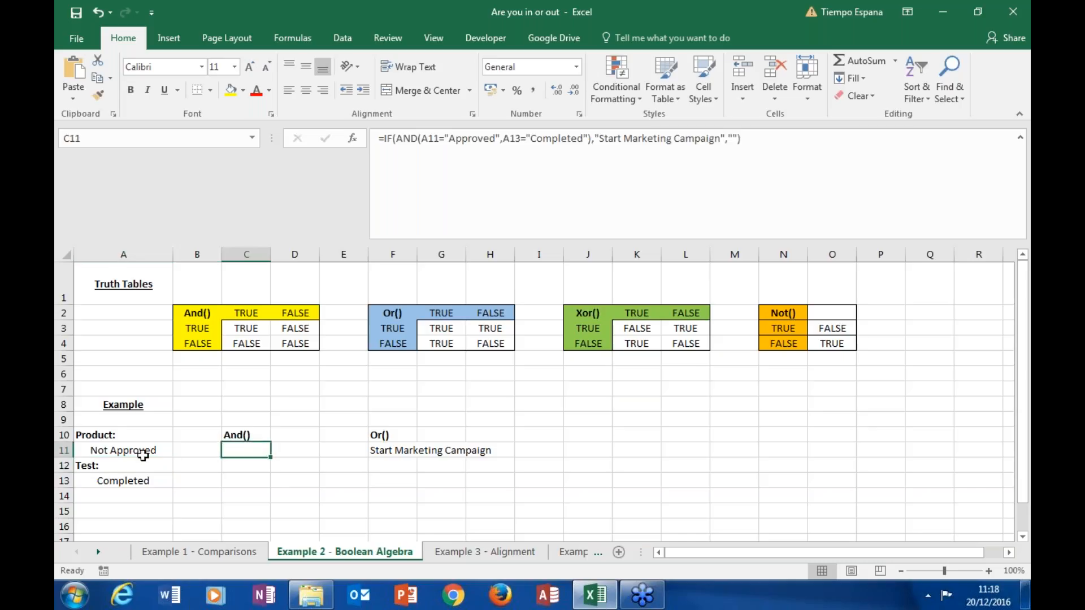
pyautogui.click(96, 16)
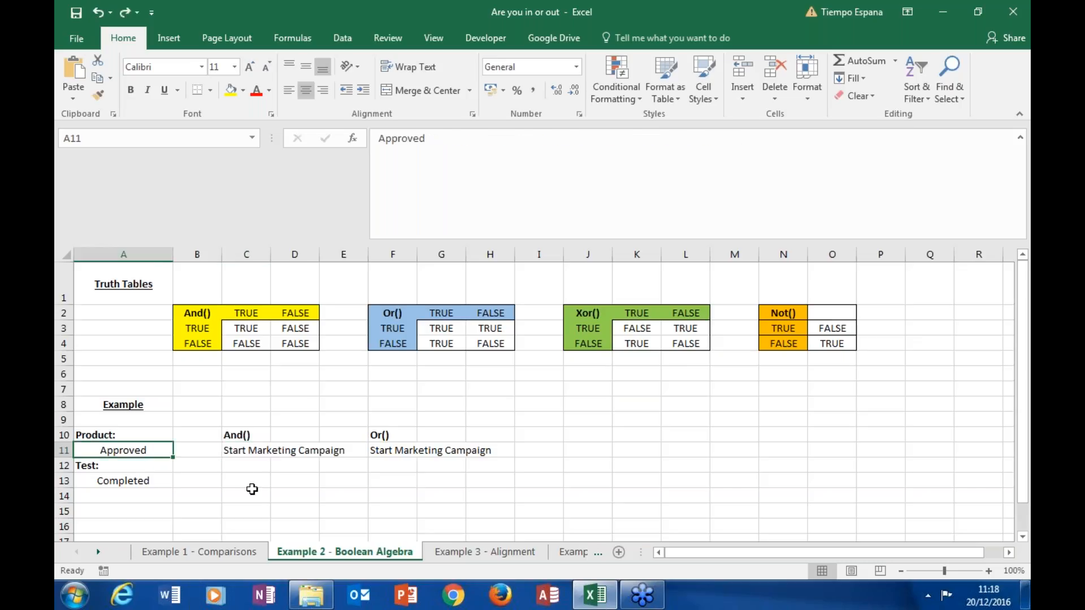
# Step: Compare the And() formula in C11 with the Or() formula in F11 and the product status they test
pyautogui.click(243, 451)
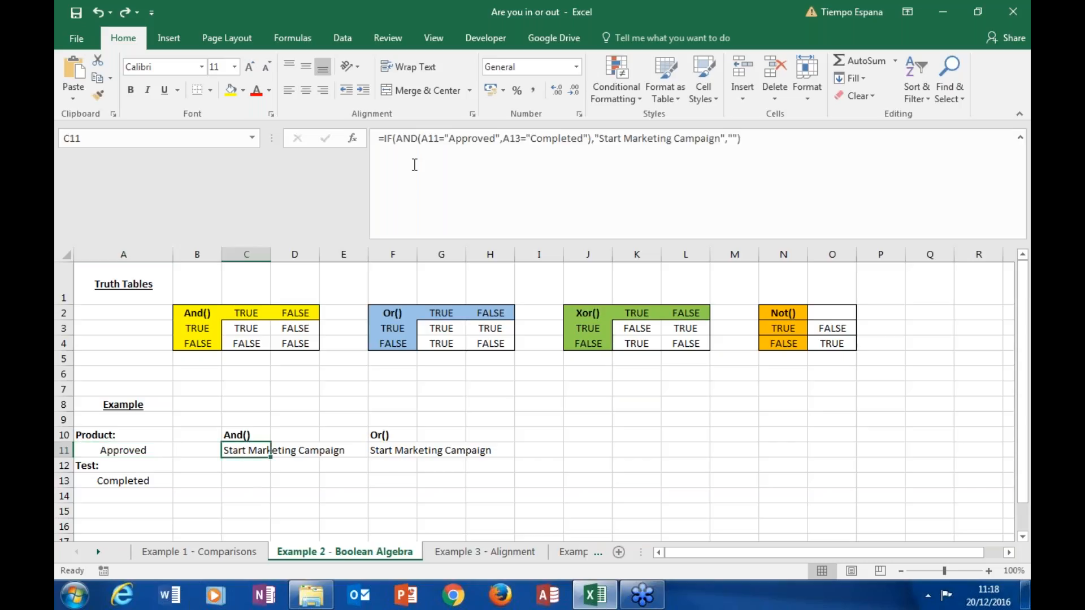
pyautogui.click(394, 446)
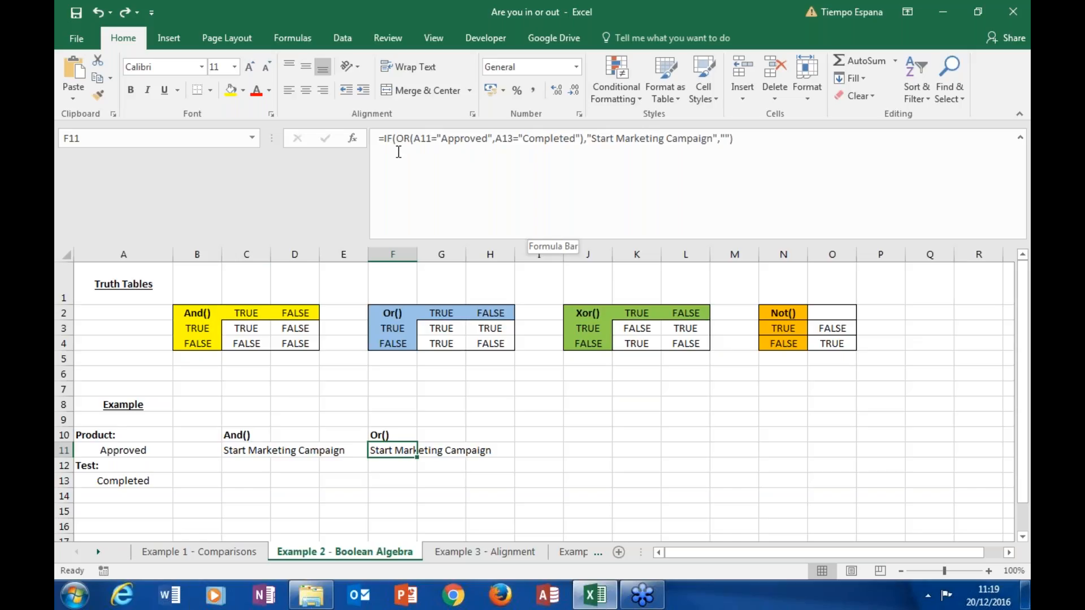
pyautogui.click(108, 451)
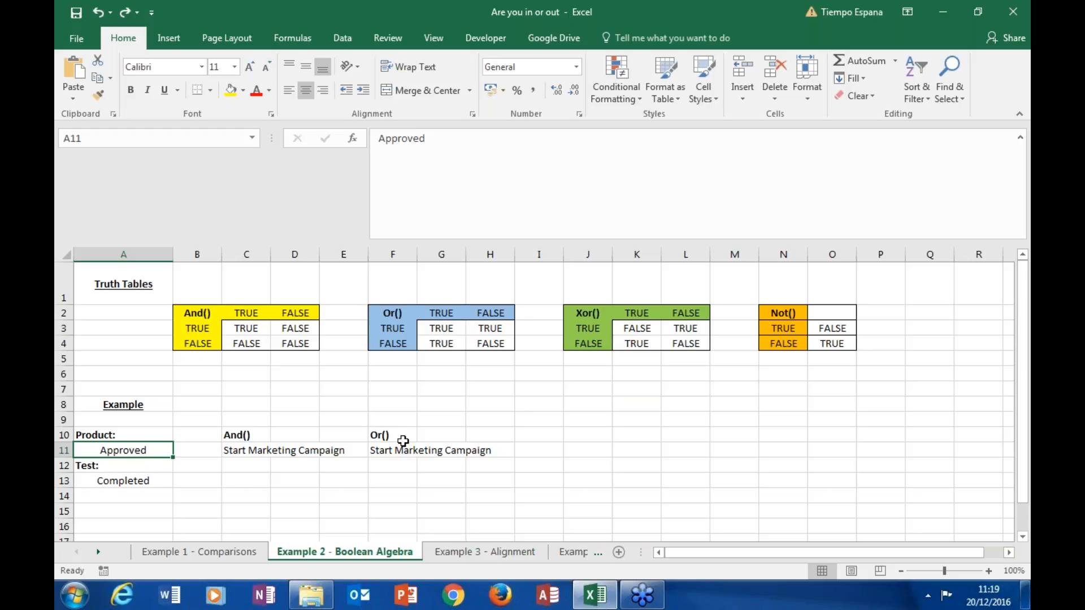
# Step: Change the product status in A11 to "Not Approved" and the test status in A13 to "Not Completed"
pyautogui.doubleClick(89, 451)
pyautogui.write('Not')
pyautogui.press('Return')
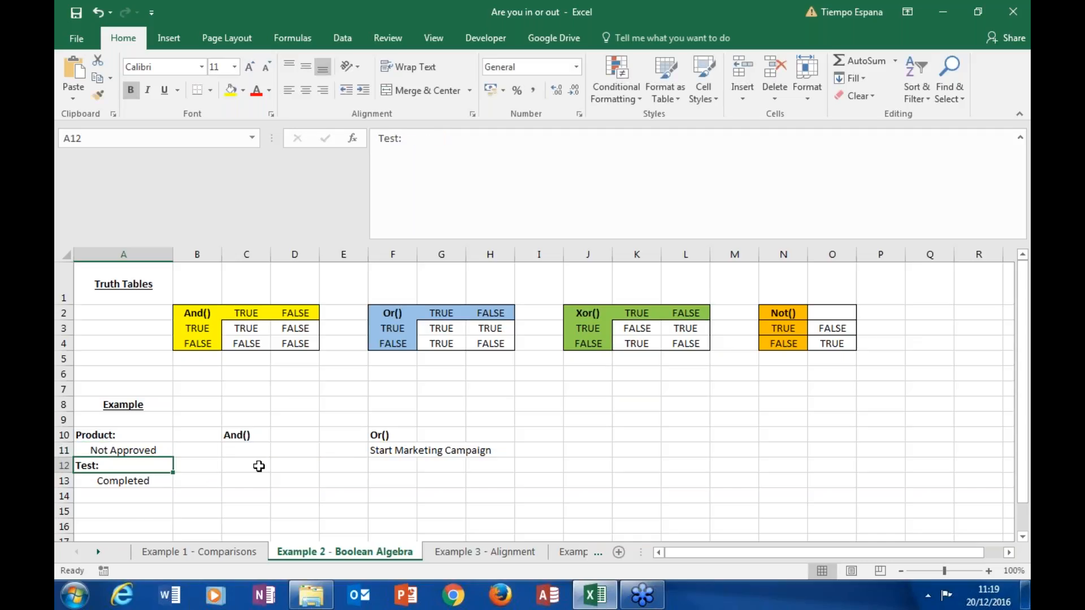
pyautogui.click(93, 478)
pyautogui.press('F2')
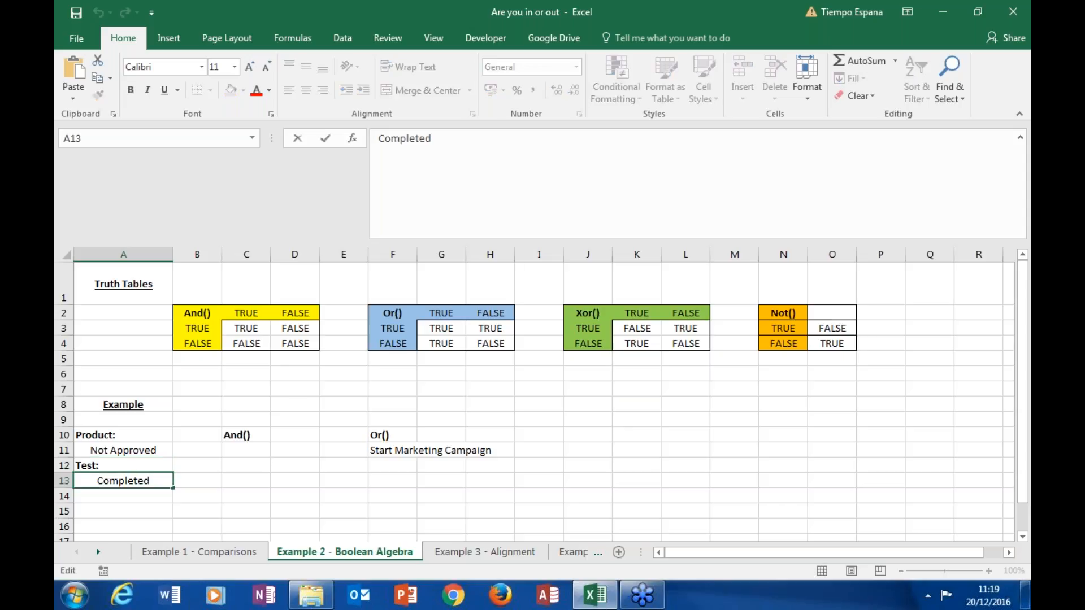
pyautogui.write('Not')
pyautogui.press('Return')
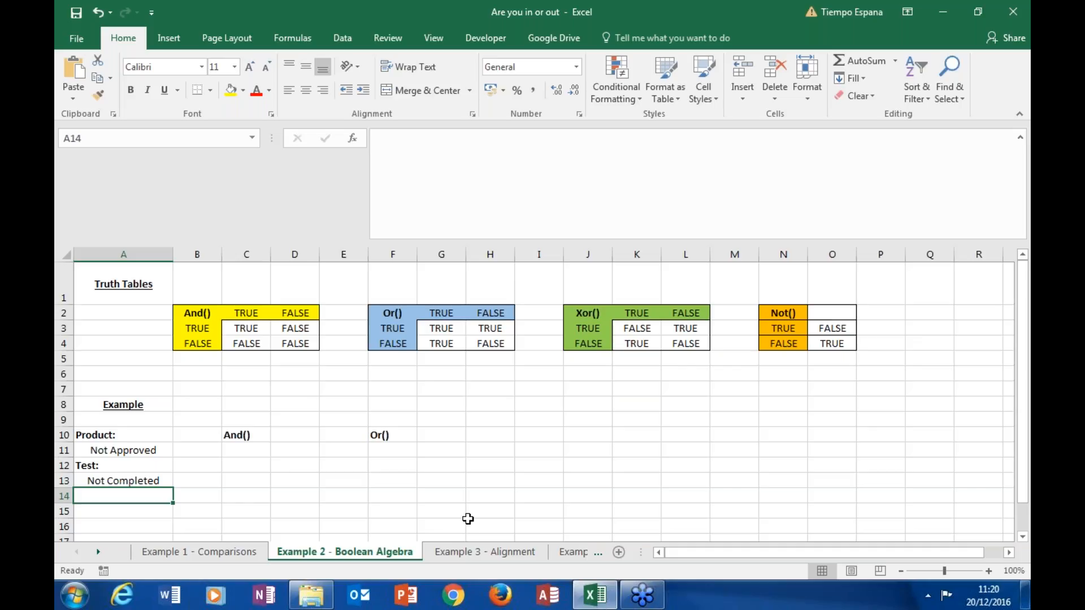
# Step: Open the Example 3 - Alignment sheet and examine how the number, text and logical value in A2 to C2 are aligned
pyautogui.click(476, 553)
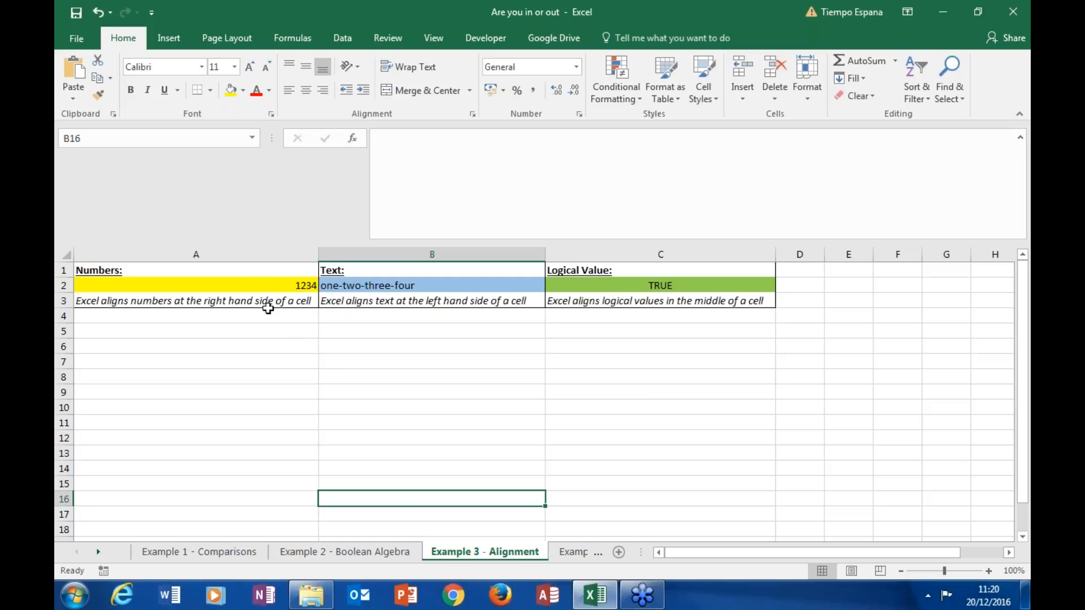
pyautogui.click(263, 286)
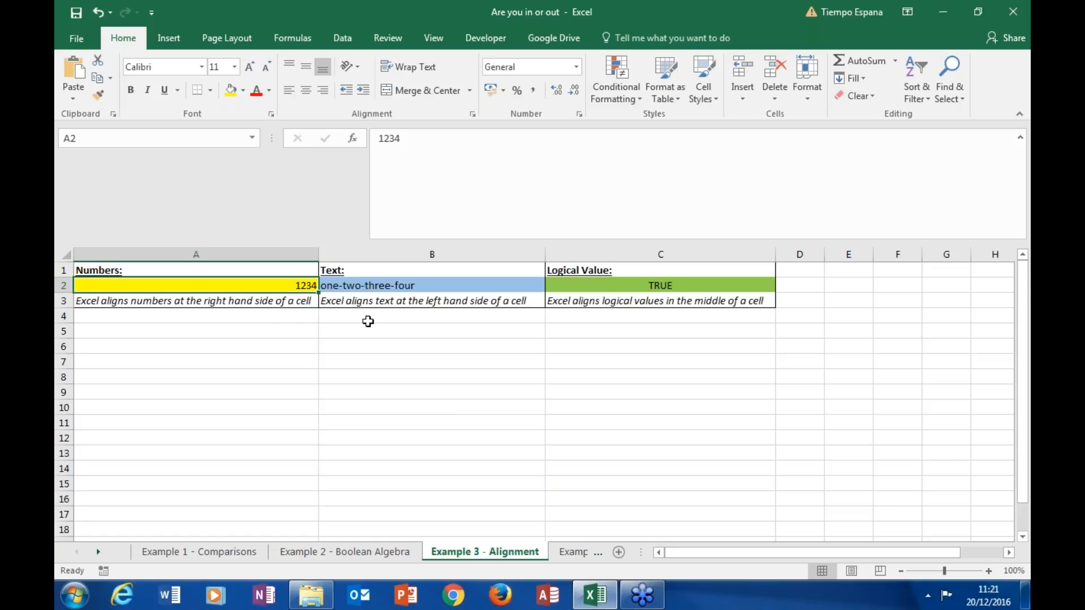
pyautogui.click(413, 289)
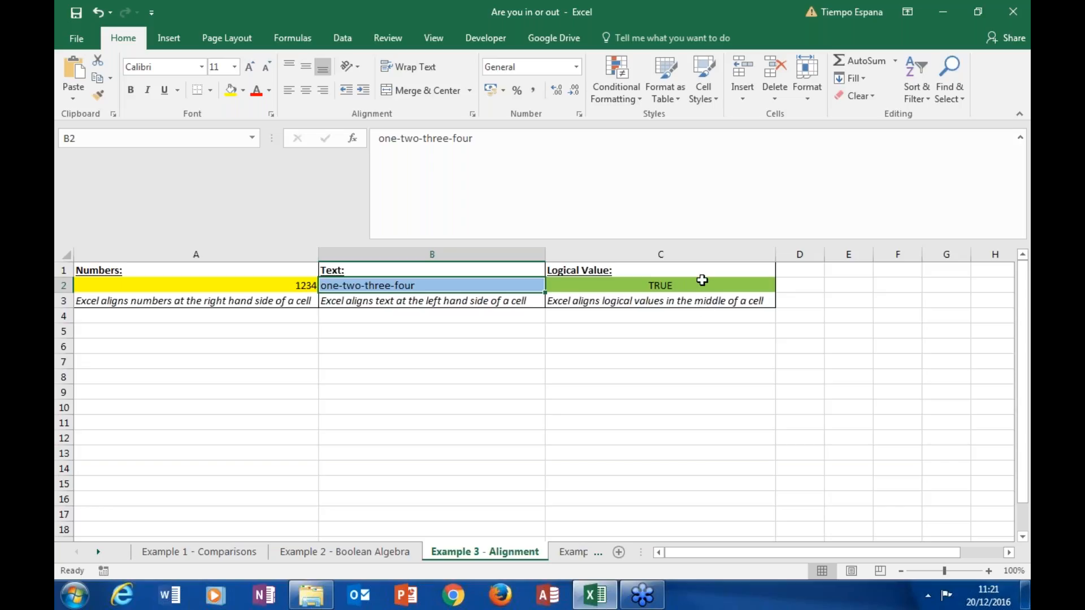
pyautogui.click(702, 281)
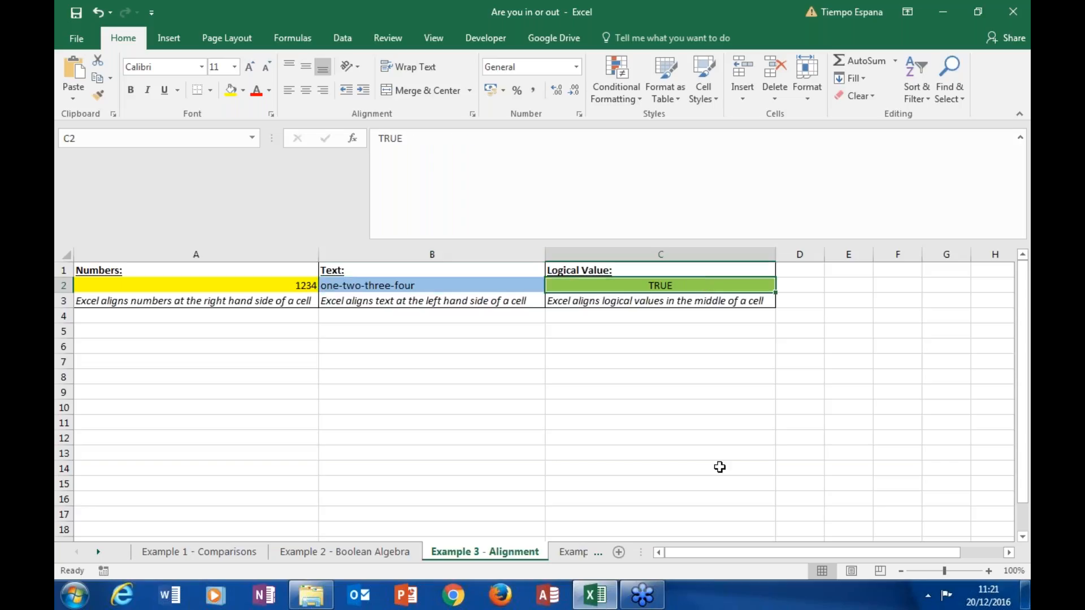
# Step: Enter the logical value TRUE in cell C8 and check its alignment
pyautogui.click(626, 376)
pyautogui.write('t')
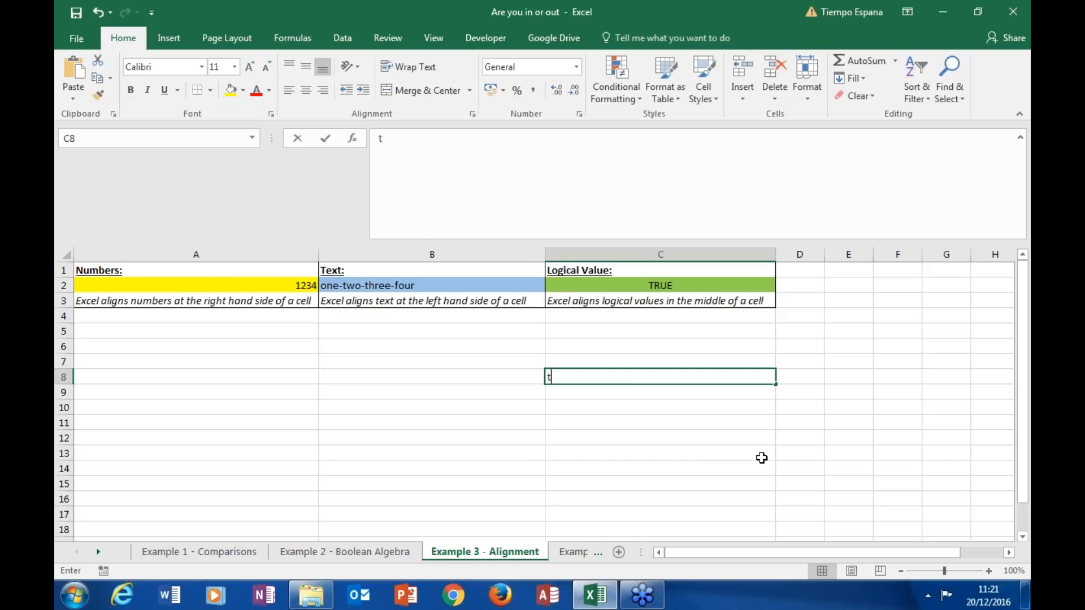
pyautogui.write('reu')
pyautogui.press('BackSpace')
pyautogui.press('BackSpace')
pyautogui.write('ue')
pyautogui.press('Return')
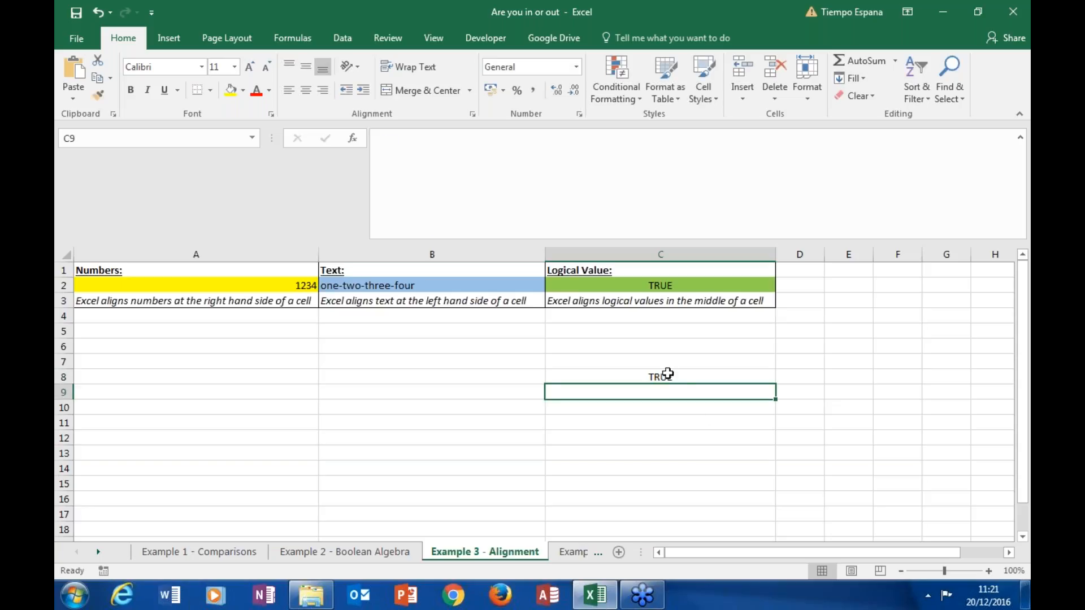
pyautogui.click(699, 376)
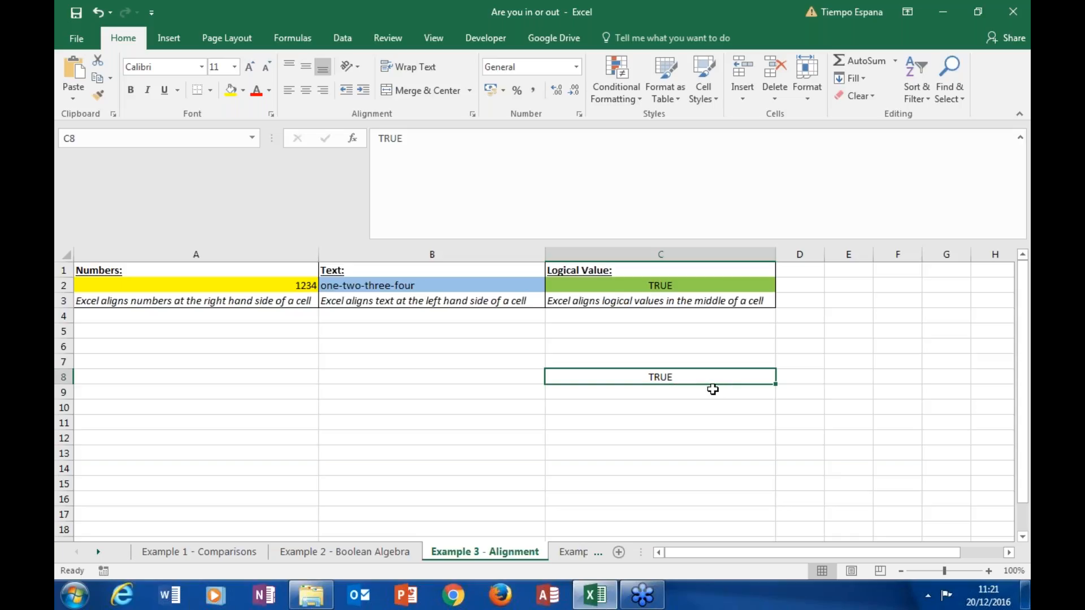
# Step: Enter the formula =C8+1 in cell E8 and check its result
pyautogui.click(852, 379)
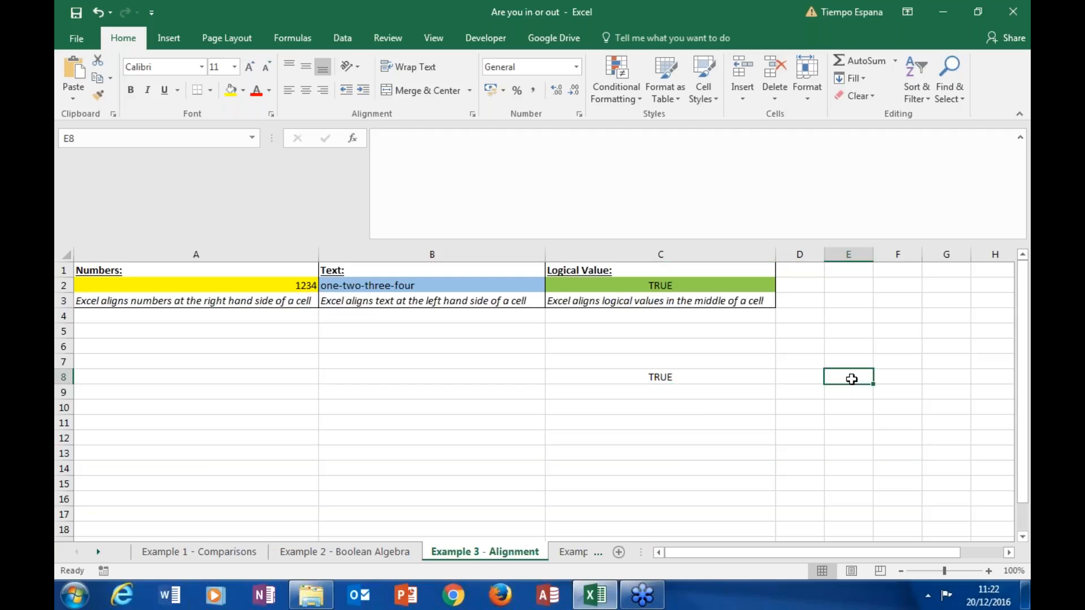
pyautogui.write('=')
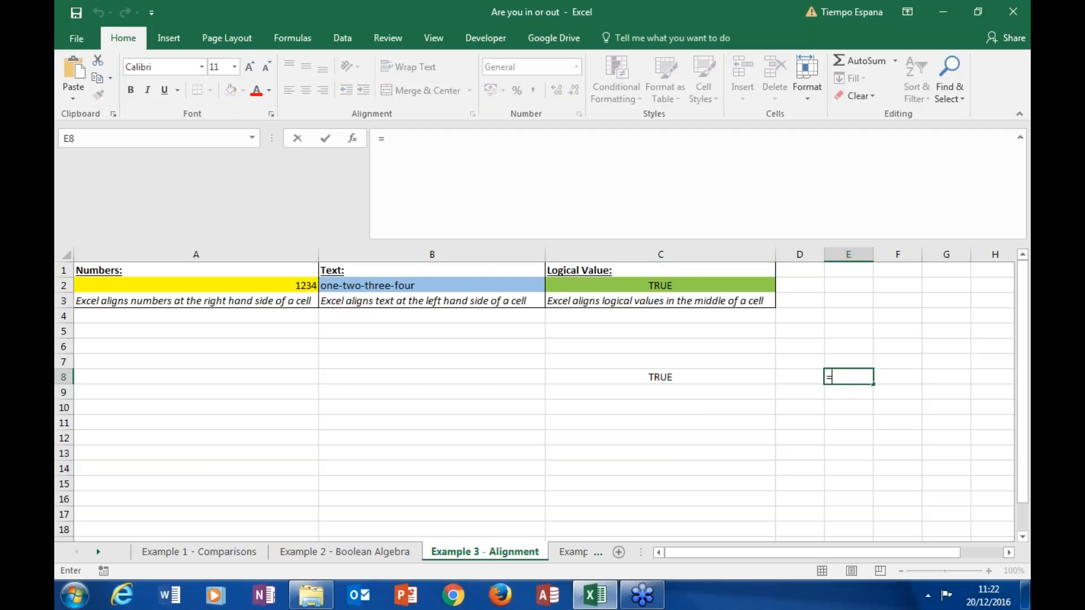
pyautogui.click(687, 378)
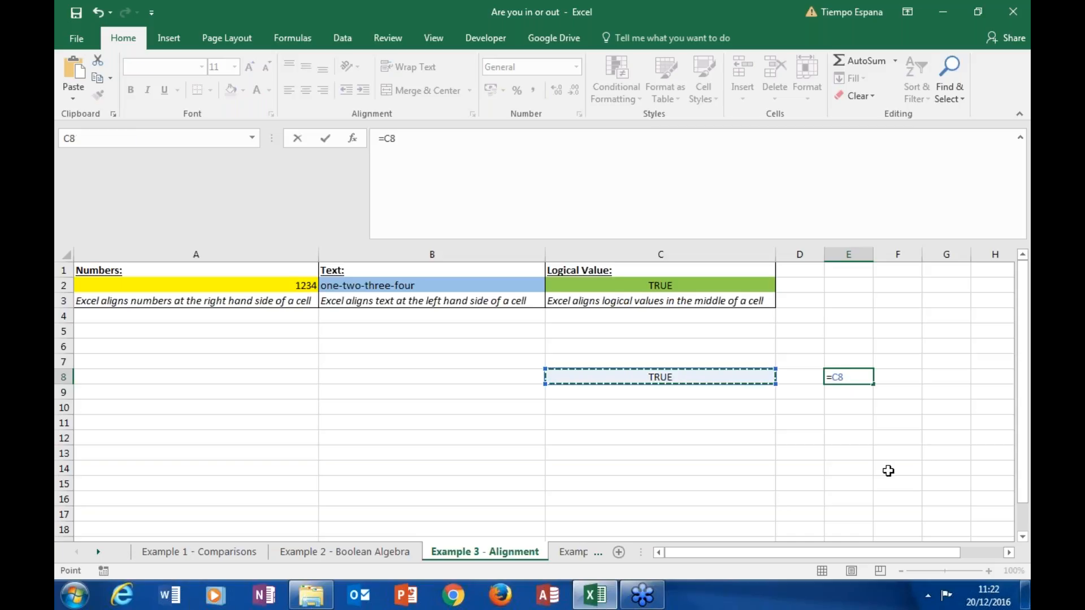
pyautogui.write('+1')
pyautogui.press('Return')
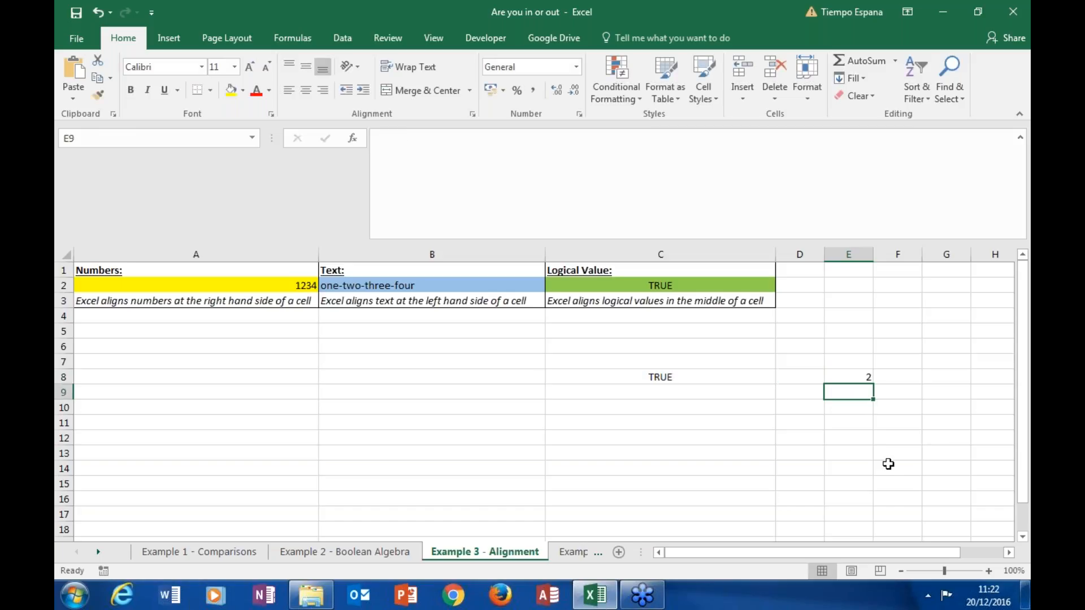
pyautogui.click(853, 377)
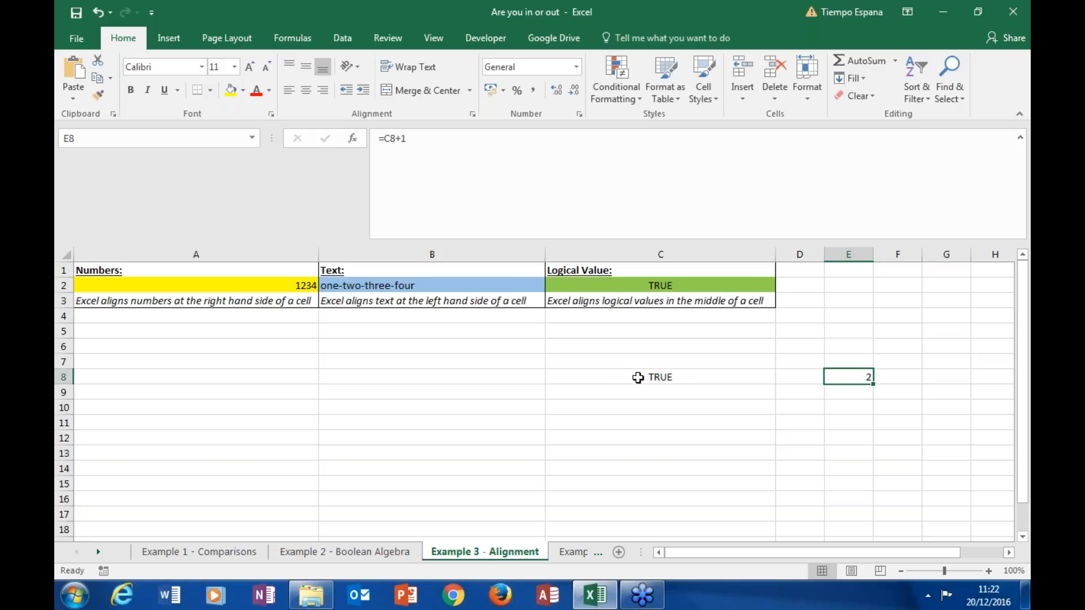
# Step: Clear the trial entries from the range C8 to E12
pyautogui.moveTo(636, 376); pyautogui.dragTo(843, 431)
pyautogui.press('End')
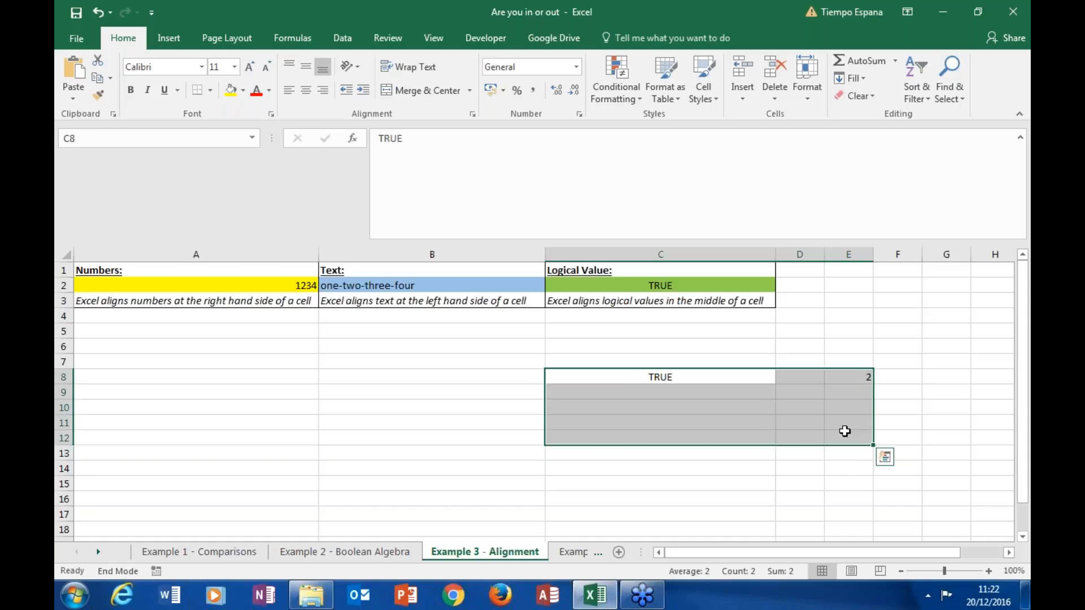
pyautogui.press('Delete')
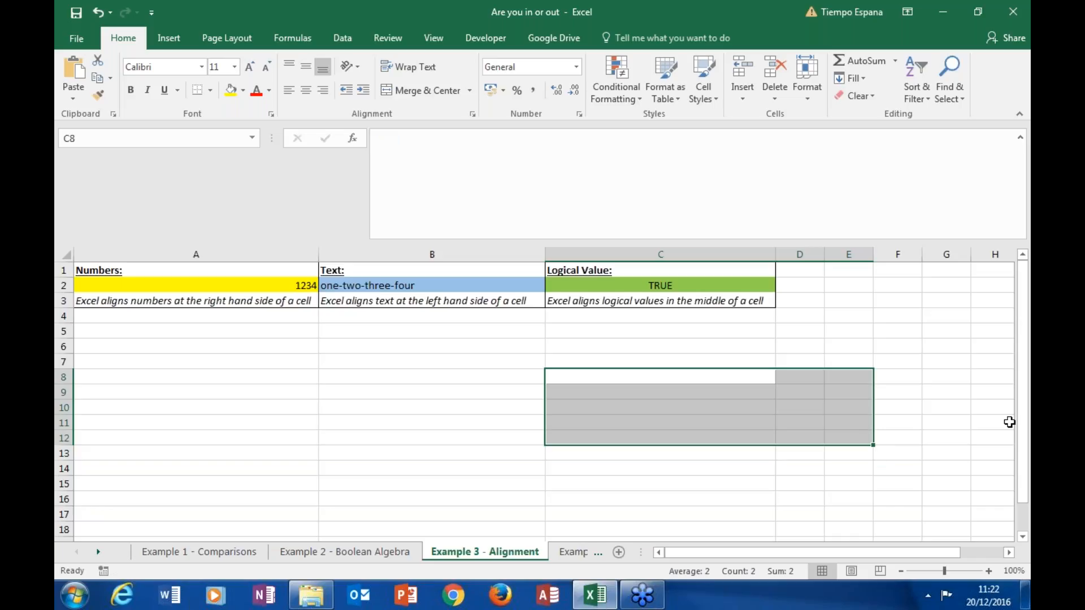
# Step: Open the Example 4 - Conversion sheet and review the TRUE/FALSE to 0/1 table and the 0/1 to TRUE/FALSE table
pyautogui.click(941, 421)
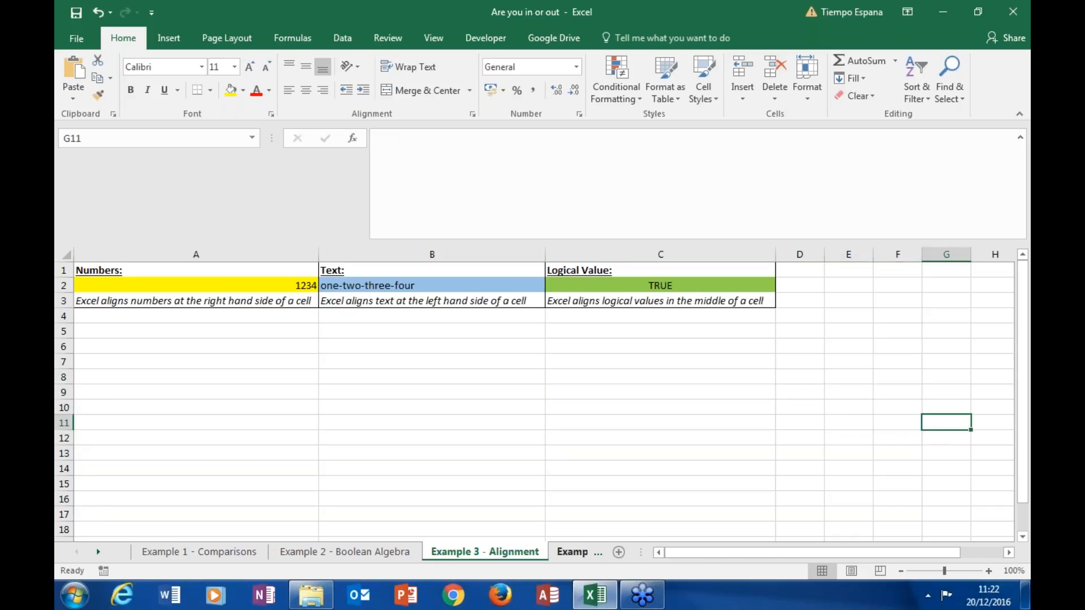
pyautogui.click(571, 554)
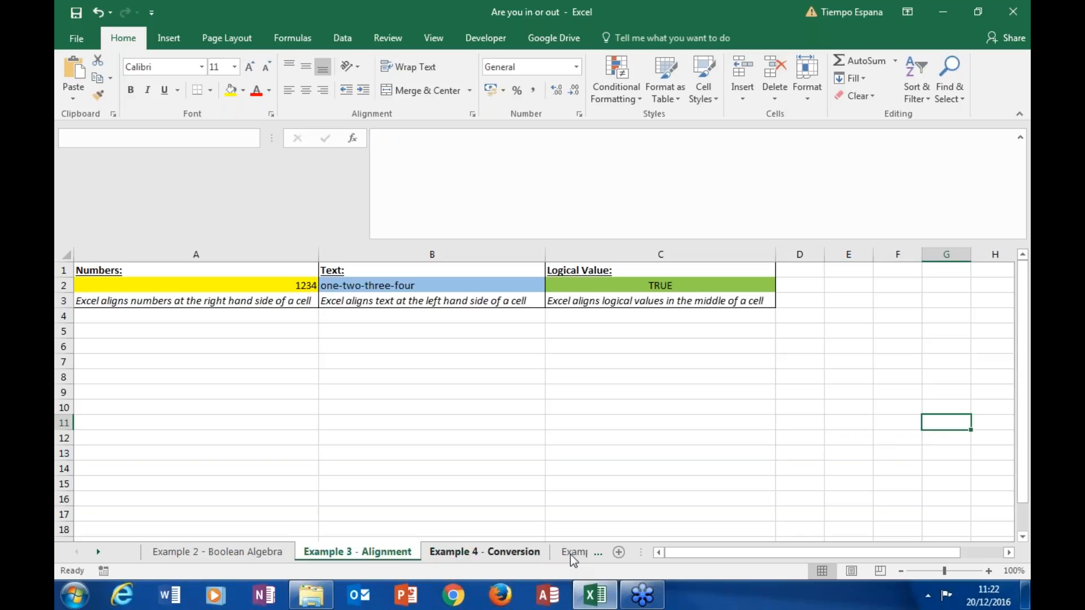
pyautogui.scroll(4, 955, 372)
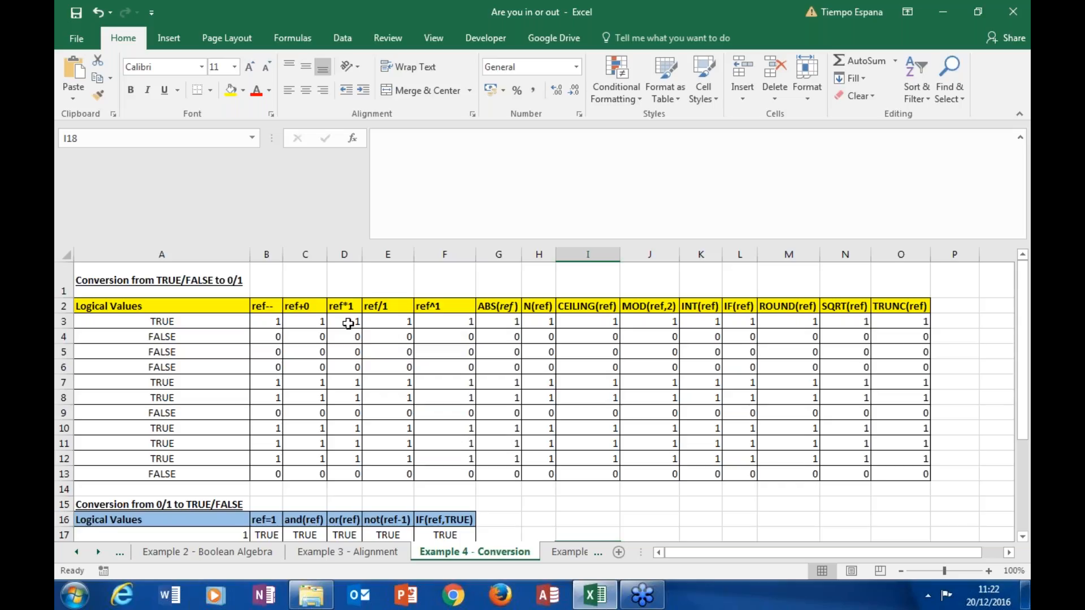
pyautogui.moveTo(1027, 347); pyautogui.dragTo(1026, 438)
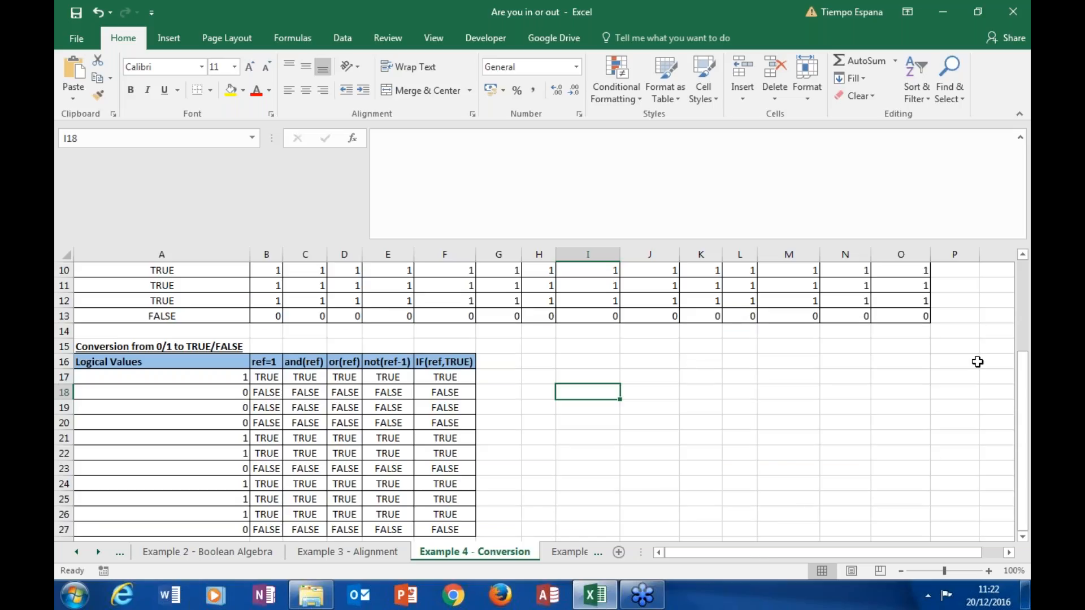
pyautogui.moveTo(1026, 395); pyautogui.dragTo(1025, 258)
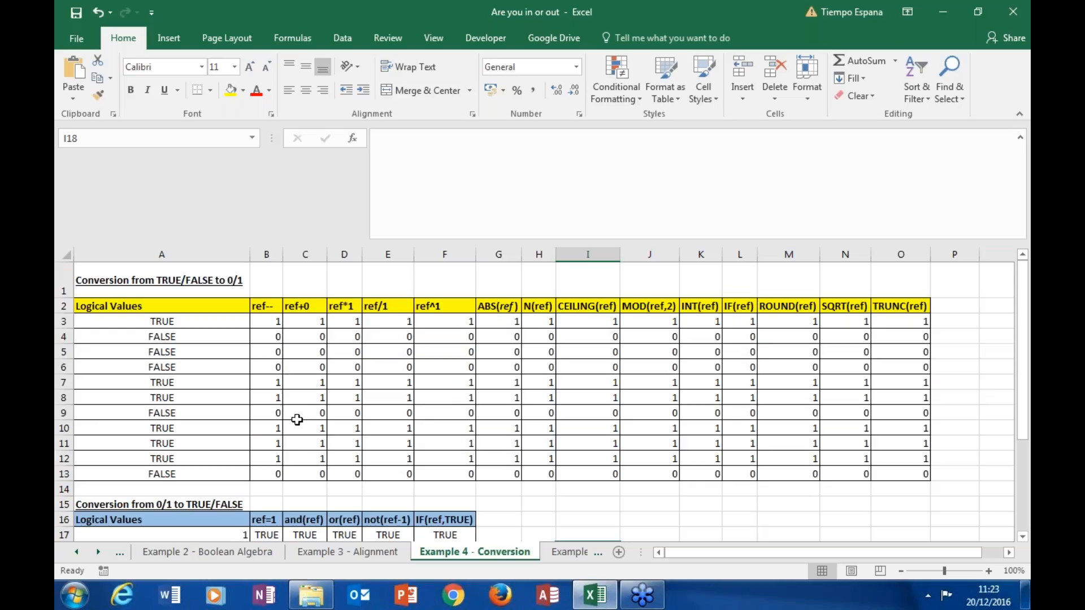
# Step: Examine the logical value in A3 and the double-negative conversion formula in B3
pyautogui.click(219, 320)
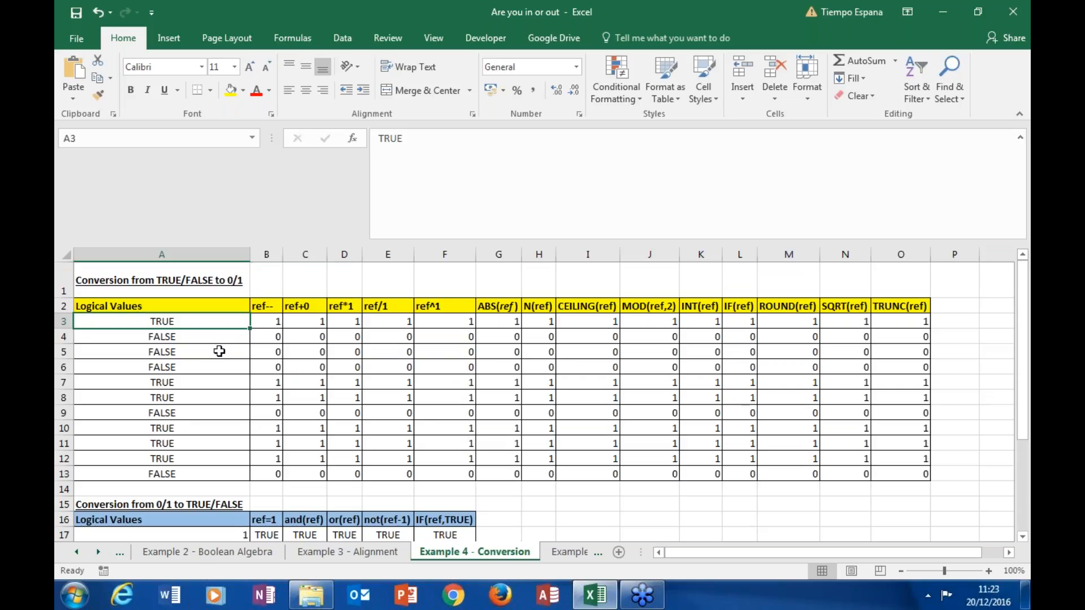
pyautogui.click(271, 323)
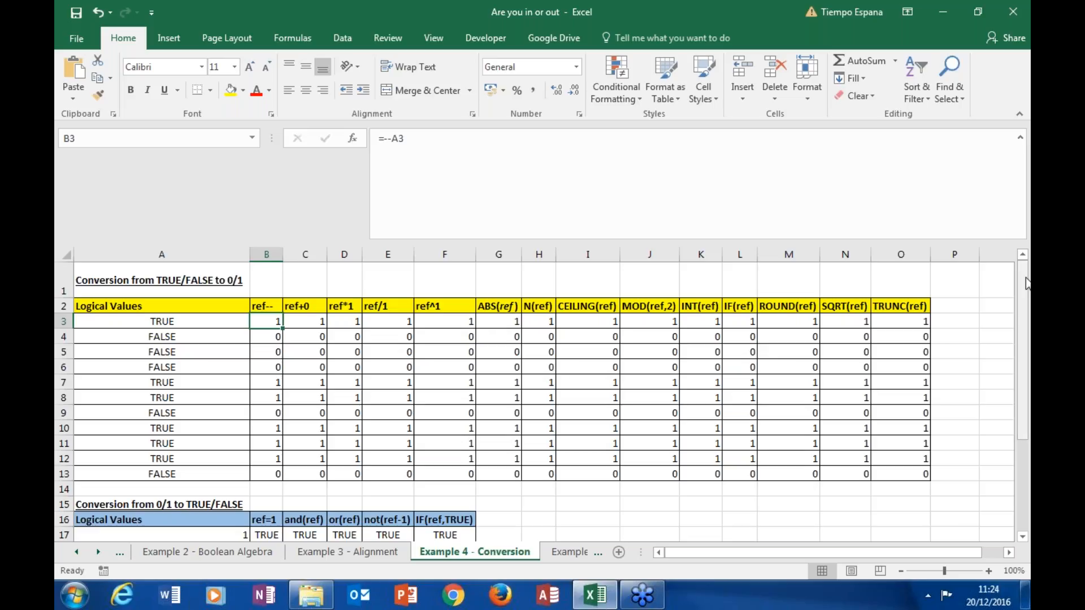
pyautogui.moveTo(1026, 283)
pyautogui.mouseDown()
pyautogui.moveTo(1024, 351)
pyautogui.moveTo(1023, 280)
pyautogui.mouseUp()
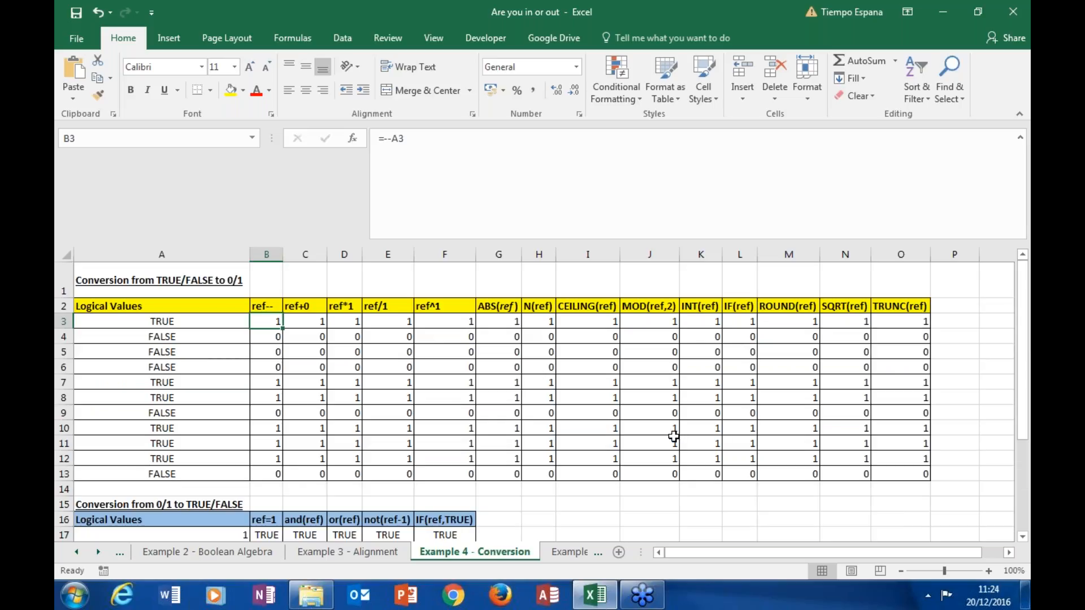
# Step: Open the Example 5 - Functions sheet and examine the logical values and numbers in cells A2 to A5
pyautogui.click(570, 553)
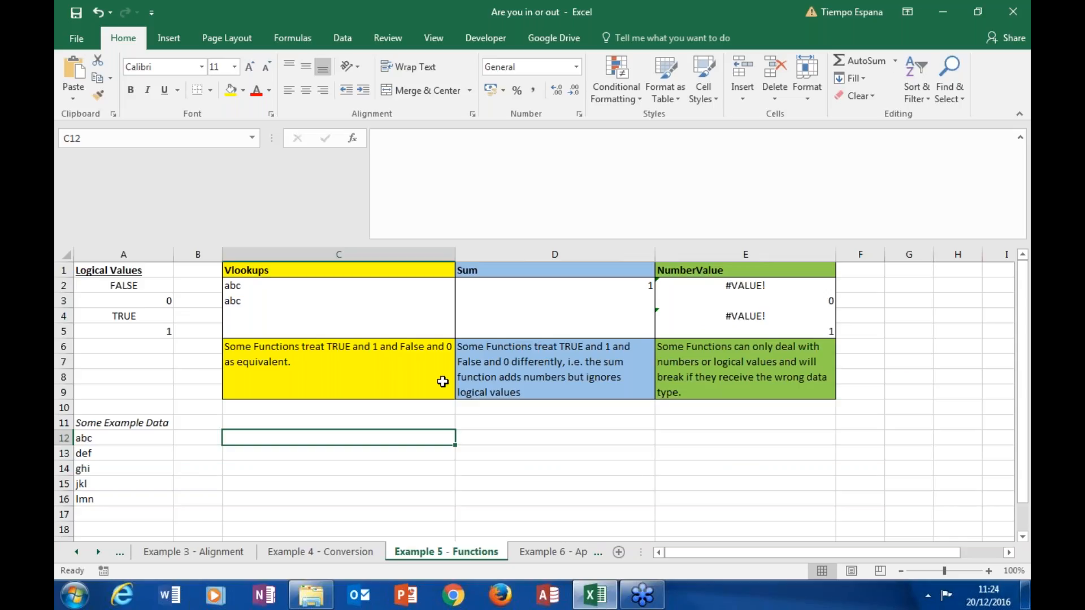
pyautogui.click(149, 301)
pyautogui.click(150, 318)
pyautogui.click(151, 331)
pyautogui.click(145, 286)
pyautogui.click(146, 300)
pyautogui.click(150, 315)
pyautogui.click(150, 332)
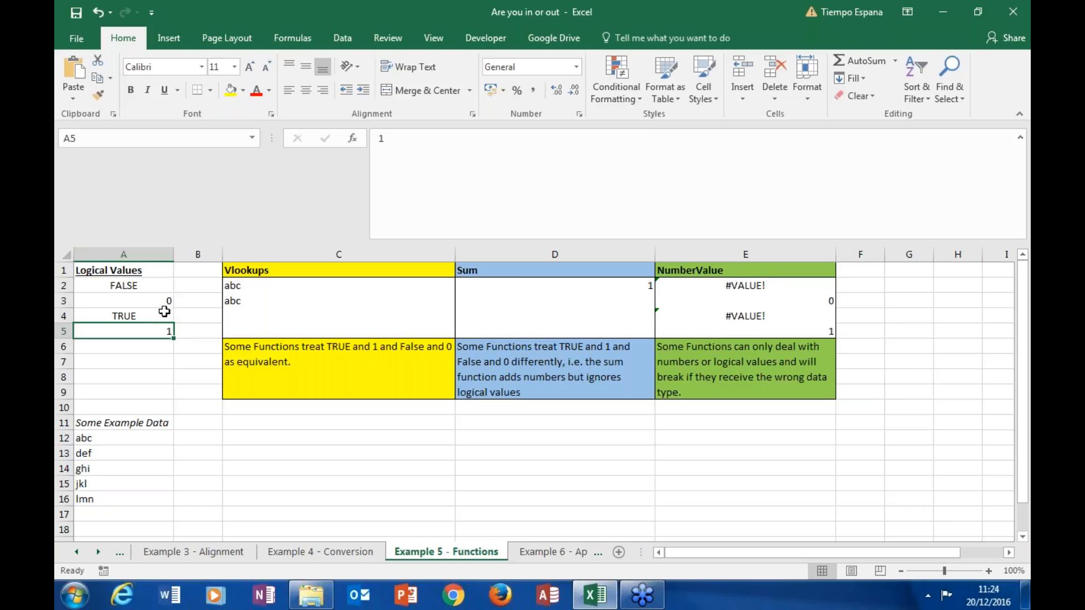
pyautogui.click(168, 351)
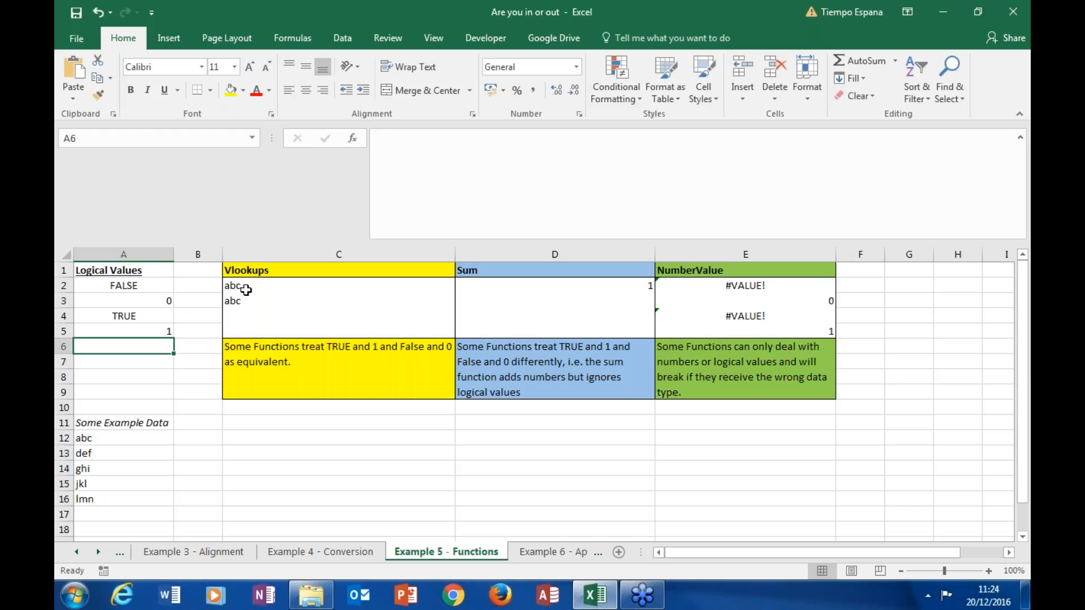
# Step: Inspect the VLOOKUP formulas in C2 and C3, checking which cell each uses as its range_lookup argument
pyautogui.click(311, 287)
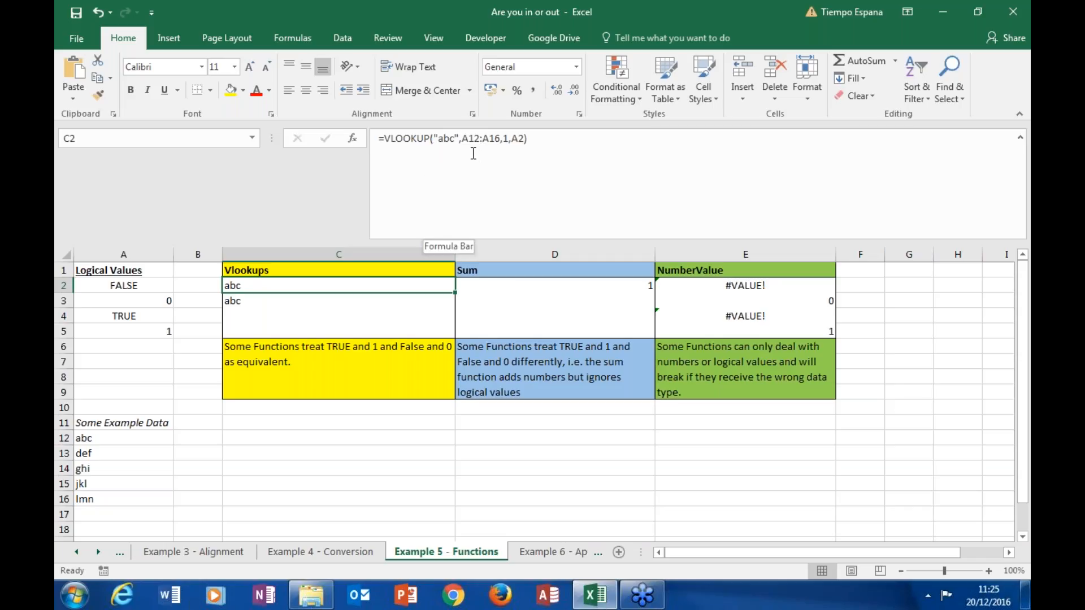
pyautogui.click(513, 141)
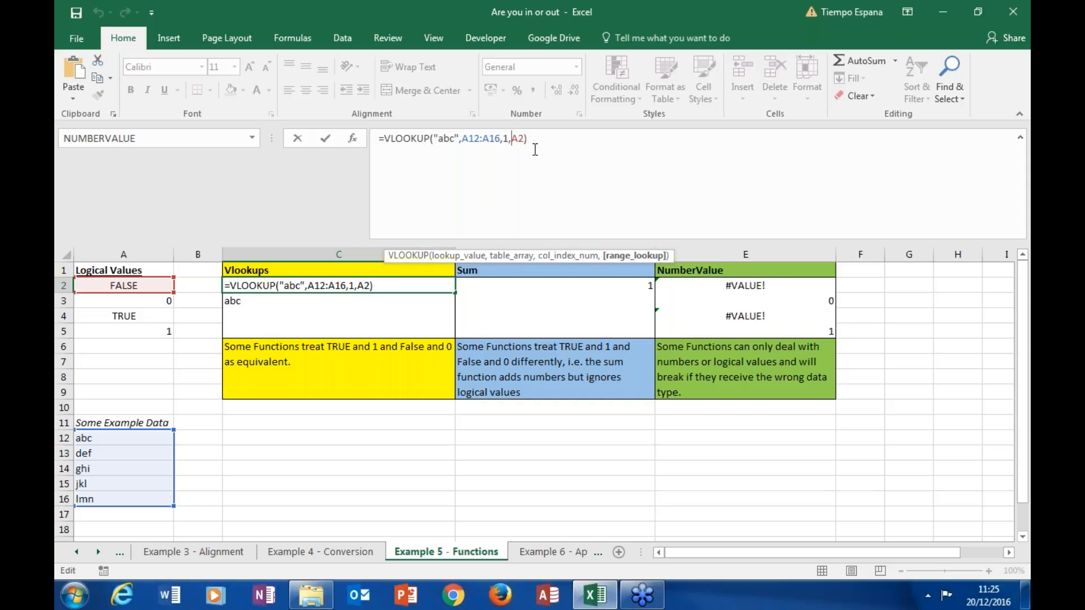
pyautogui.click(511, 139)
pyautogui.press('Return')
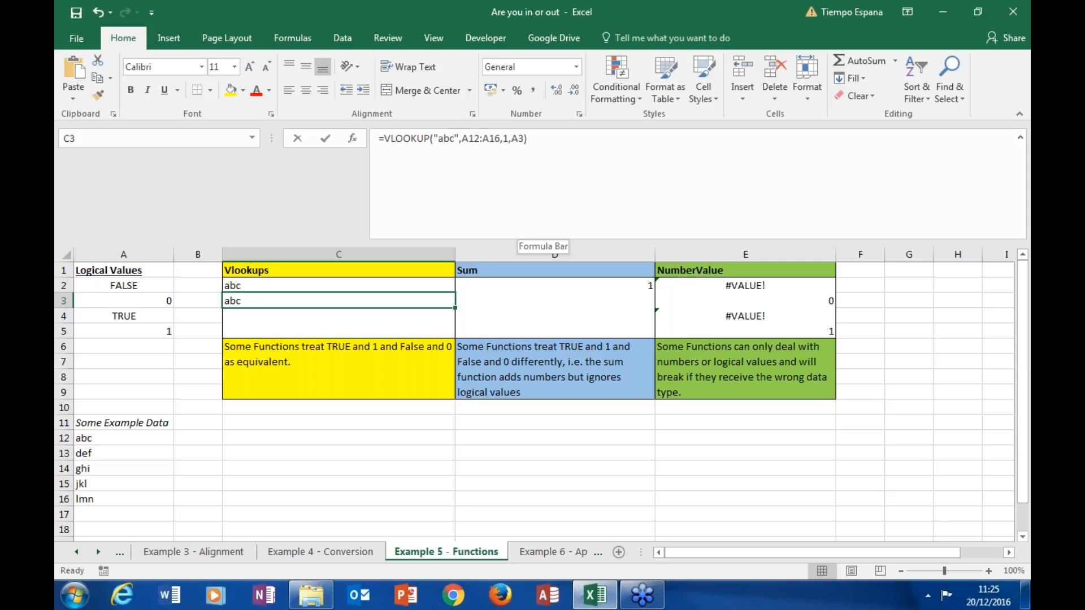
pyautogui.click(517, 138)
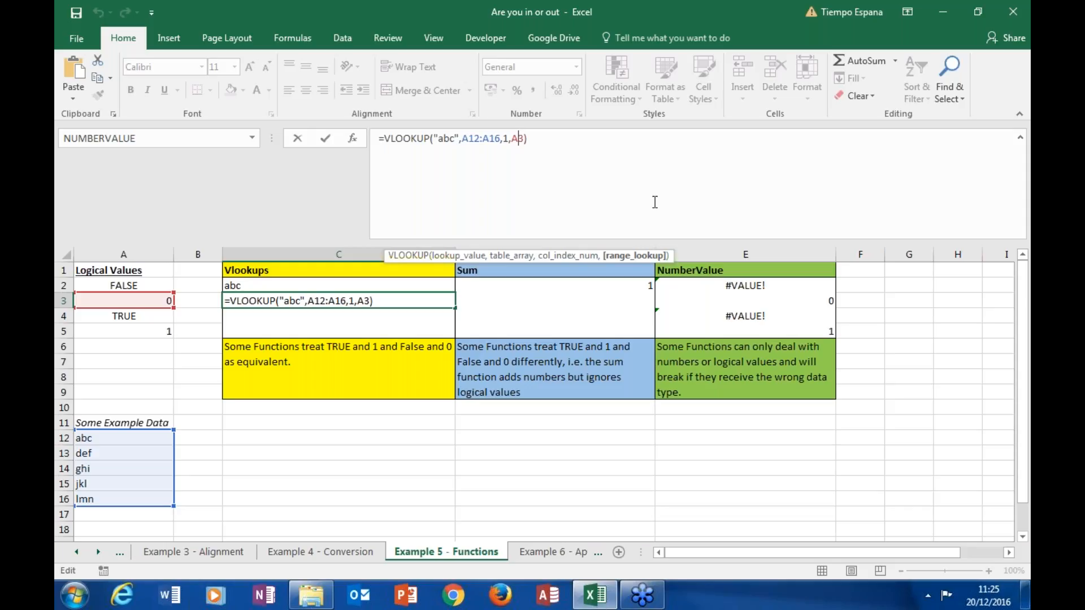
pyautogui.press('Return')
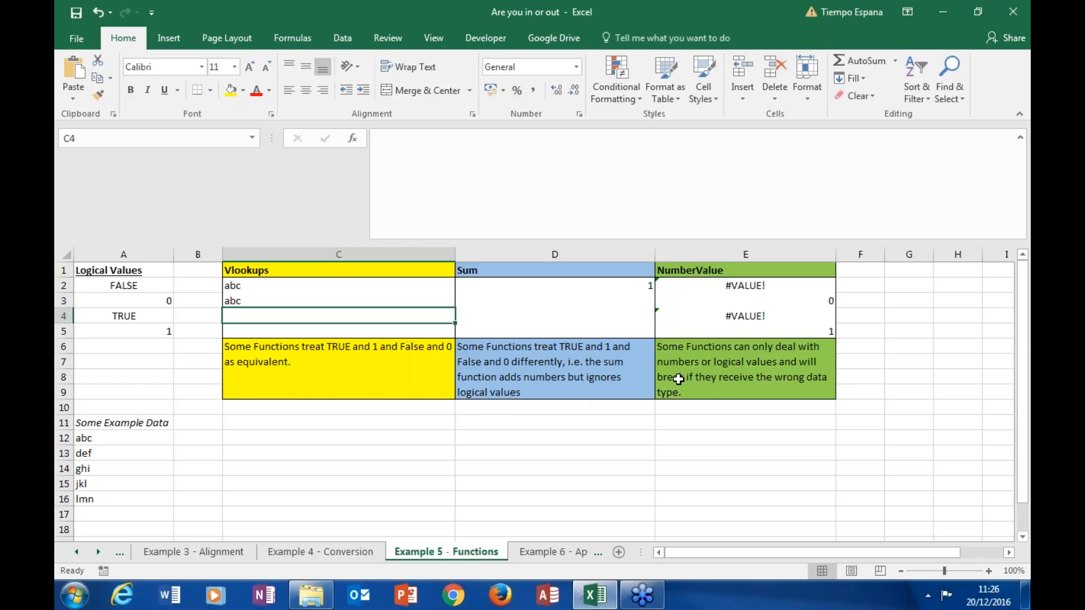
# Step: Inspect the SUM formula in D2 and the range it references, leaving the formula as it is
pyautogui.click(616, 287)
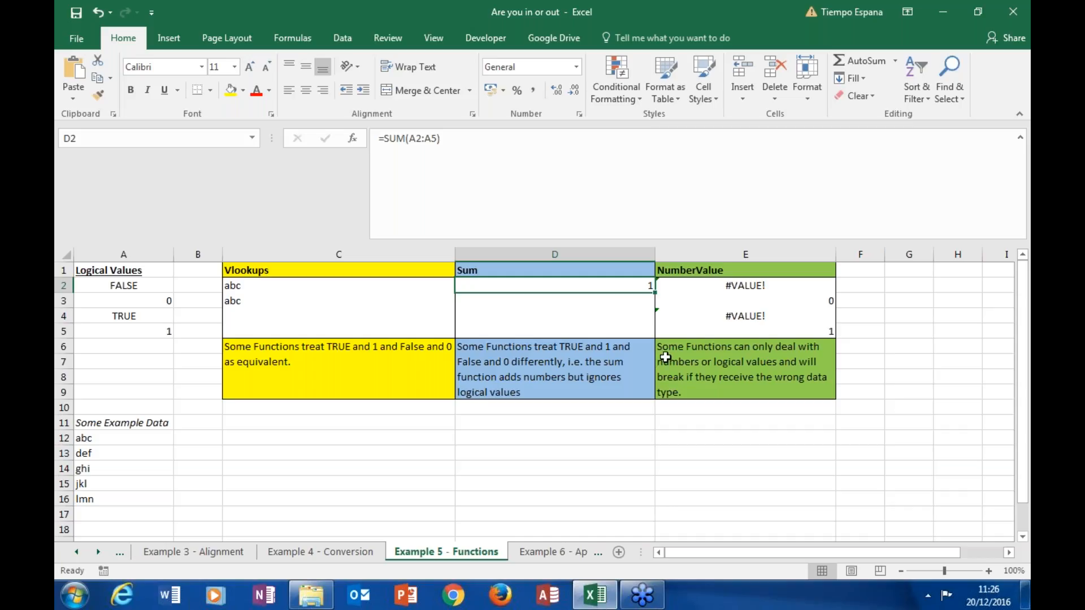
pyautogui.click(437, 139)
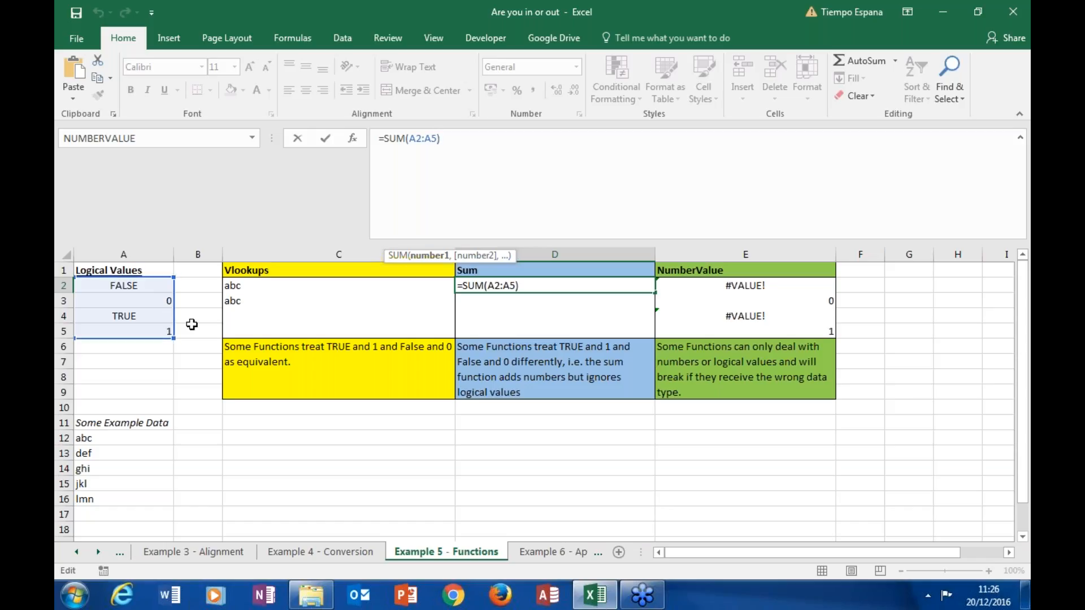
pyautogui.press('Escape')
pyautogui.hotkey('ctrl', 'Return')
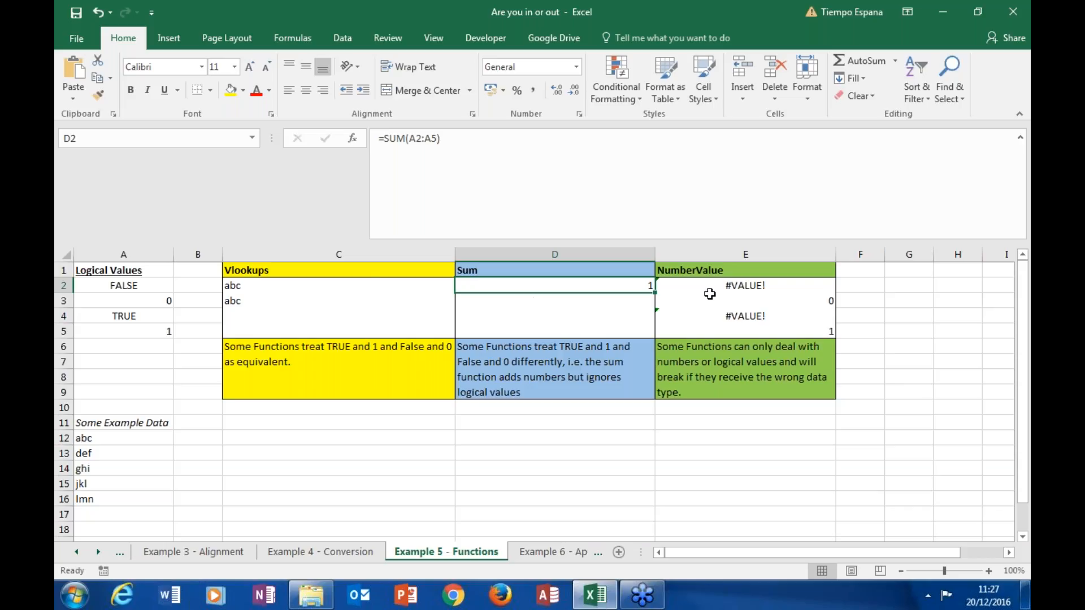
# Step: Compare the NUMBERVALUE formulas in E2 and E3 and their results for a logical value and a number
pyautogui.click(788, 290)
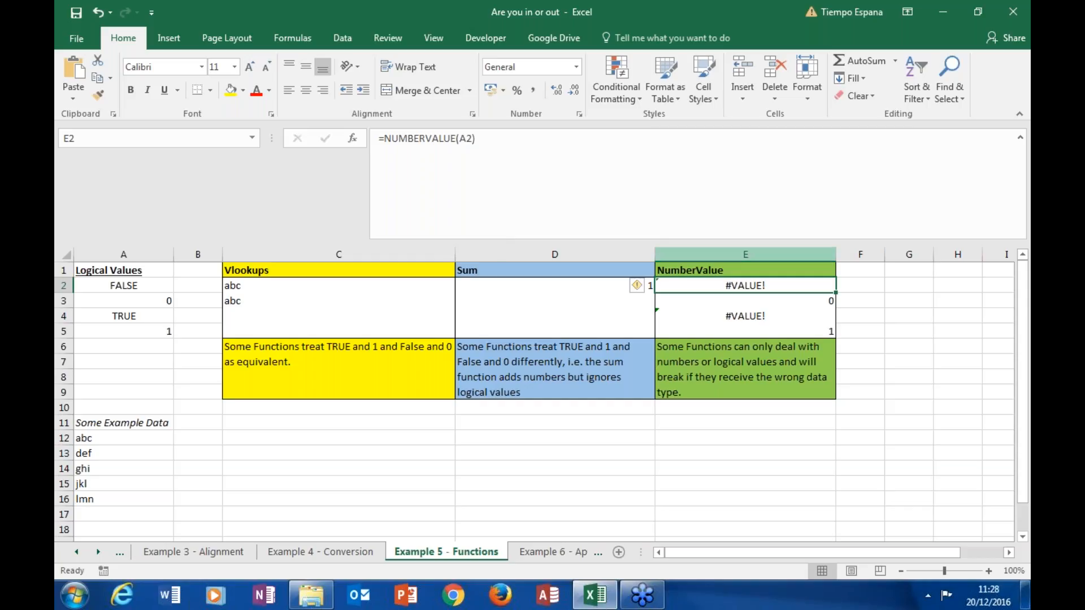
pyautogui.click(752, 303)
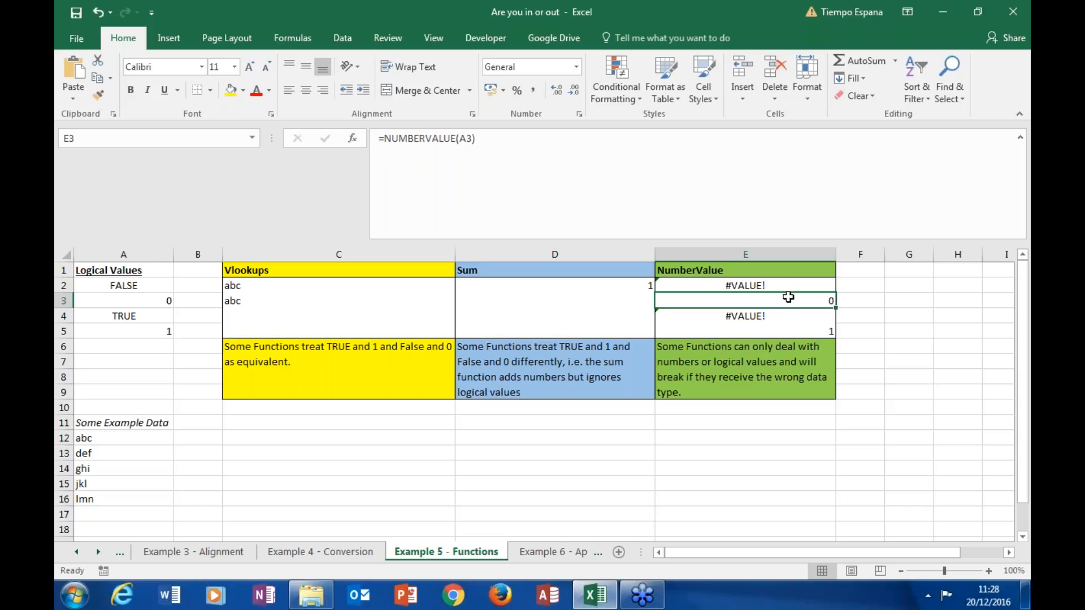
pyautogui.click(891, 345)
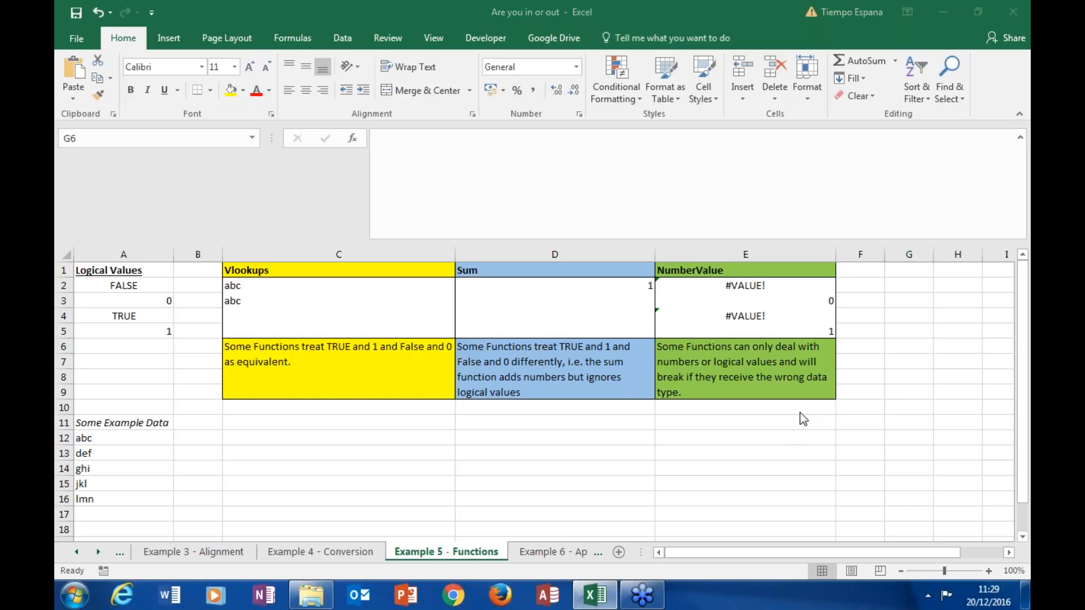
# Step: Open the Example 6 - Applications sheet and examine the IFERROR conversion formula in C7 of the Value (£) column
pyautogui.click(572, 556)
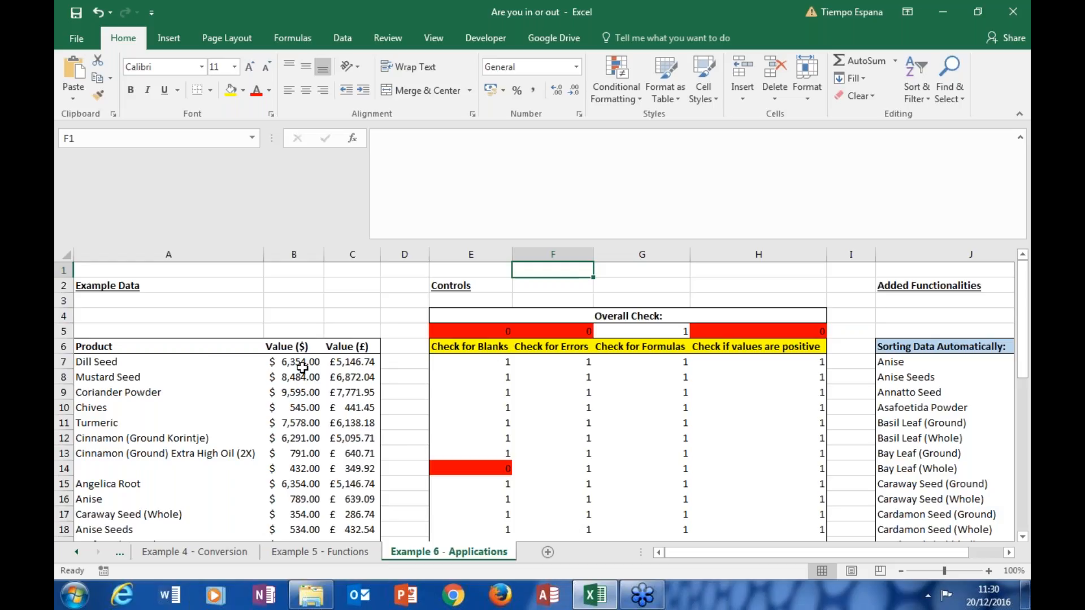
pyautogui.click(345, 363)
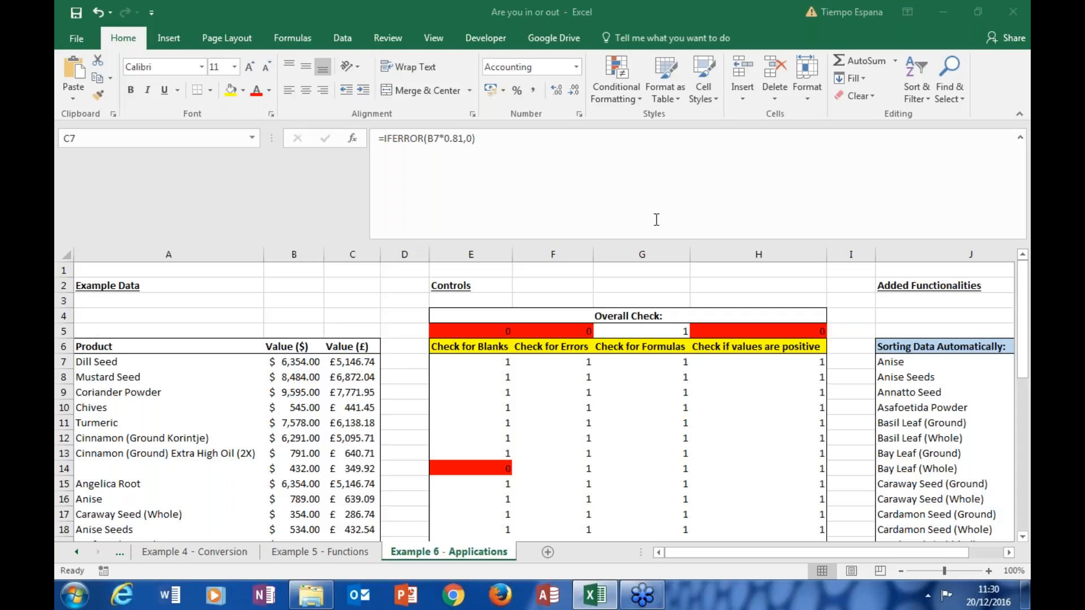
pyautogui.click(405, 349)
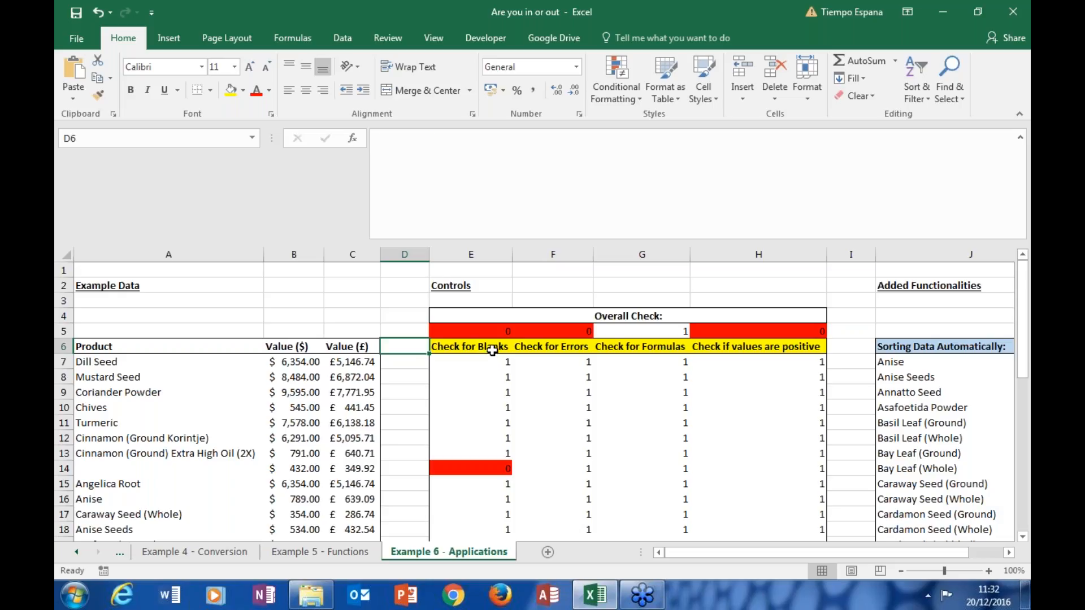
# Step: Examine the Check for Blanks control heading and the Product entries it covers, including the empty cell A14
pyautogui.click(492, 350)
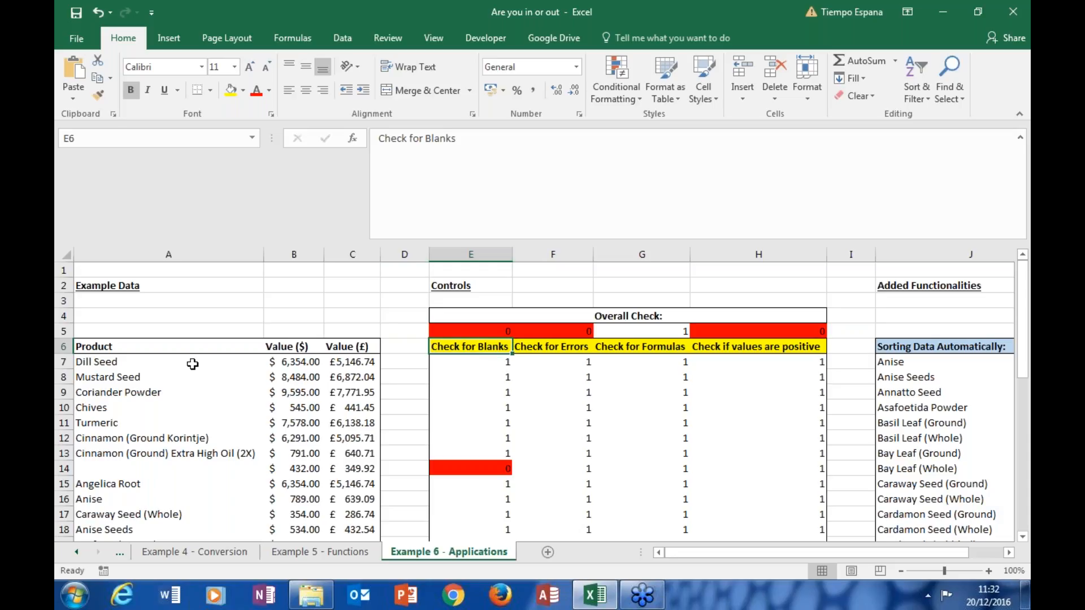
pyautogui.click(133, 360)
pyautogui.press('Down')
pyautogui.press('Down')
pyautogui.click(128, 411)
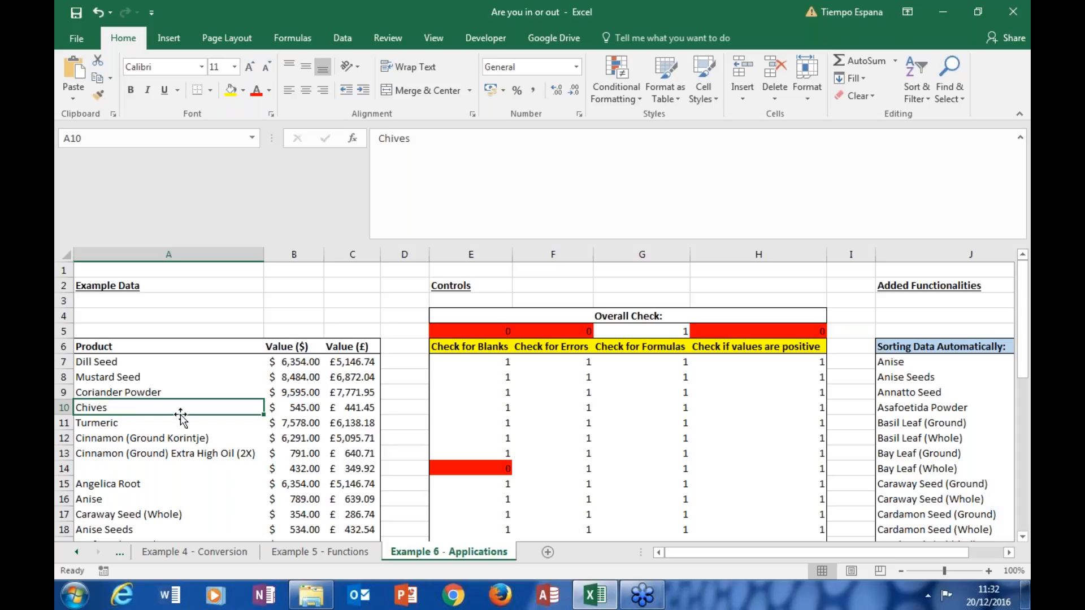
pyautogui.click(138, 470)
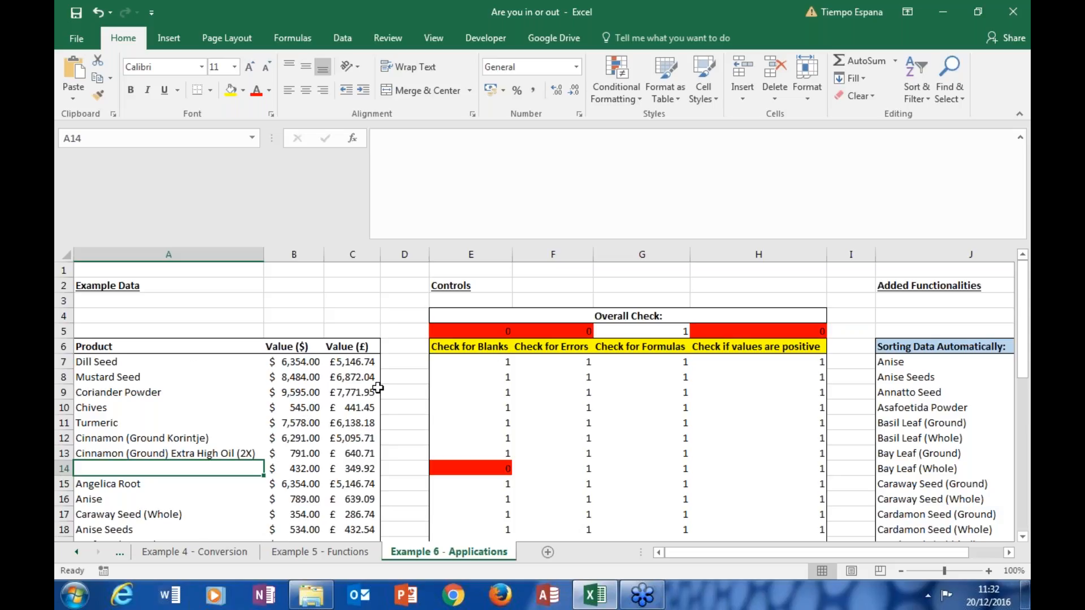
# Step: Inspect the NOT(ISBLANK) formula in E7, including its double minus sign and A7 reference, leaving the formula as it is
pyautogui.click(474, 362)
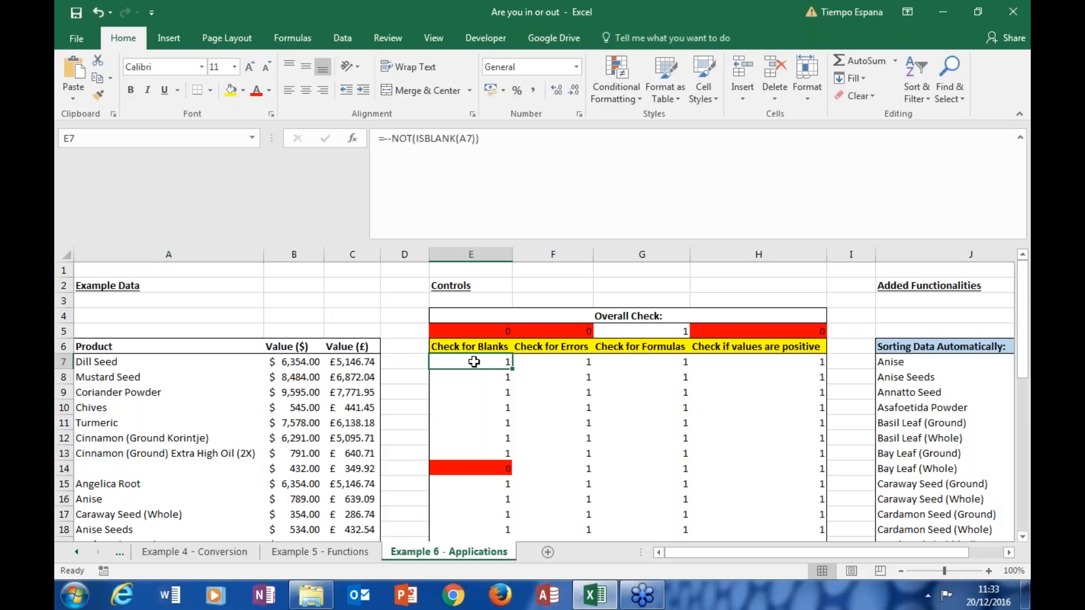
pyautogui.click(435, 137)
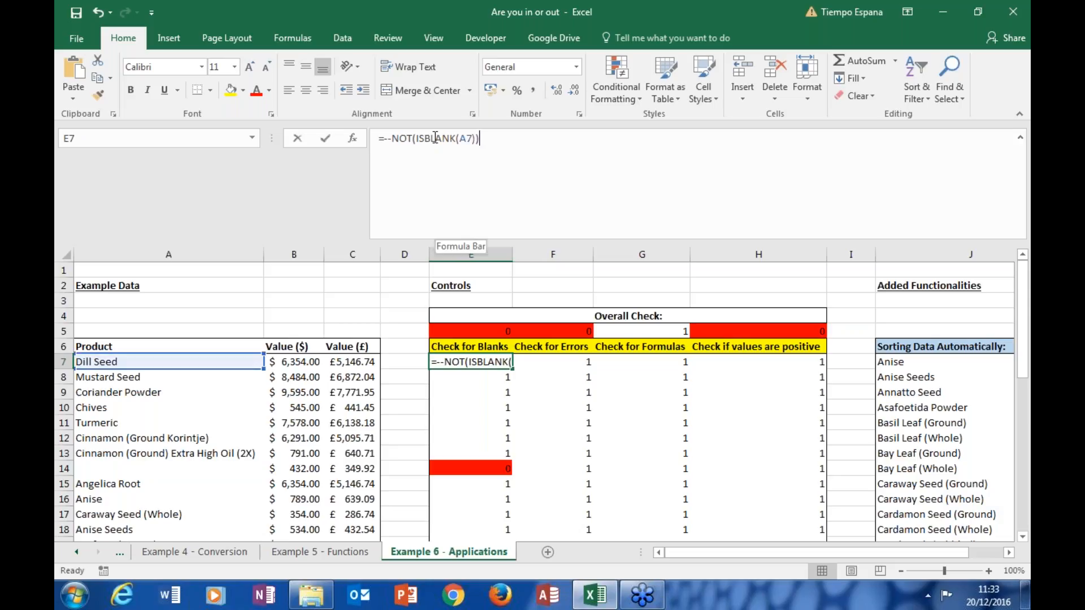
pyautogui.click(435, 137)
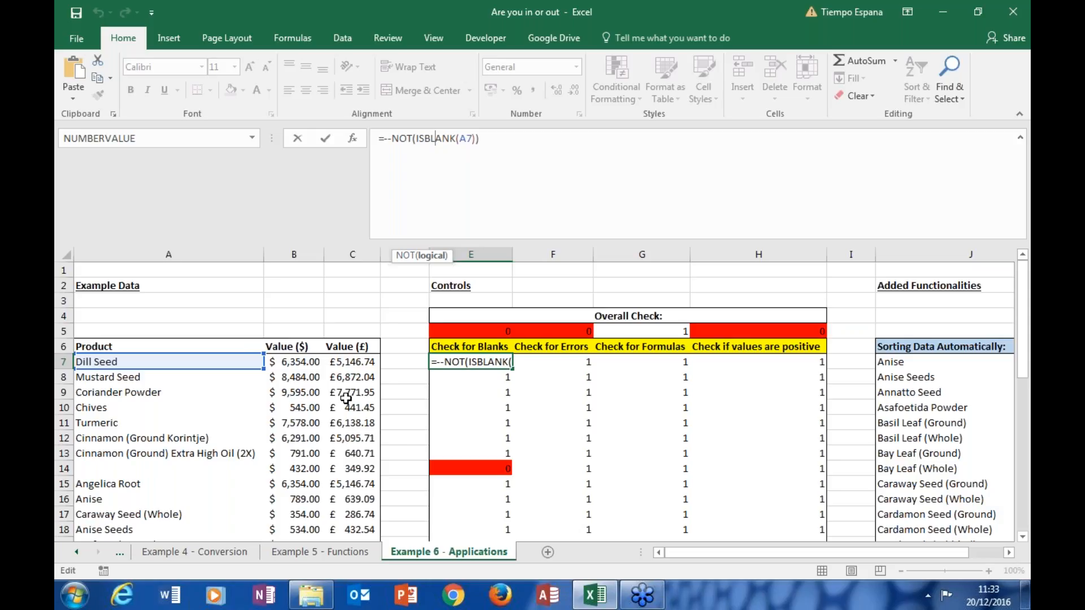
pyautogui.press('Escape')
pyautogui.press('Return')
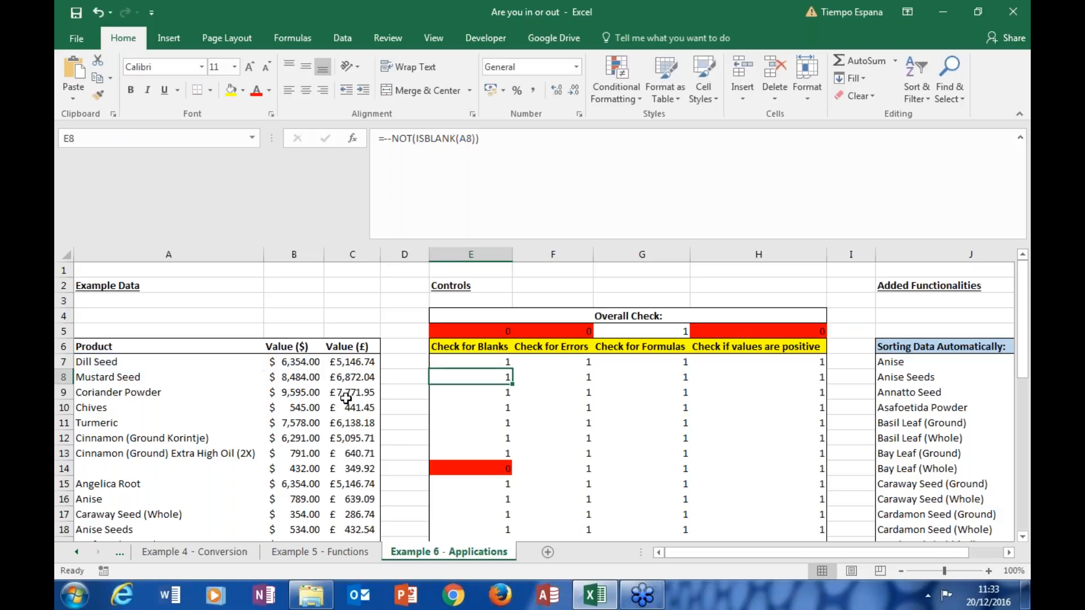
pyautogui.click(478, 363)
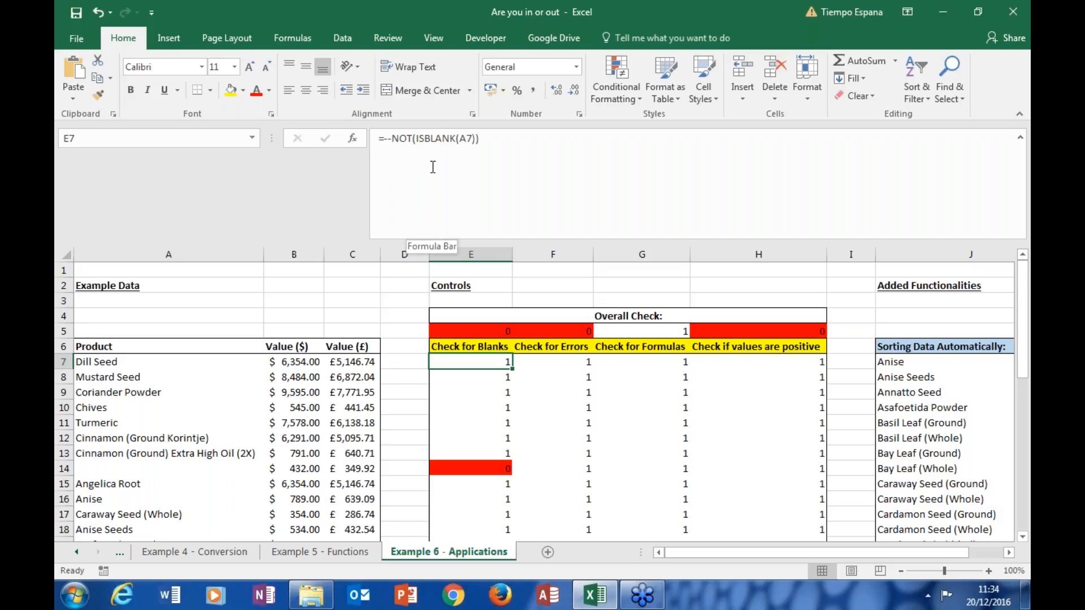
pyautogui.click(409, 143)
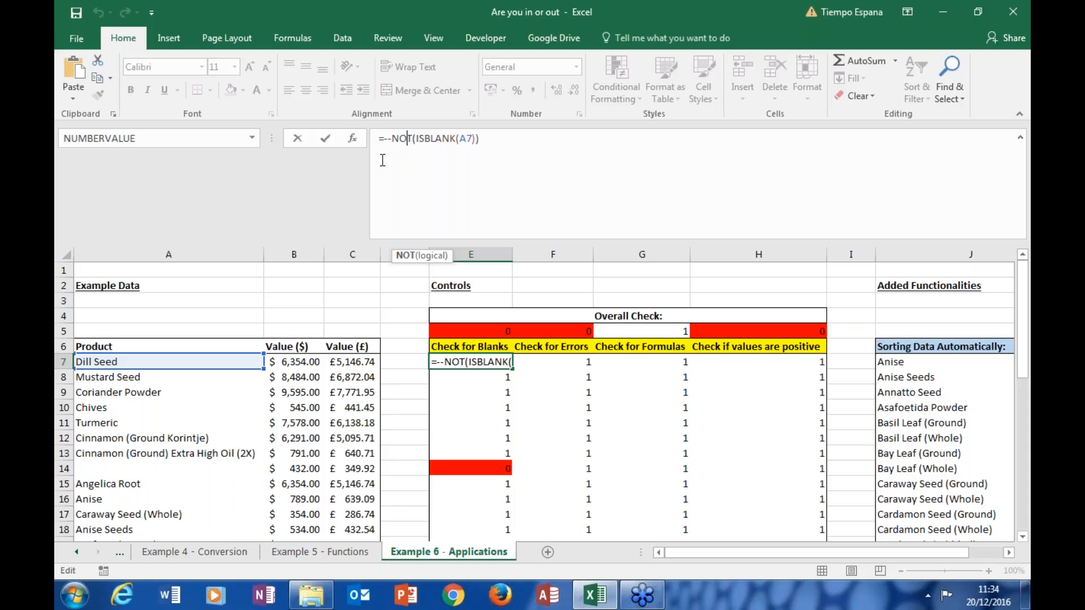
pyautogui.click(389, 139)
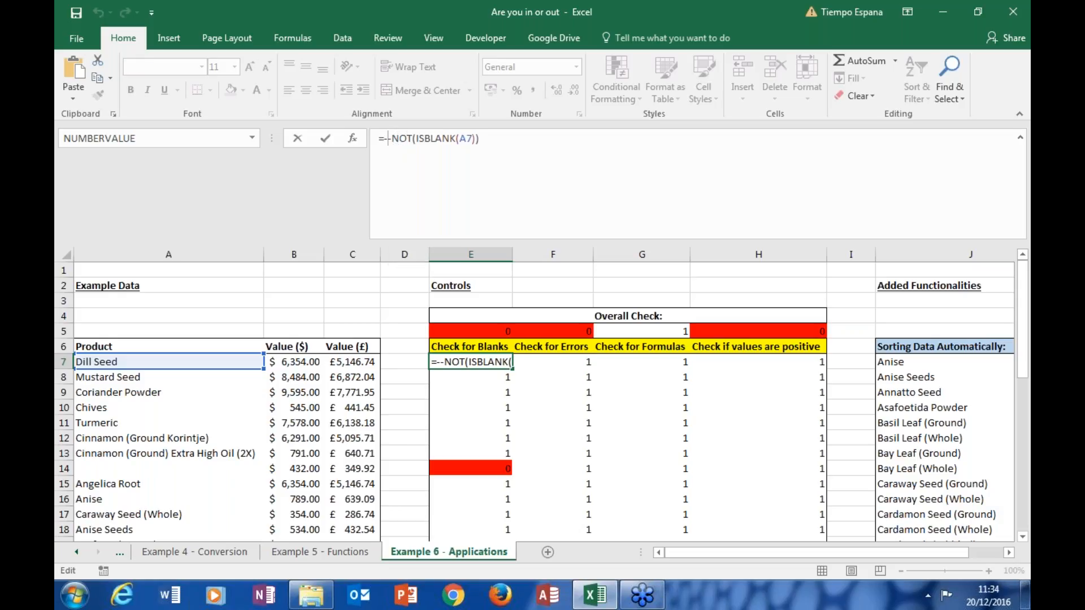
pyautogui.press('Return')
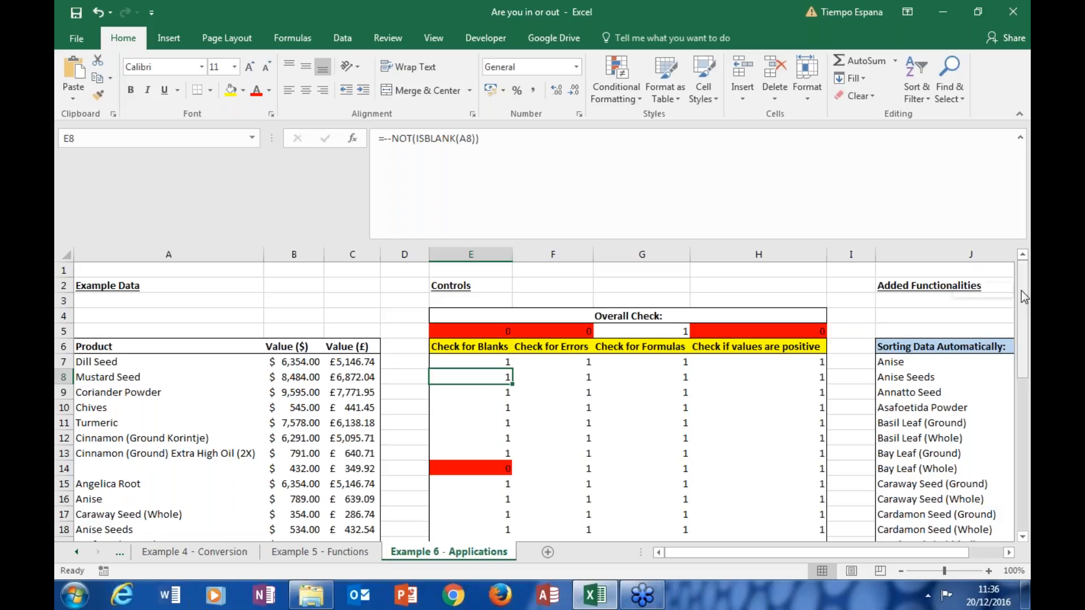
# Step: Compare the blank-check formula in E14 with the product cell A14 that it tests
pyautogui.moveTo(1021, 290); pyautogui.dragTo(1025, 313)
pyautogui.click(470, 422)
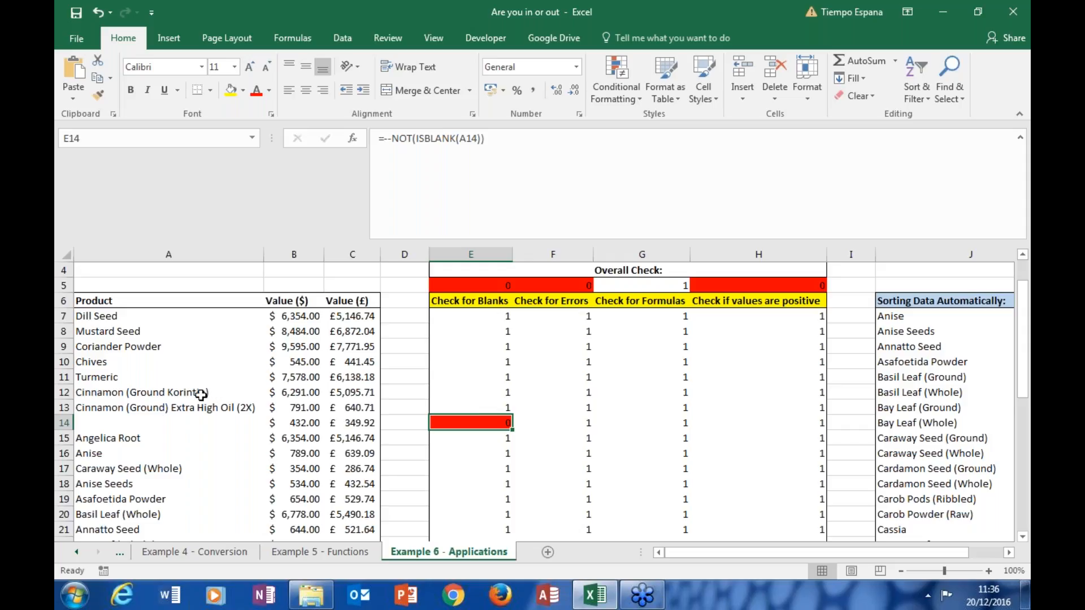
pyautogui.click(161, 421)
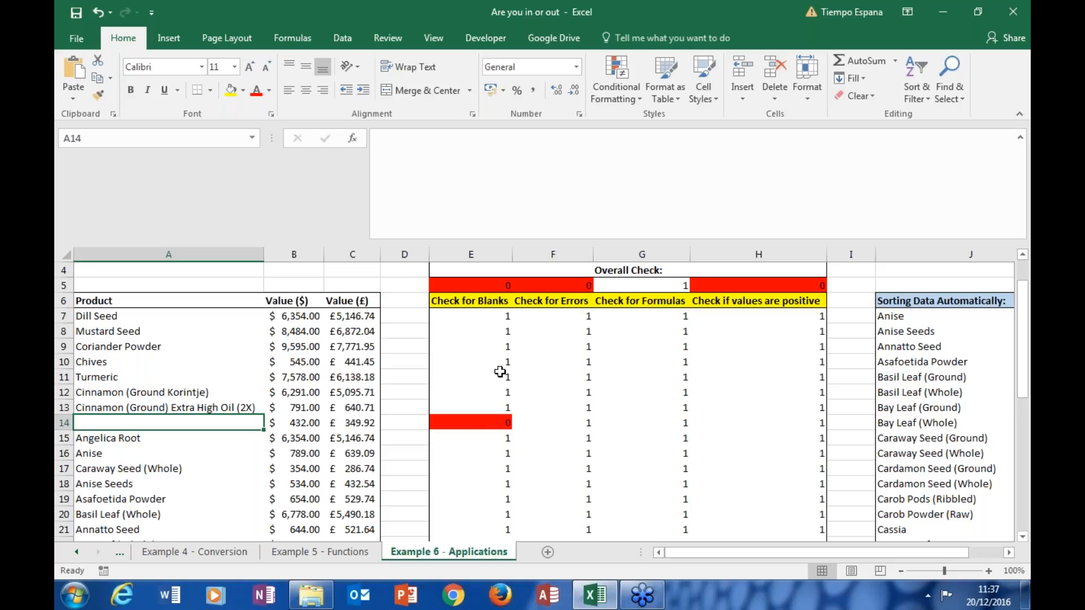
# Step: Inspect the PRODUCT formula in the overall check cell E5, its E7:E41 range, and the flagged row check in E14
pyautogui.click(490, 285)
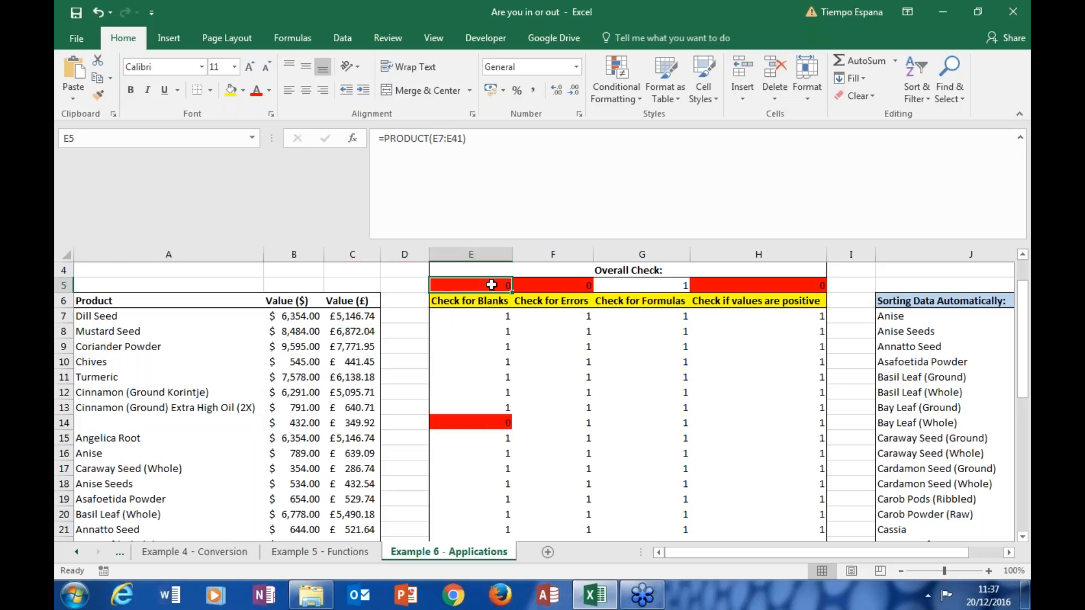
pyautogui.click(443, 139)
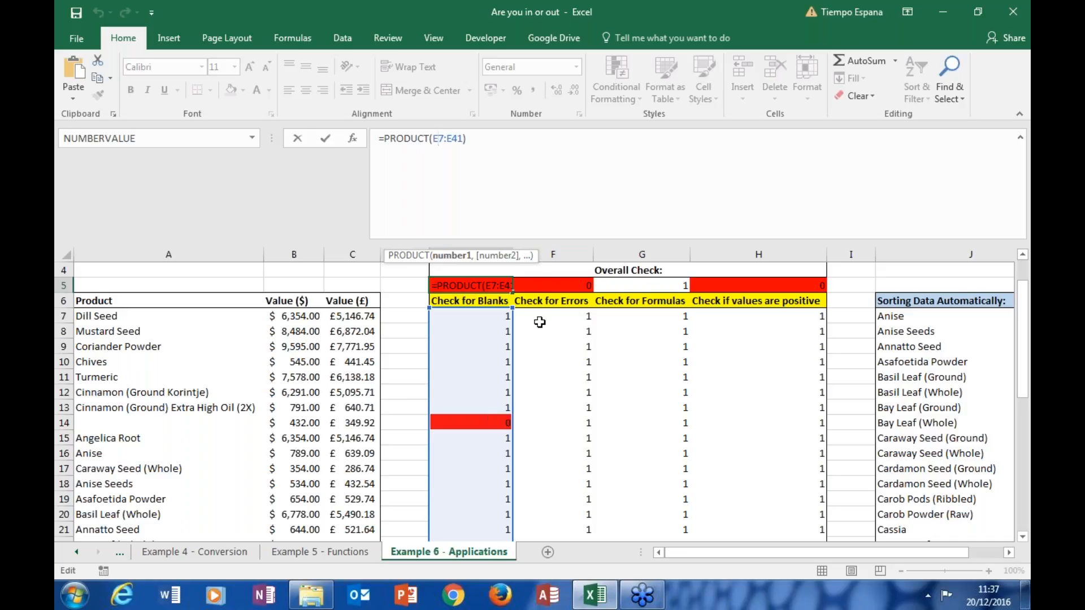
pyautogui.press('Return')
pyautogui.click(500, 283)
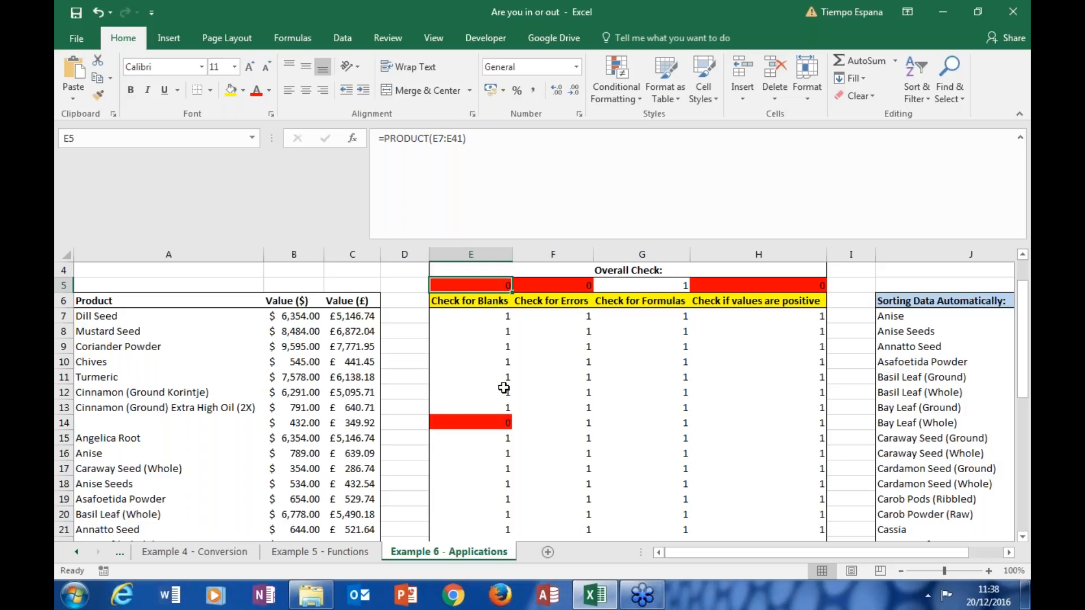
pyautogui.moveTo(1025, 336); pyautogui.dragTo(1020, 266)
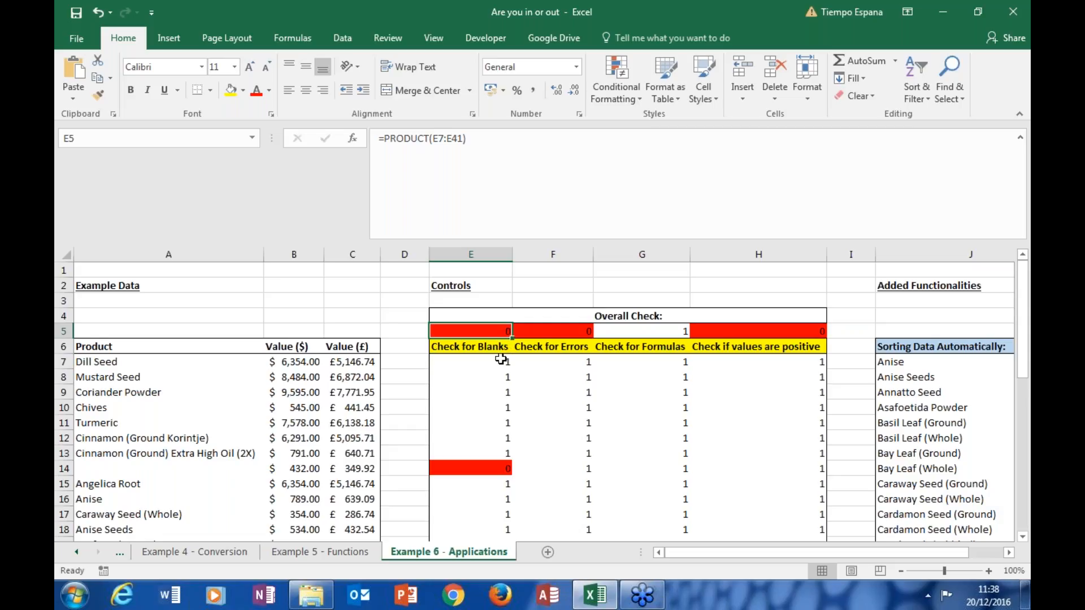
pyautogui.click(492, 465)
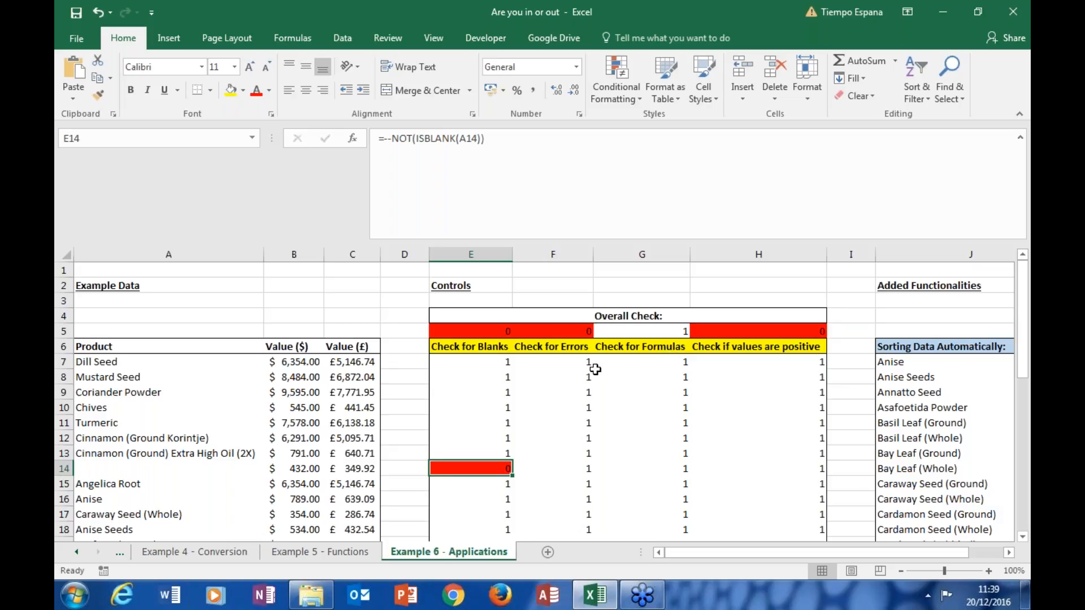
# Step: Inspect the NOT(ISERROR) formula in F7 under Check for Errors and the overall error check in F5
pyautogui.click(570, 346)
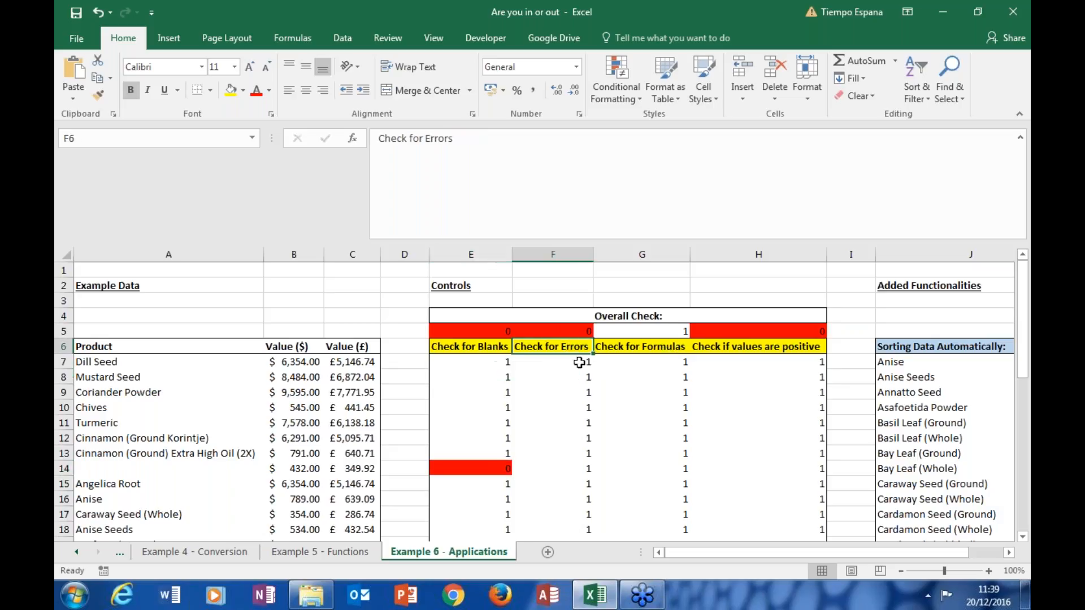
pyautogui.click(573, 359)
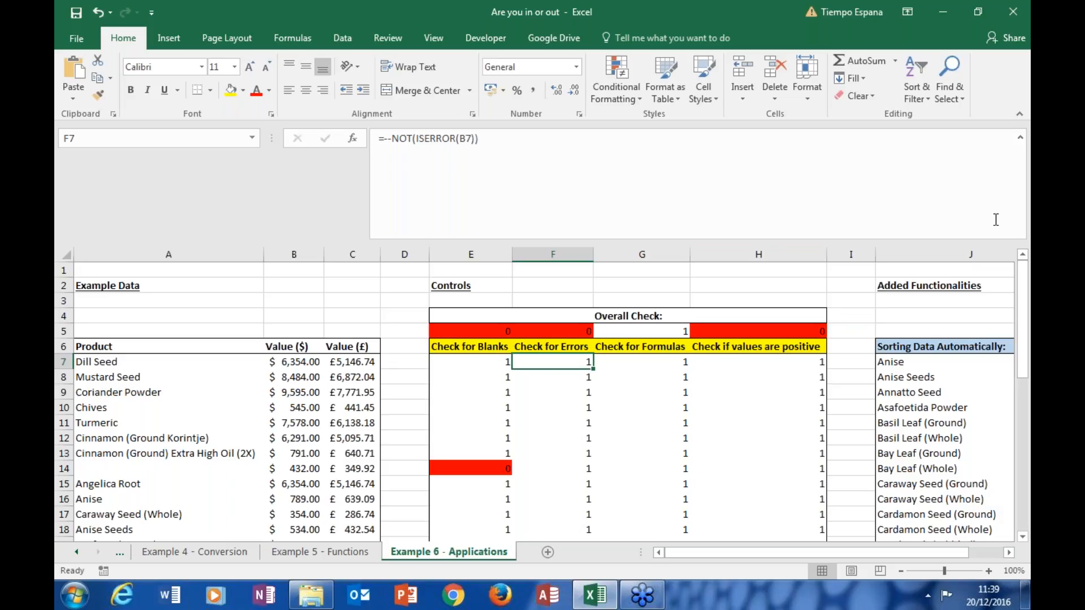
pyautogui.moveTo(1022, 279); pyautogui.dragTo(601, 367)
pyautogui.click(574, 330)
# Step: Locate the flagged error check in F28 and trace it to the NA formula in B28 of the Carob Pods row
pyautogui.moveTo(1022, 279); pyautogui.dragTo(1023, 451)
pyautogui.click(554, 333)
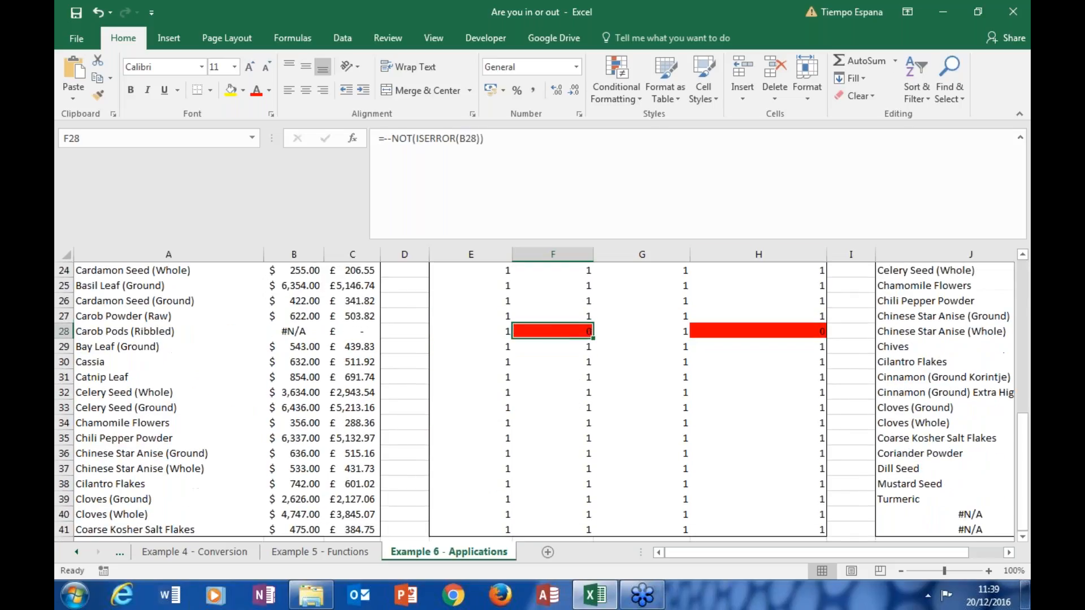
pyautogui.hotkey('shift', 'space')
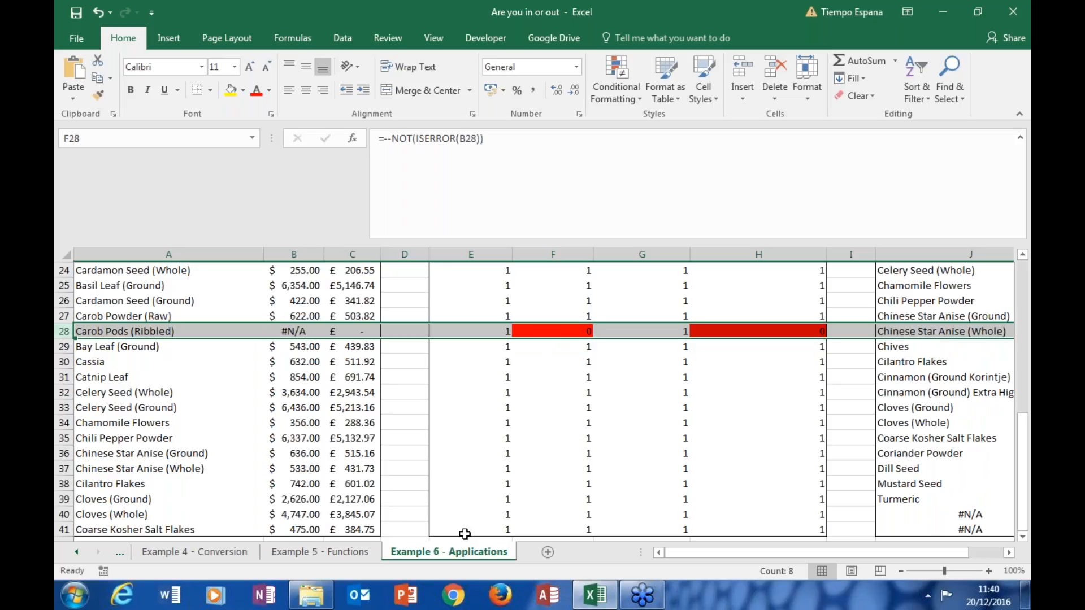
pyautogui.press('Left')
pyautogui.press('Left')
pyautogui.press('Left')
pyautogui.press('Left')
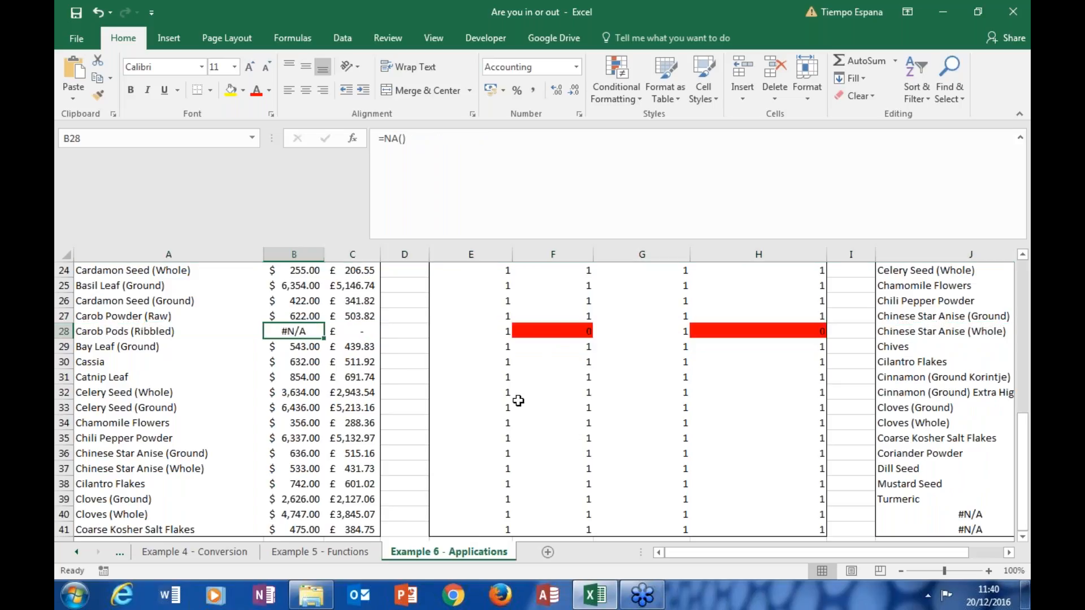
pyautogui.click(583, 317)
pyautogui.moveTo(1023, 518); pyautogui.dragTo(1023, 265)
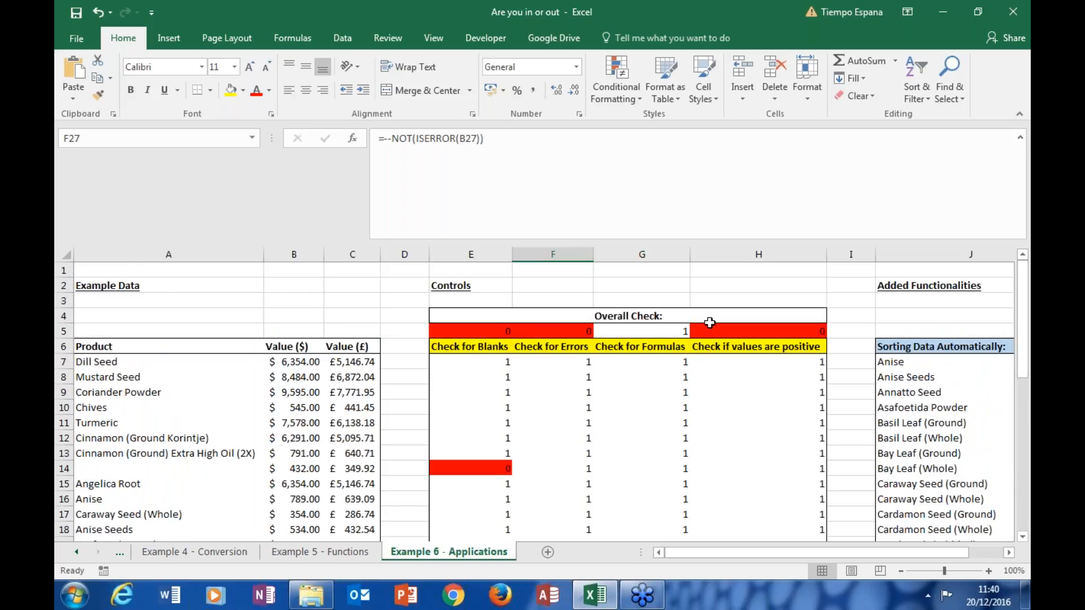
# Step: Inspect the ISFORMULA check in G7 and the PRODUCT formula in its overall check cell G5
pyautogui.click(675, 364)
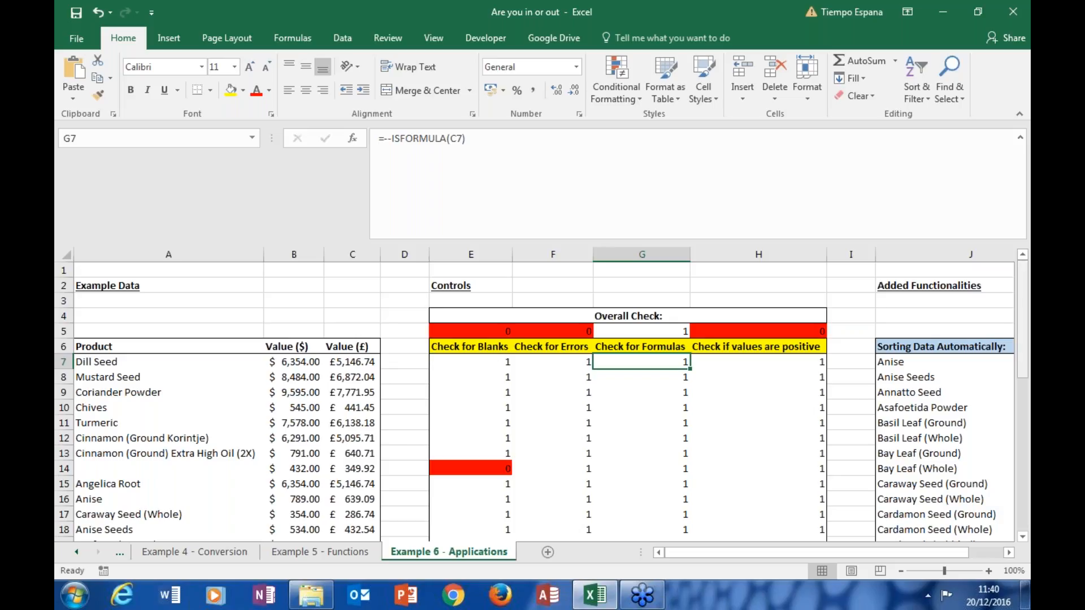
pyautogui.click(676, 331)
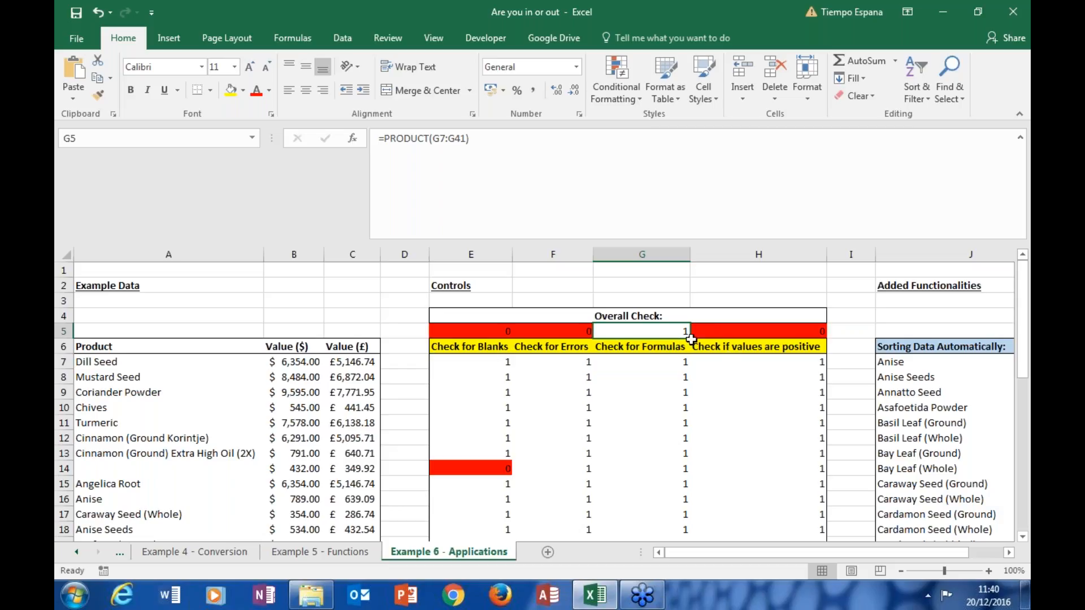
pyautogui.click(665, 361)
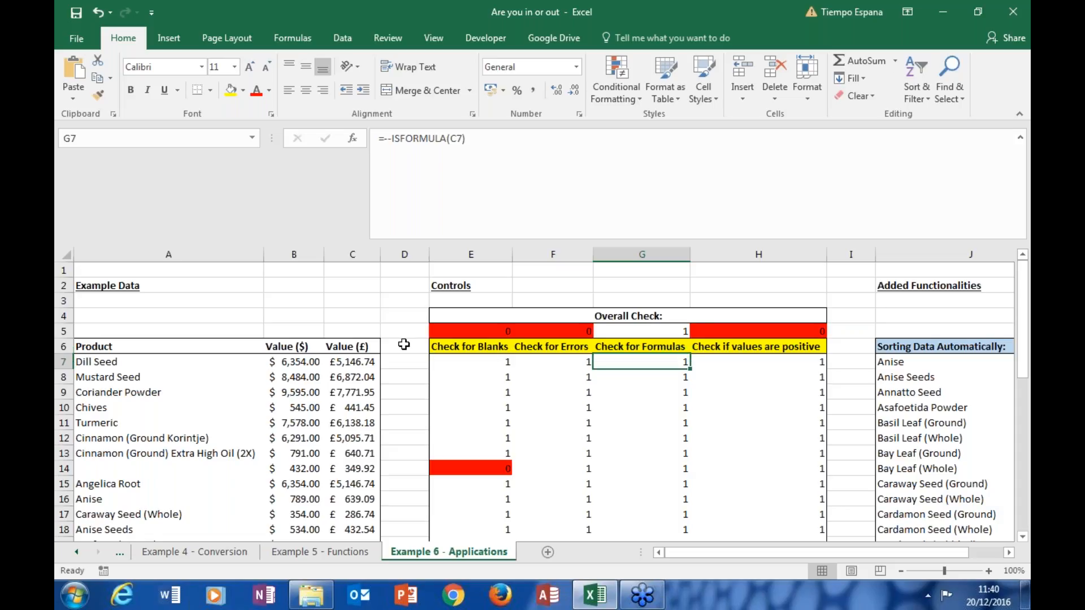
# Step: Clear the Value (£) conversion formula for Turmeric in C11 and examine the formula check in G11
pyautogui.click(370, 362)
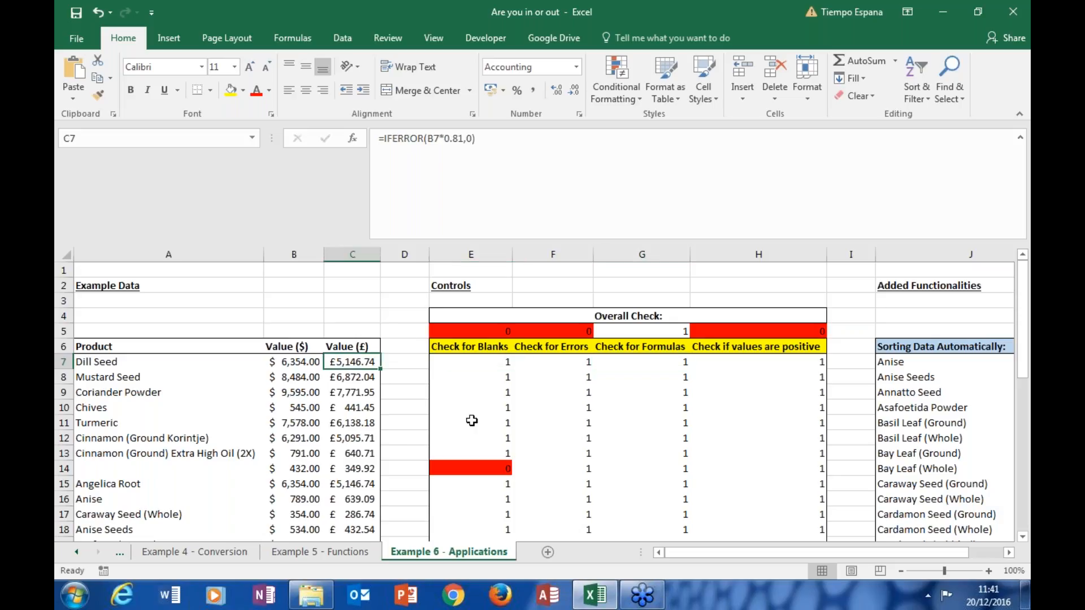
pyautogui.press('Down')
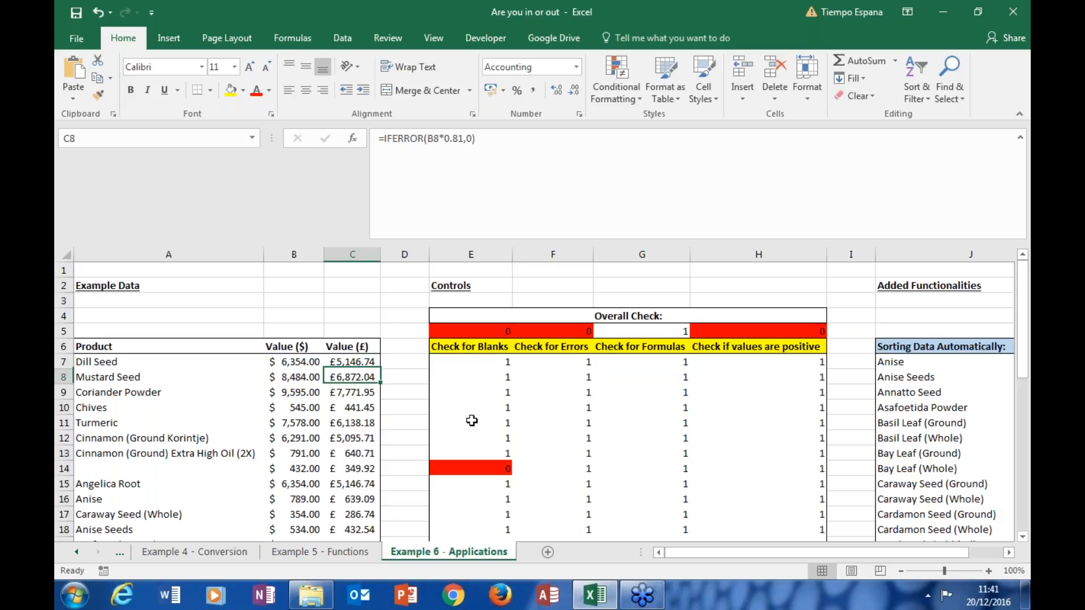
pyautogui.press('Down')
pyautogui.press('Down')
pyautogui.press('Down')
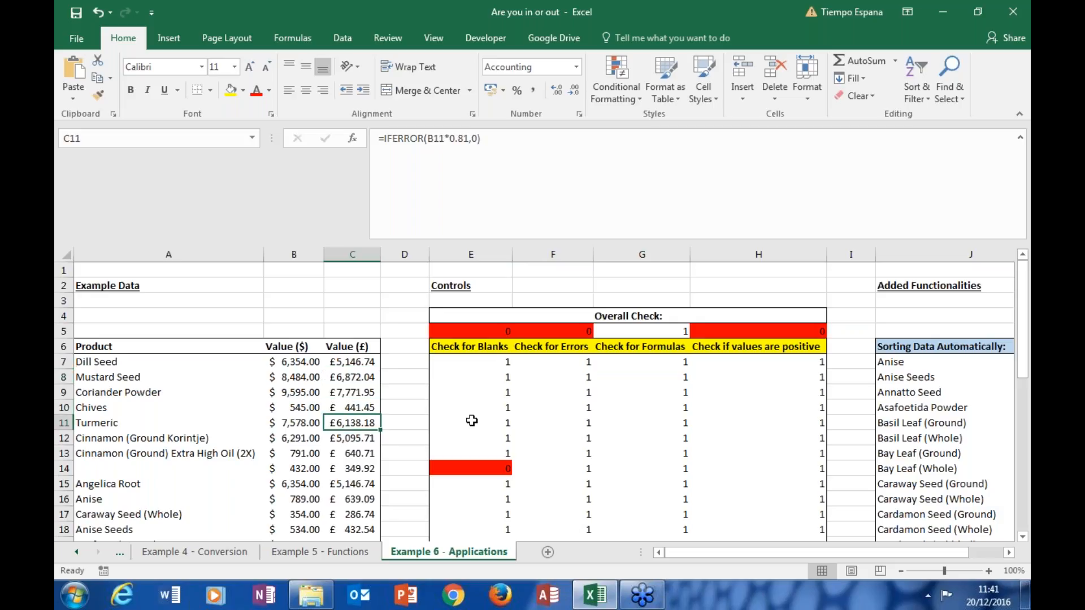
pyautogui.press('Delete')
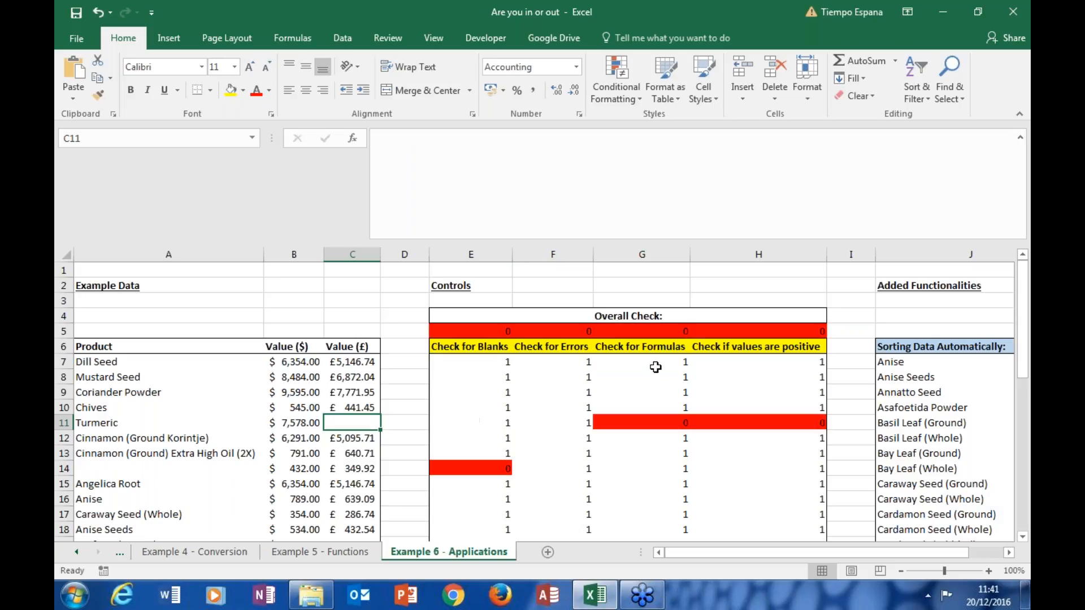
pyautogui.click(667, 421)
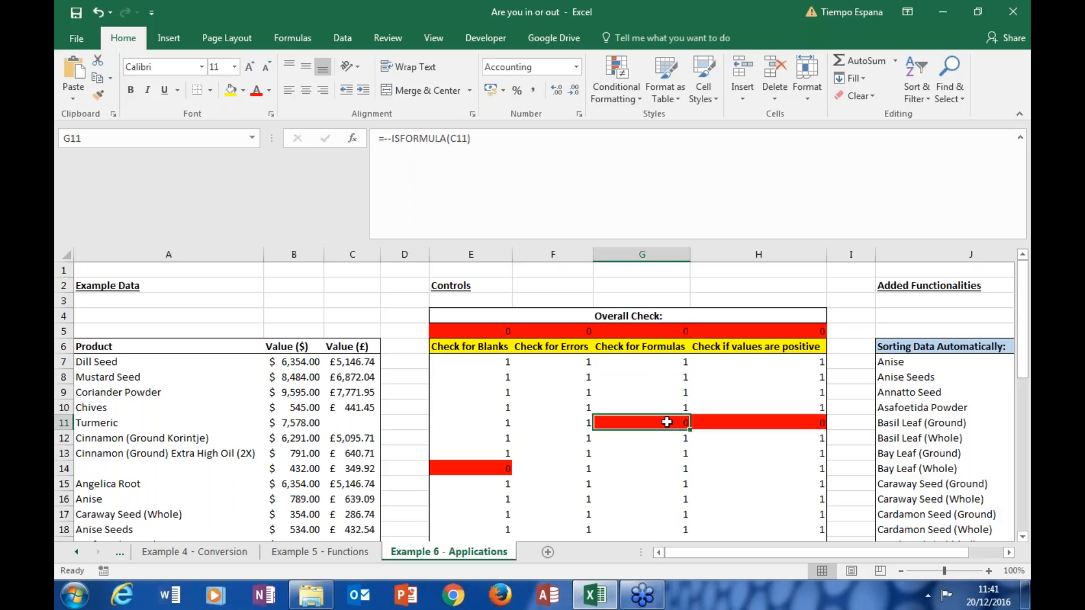
# Step: Fill the IFERROR conversion formula from C10 down through C14
pyautogui.click(361, 408)
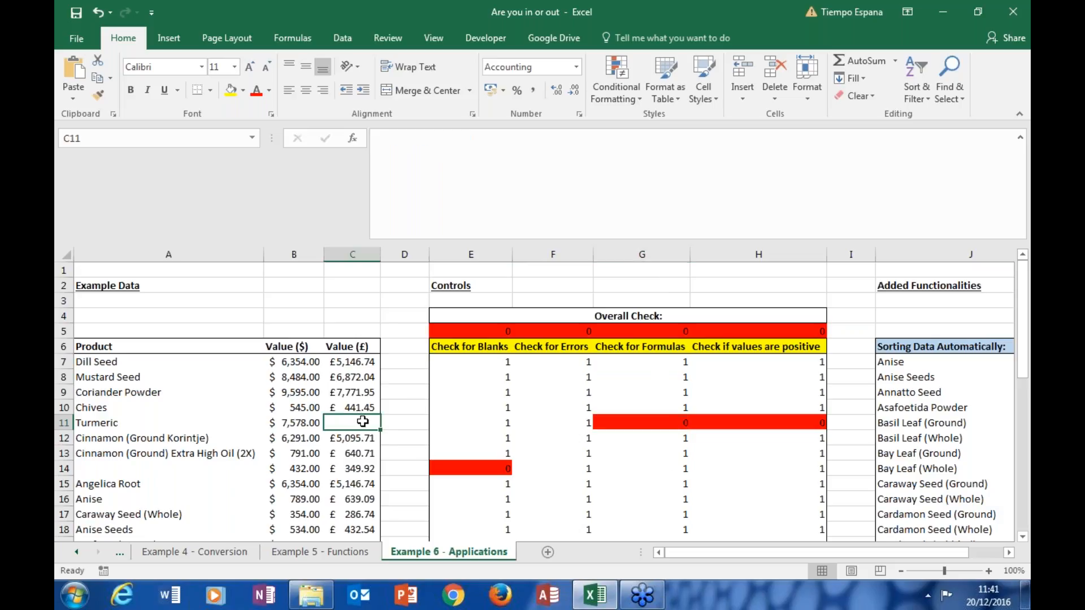
pyautogui.moveTo(381, 414); pyautogui.dragTo(378, 471)
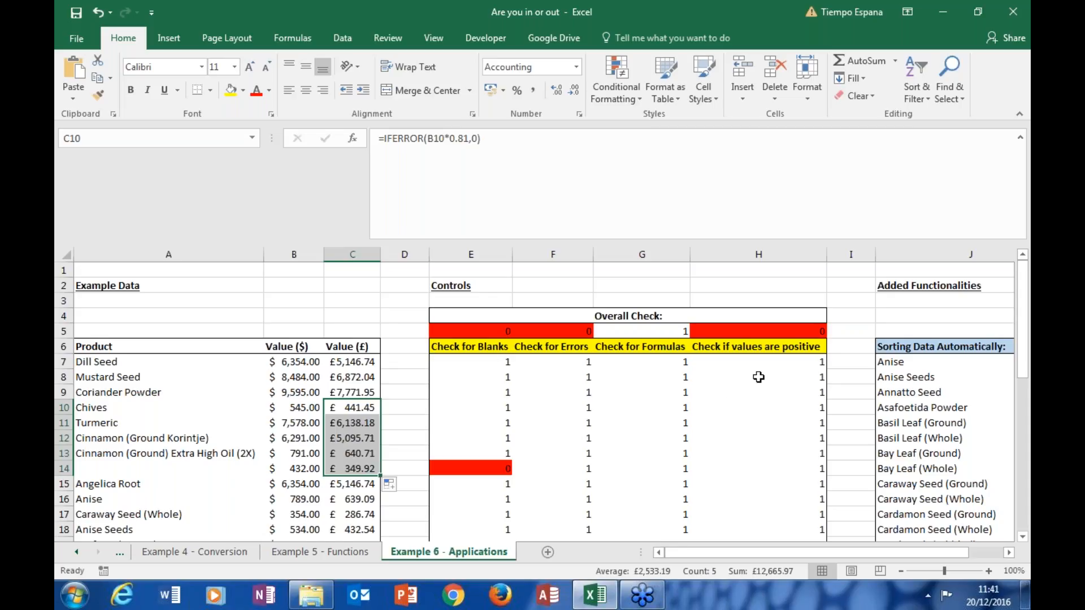
# Step: Examine the "Check if values are positive" heading in H6 and the comparison formula in H7
pyautogui.click(775, 346)
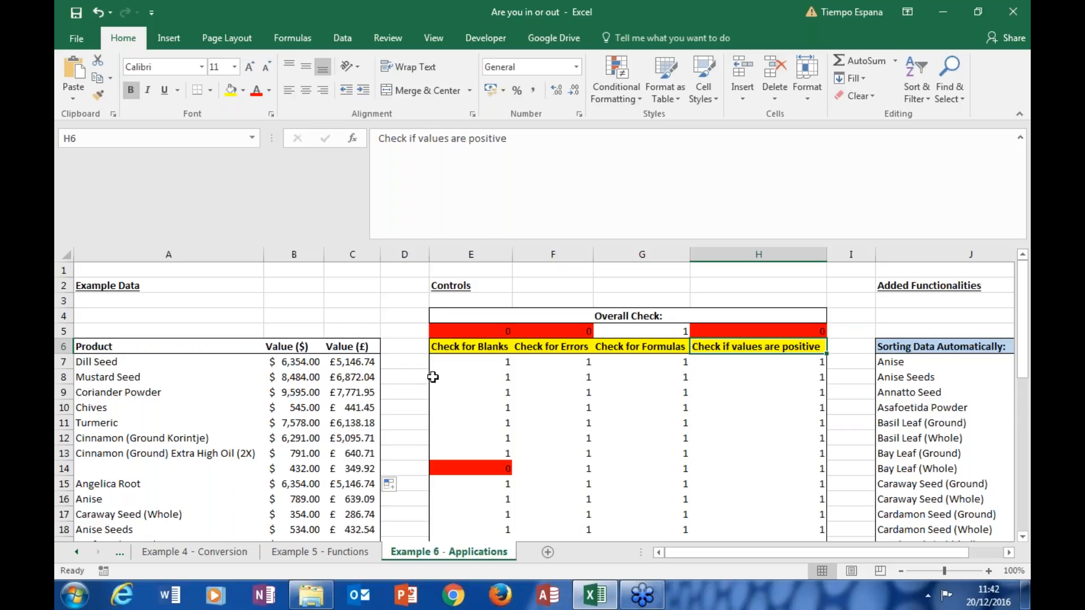
pyautogui.click(779, 360)
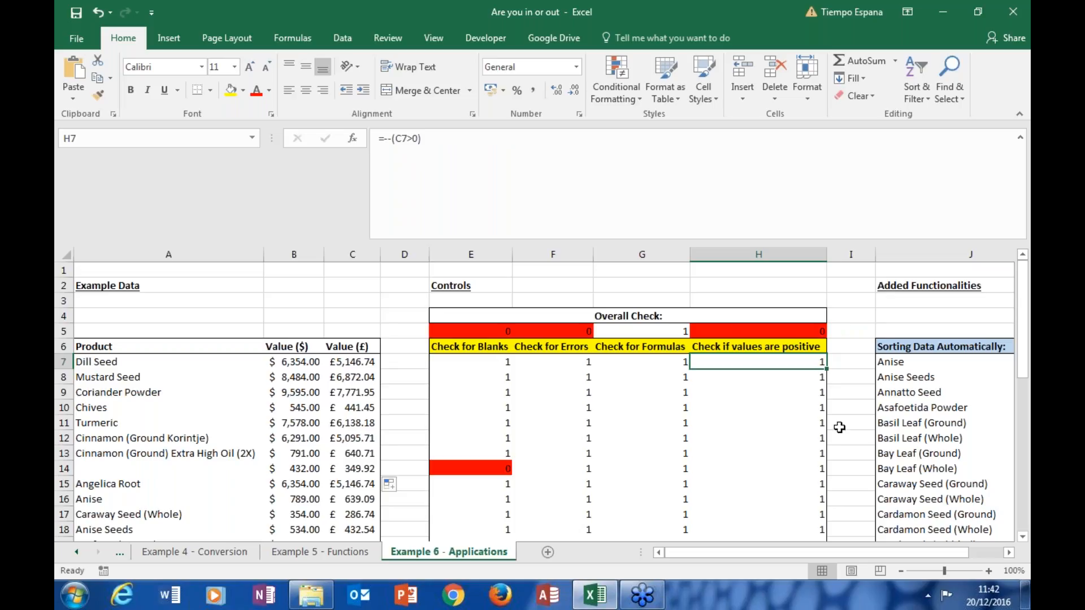
pyautogui.moveTo(1024, 291); pyautogui.dragTo(1024, 291)
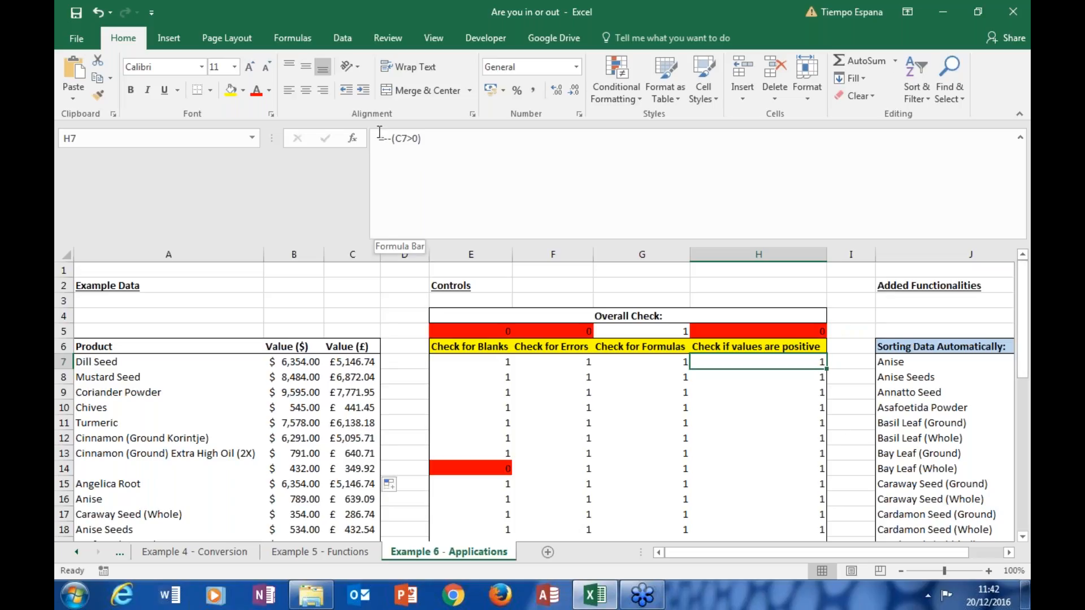
# Step: Trace the flagged positive-value check in H28 through the Carob Pods conversion in C28, its source in B28 and the error check in F28
pyautogui.moveTo(1022, 281); pyautogui.dragTo(1022, 434)
pyautogui.click(758, 332)
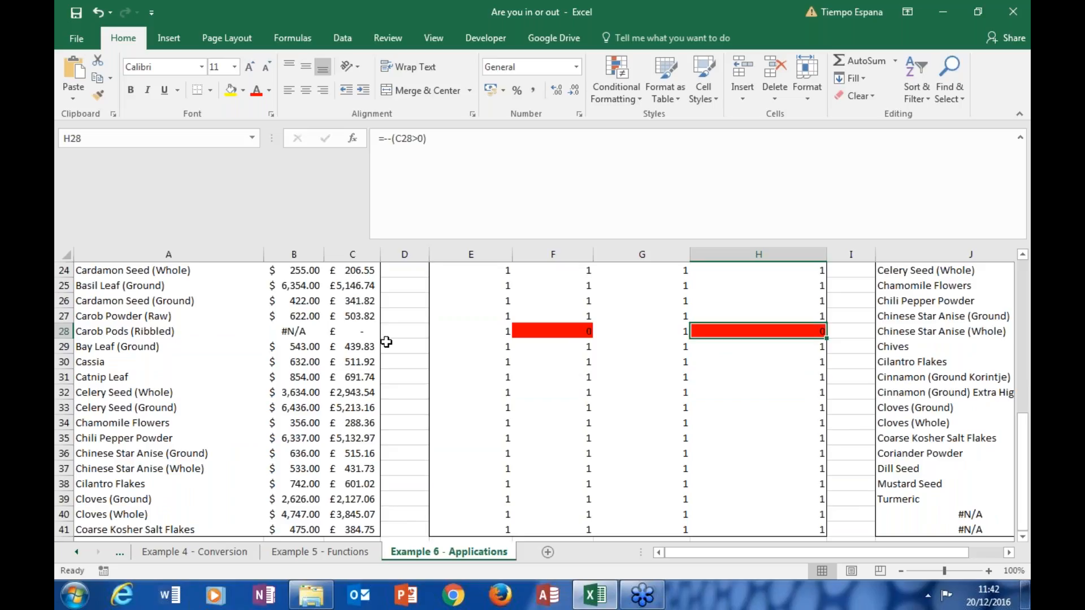
pyautogui.click(370, 333)
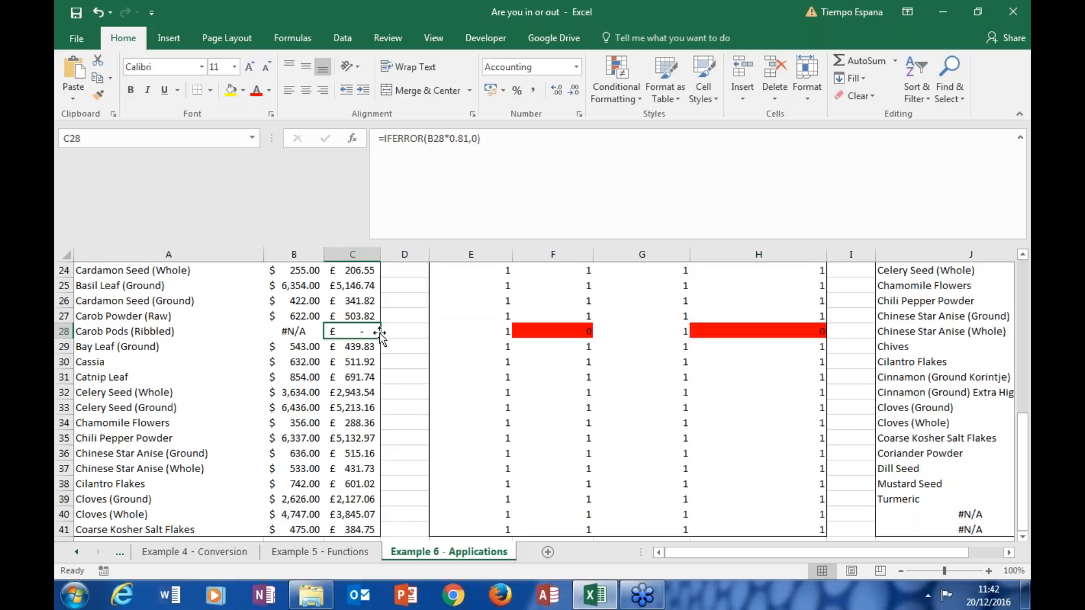
pyautogui.click(304, 332)
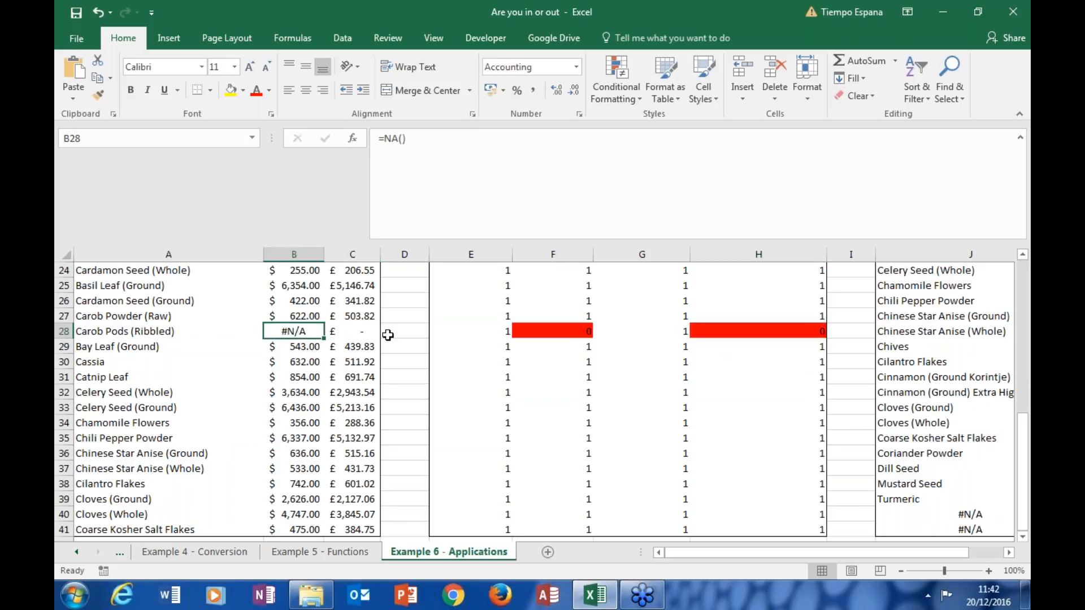
pyautogui.click(534, 333)
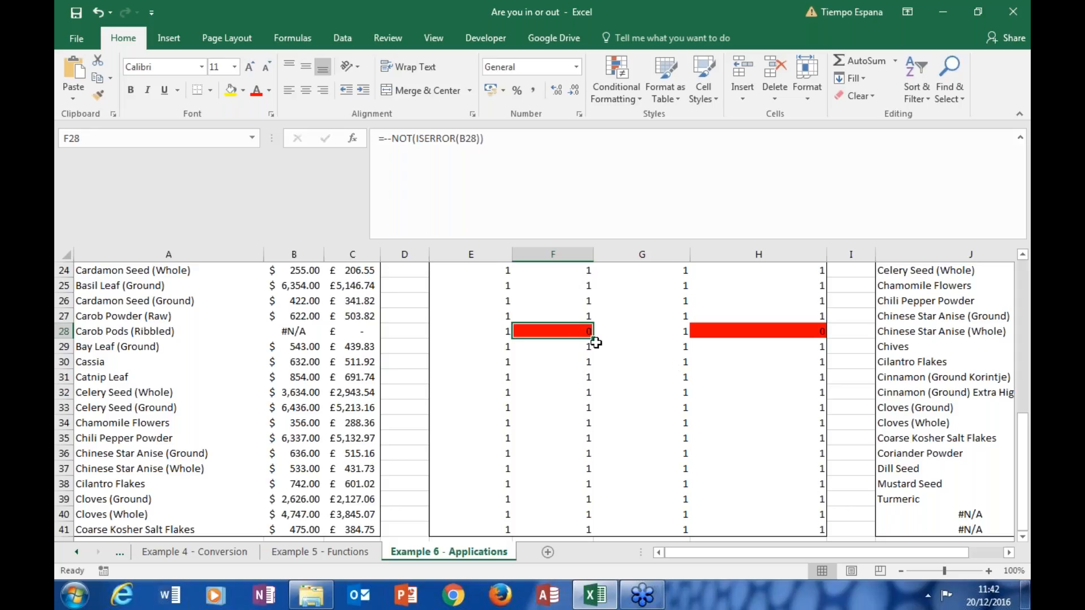
pyautogui.click(748, 334)
# Step: Look over the Added Functionalities section with its Sorting Data Automatically list and select the empty cell L7
pyautogui.moveTo(1027, 446); pyautogui.dragTo(1022, 314)
pyautogui.click(1009, 555)
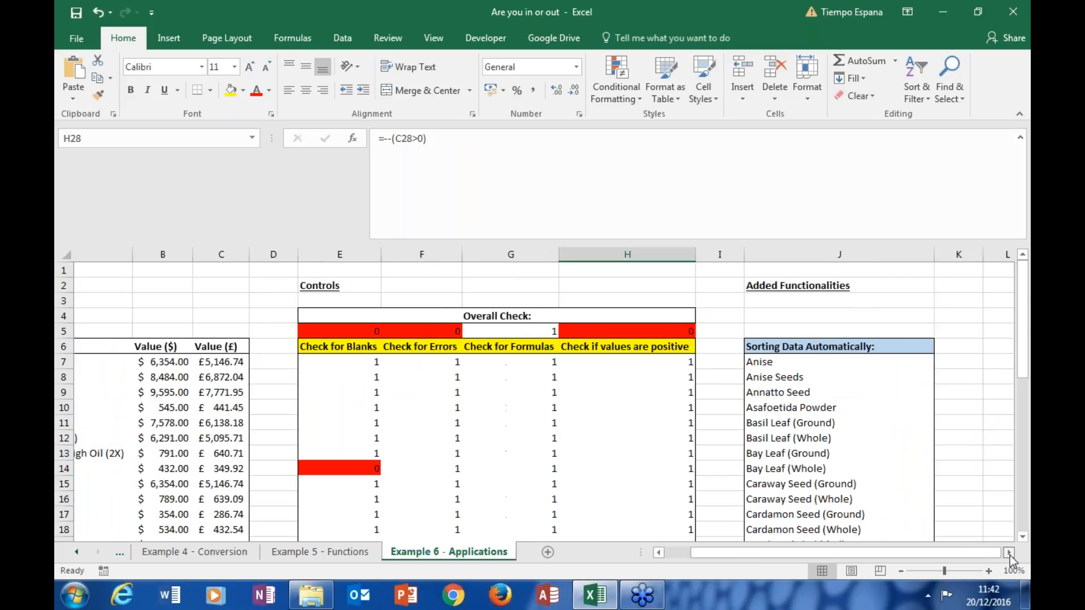
pyautogui.click(1009, 552)
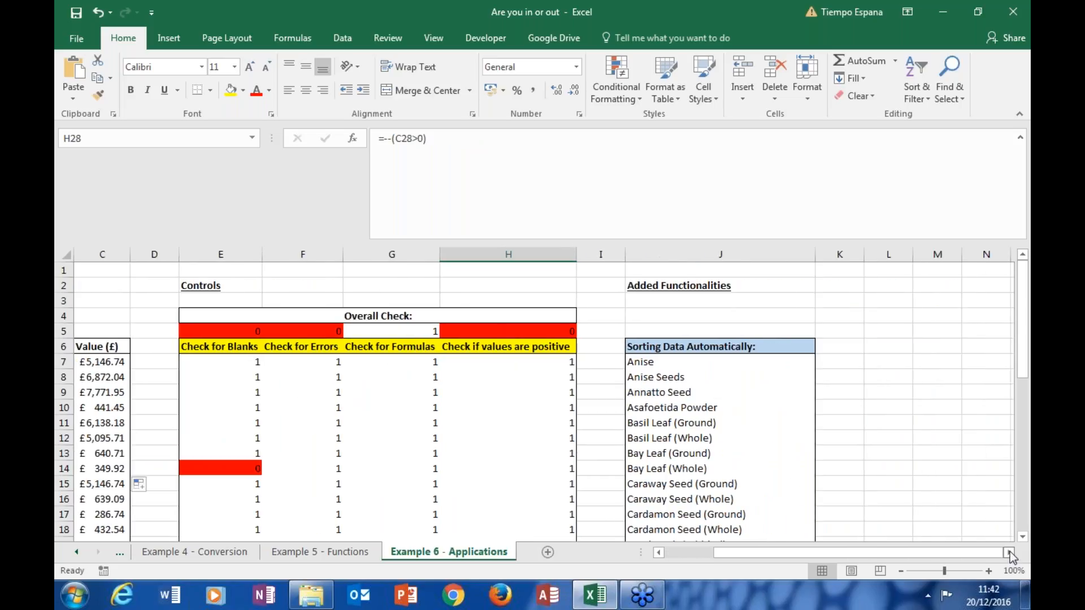
pyautogui.click(1009, 552)
pyautogui.click(1009, 553)
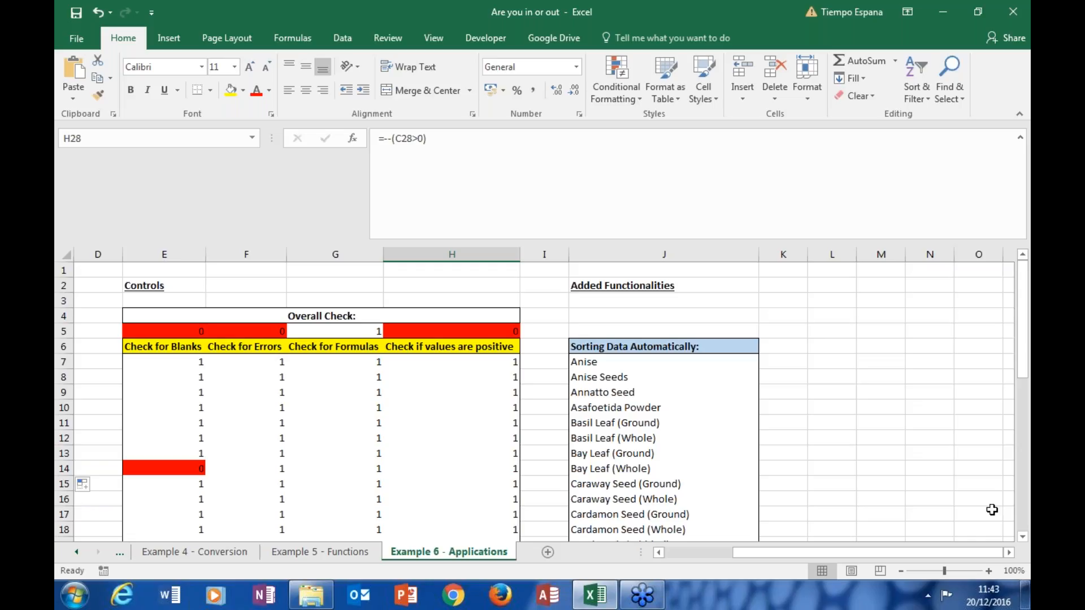
pyautogui.click(840, 361)
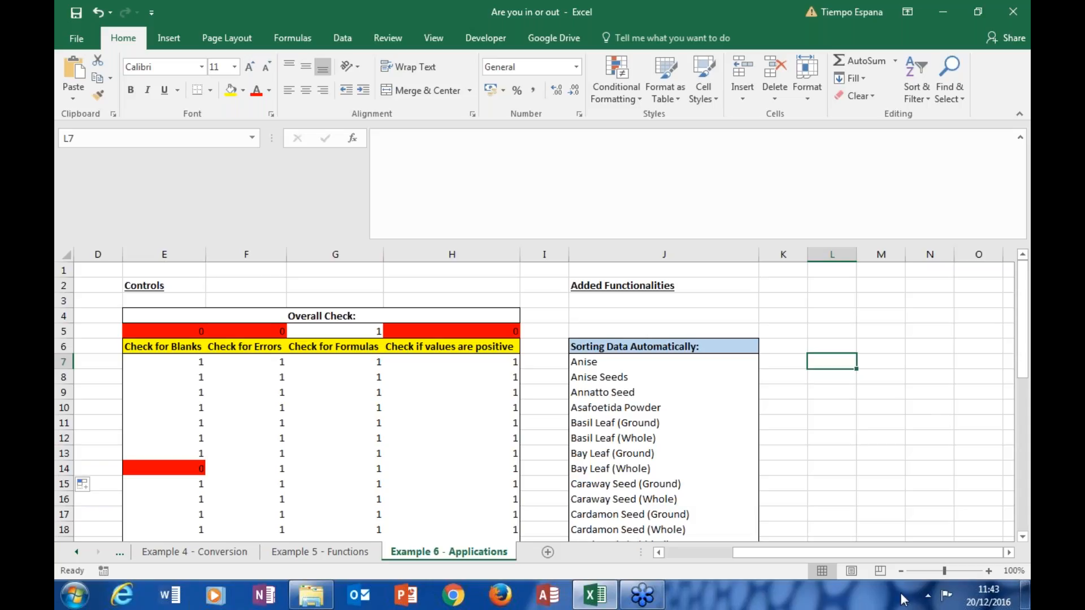
# Step: Return to the first product in A7 of the example data and show the built-in data sorting commands
pyautogui.moveTo(902, 553); pyautogui.dragTo(728, 515)
pyautogui.click(176, 365)
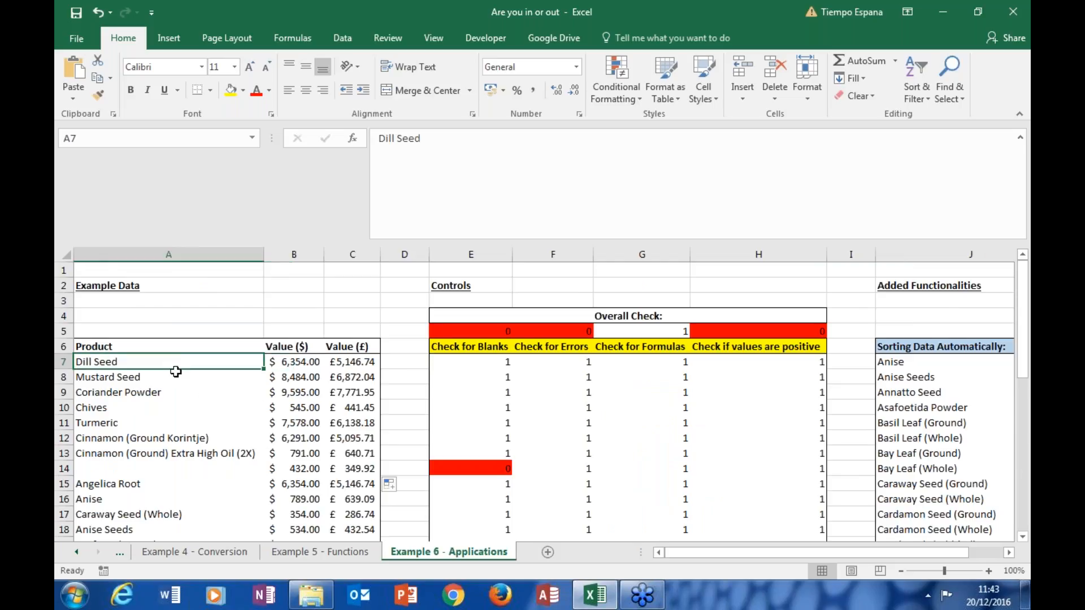
pyautogui.click(341, 39)
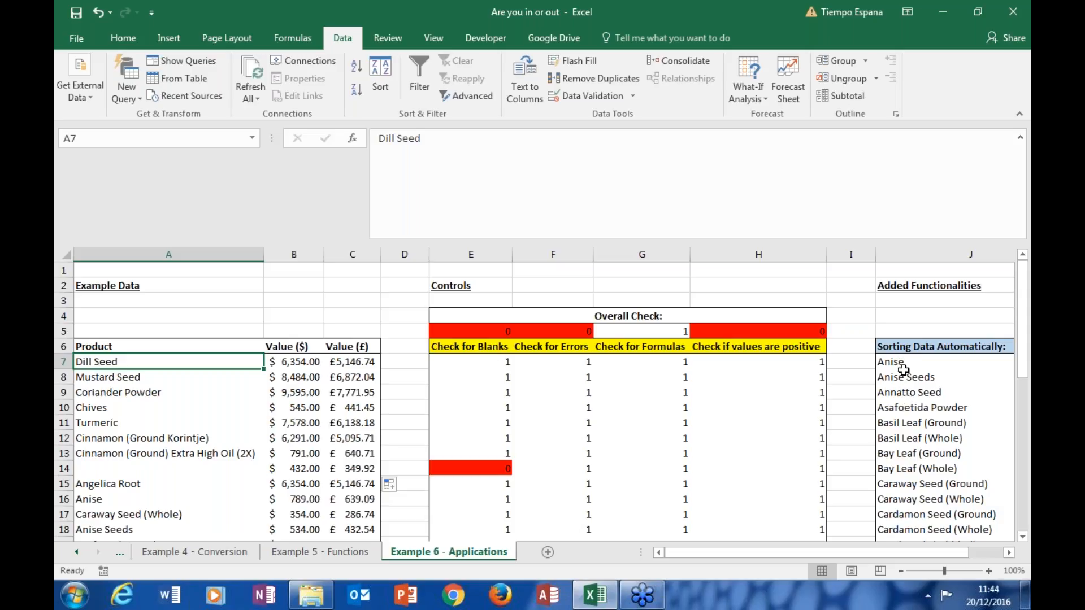
# Step: Examine the INDEX, MATCH, SMALL and COUNTIF array formula in J7 of the Sorting Data Automatically list
pyautogui.click(1009, 552)
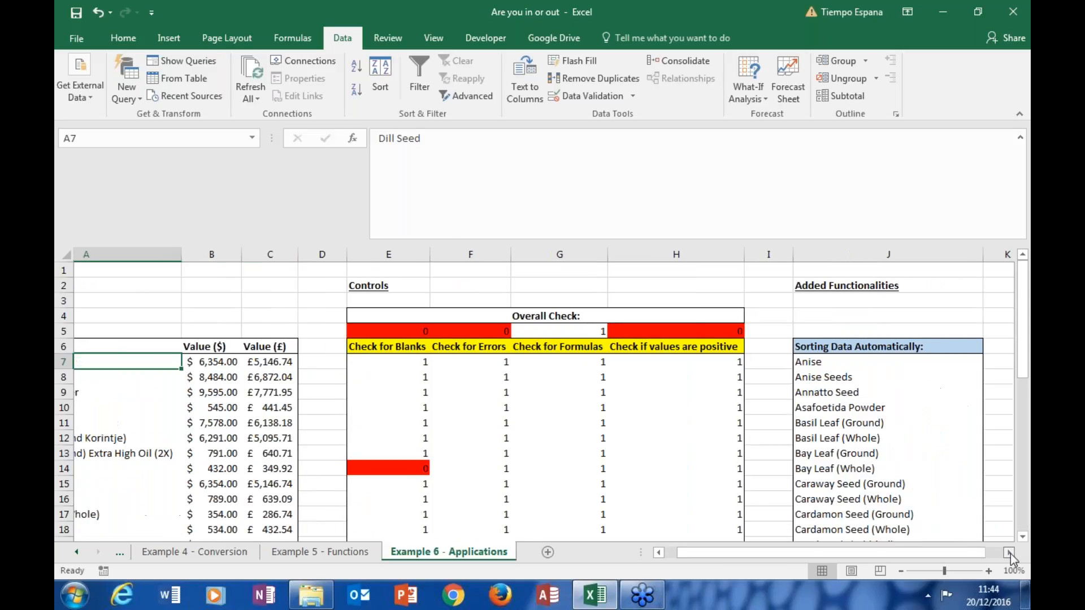
pyautogui.click(1009, 552)
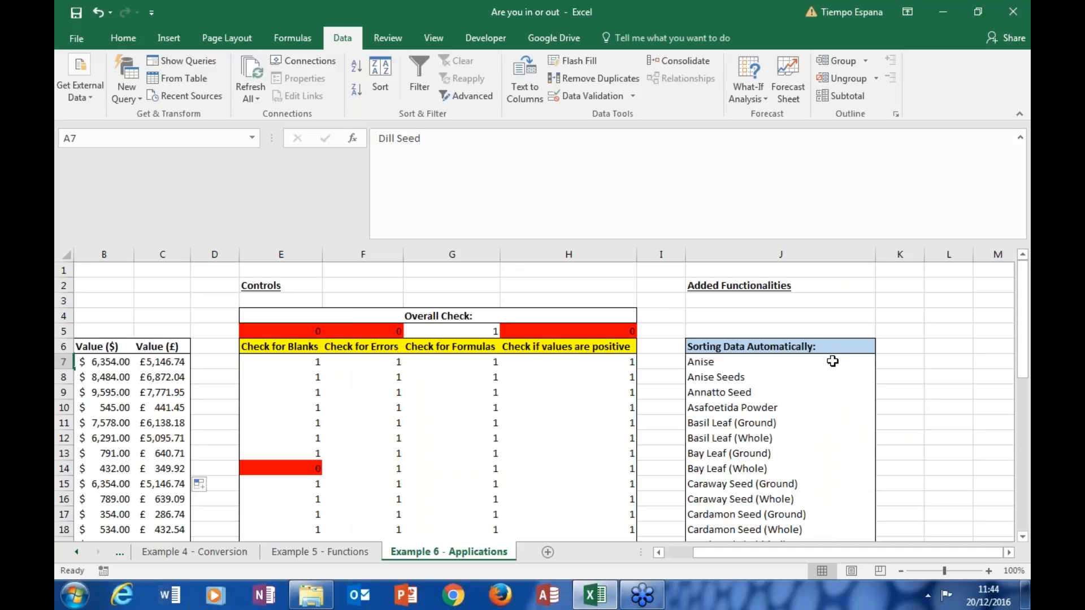
pyautogui.click(832, 361)
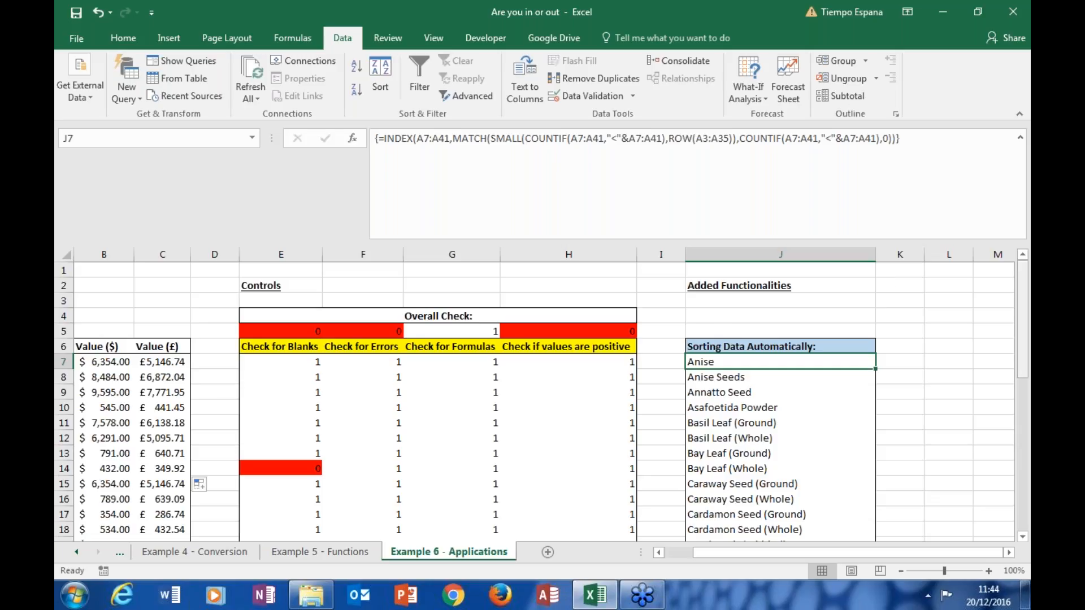
pyautogui.moveTo(1022, 303); pyautogui.dragTo(1024, 256)
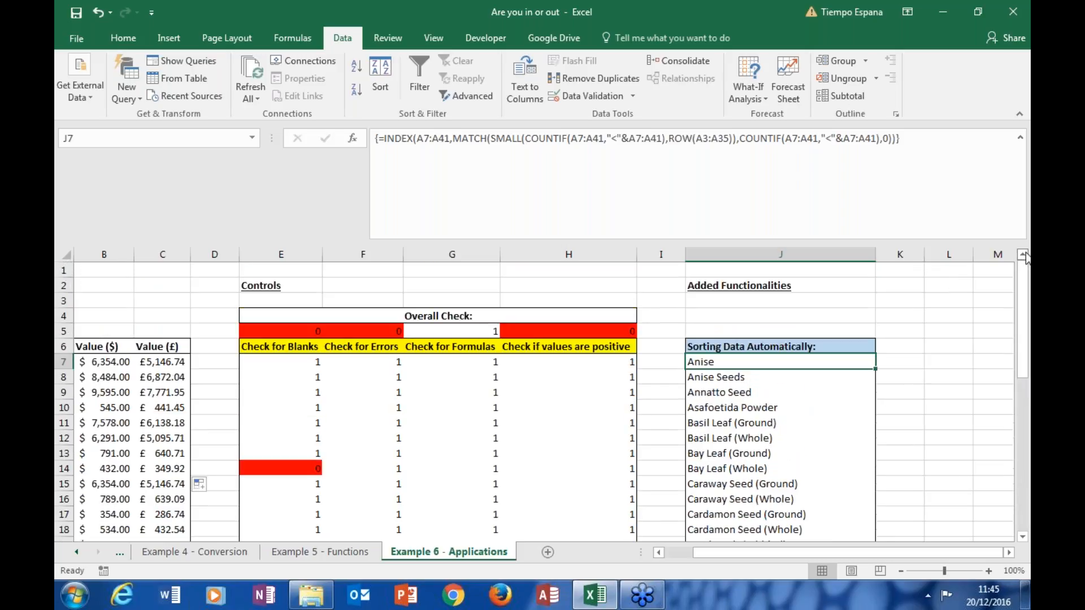